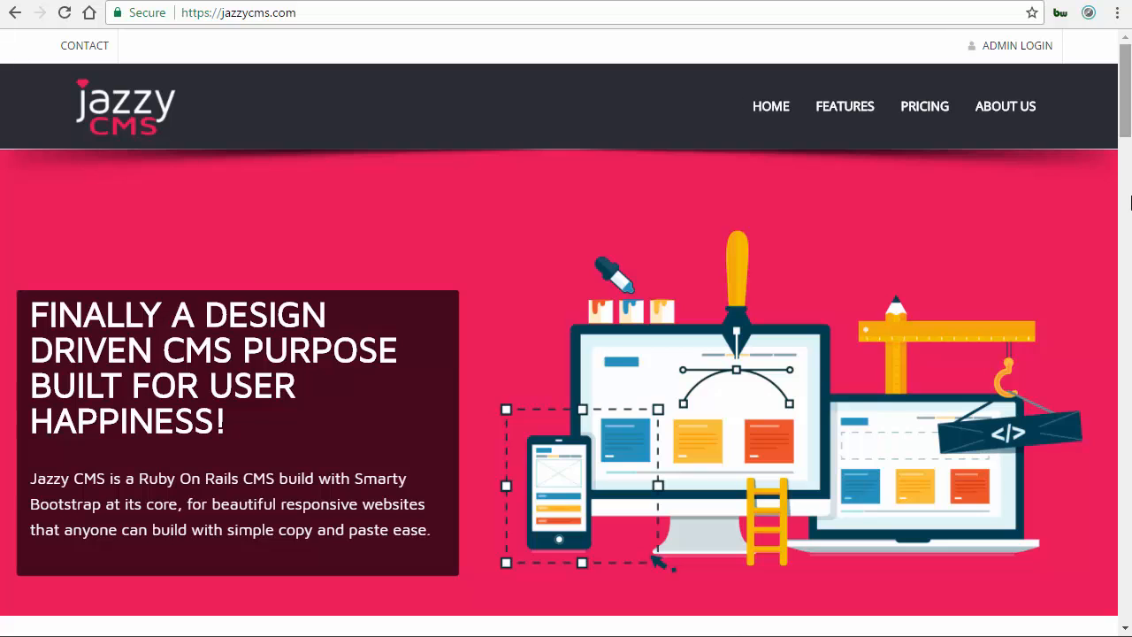
Scroll through the Jazzy CMS homepage to review its sections and features.
{"action": "scroll", "coordinate": [1131, 203], "scroll_direction": "down", "scroll_amount": 1}
{"action": "scroll", "coordinate": [1130, 203], "scroll_direction": "down", "scroll_amount": 5}
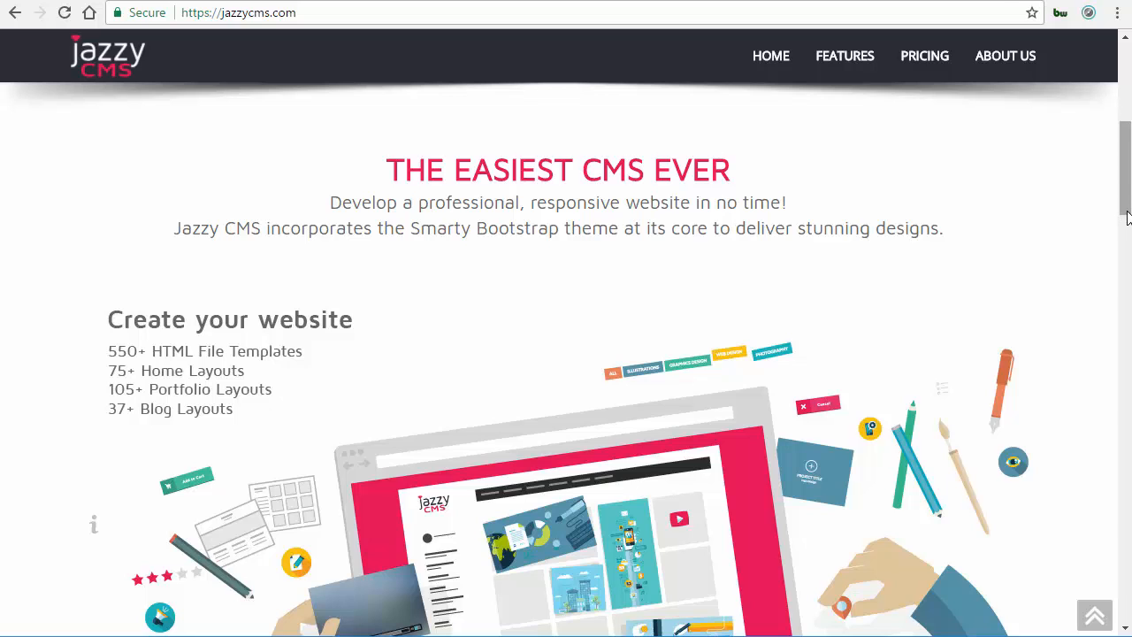
{"action": "scroll", "coordinate": [1126, 226], "scroll_direction": "down", "scroll_amount": 1}
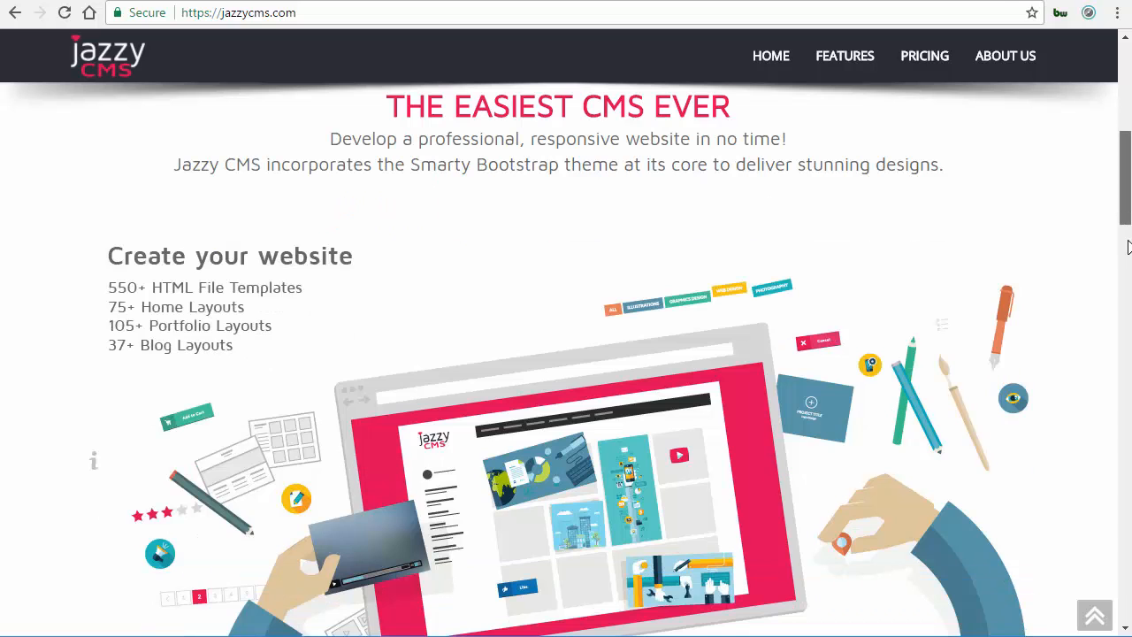
{"action": "scroll", "coordinate": [1127, 252], "scroll_direction": "down", "scroll_amount": 1}
{"action": "scroll", "coordinate": [1127, 264], "scroll_direction": "down", "scroll_amount": 2}
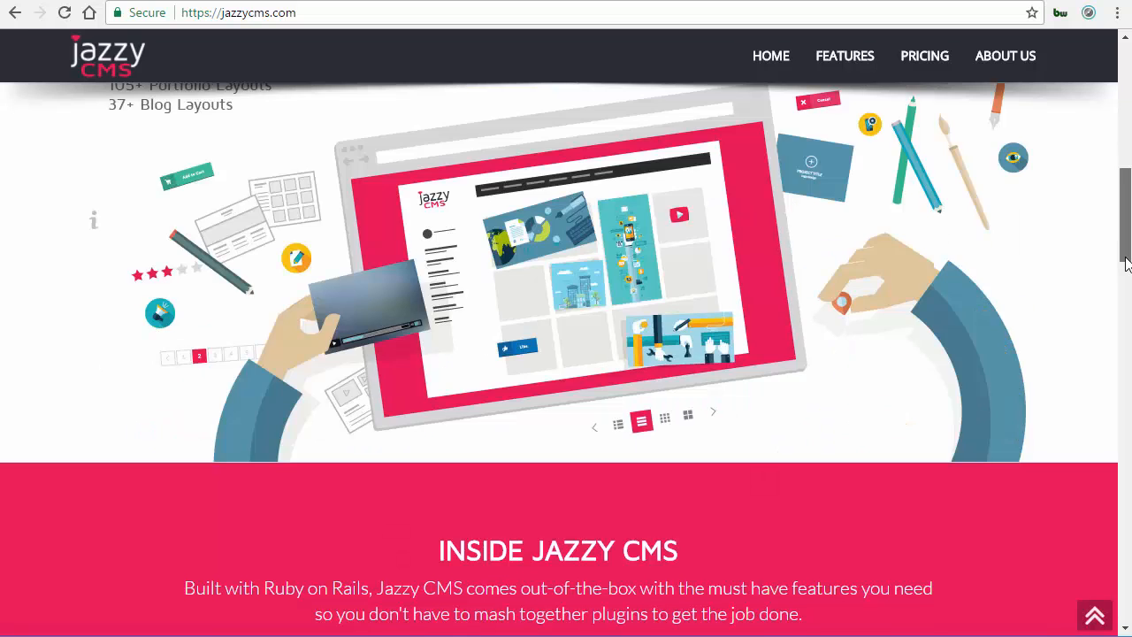
{"action": "scroll", "coordinate": [1126, 275], "scroll_direction": "down", "scroll_amount": 1}
{"action": "scroll", "coordinate": [1125, 295], "scroll_direction": "down", "scroll_amount": 3}
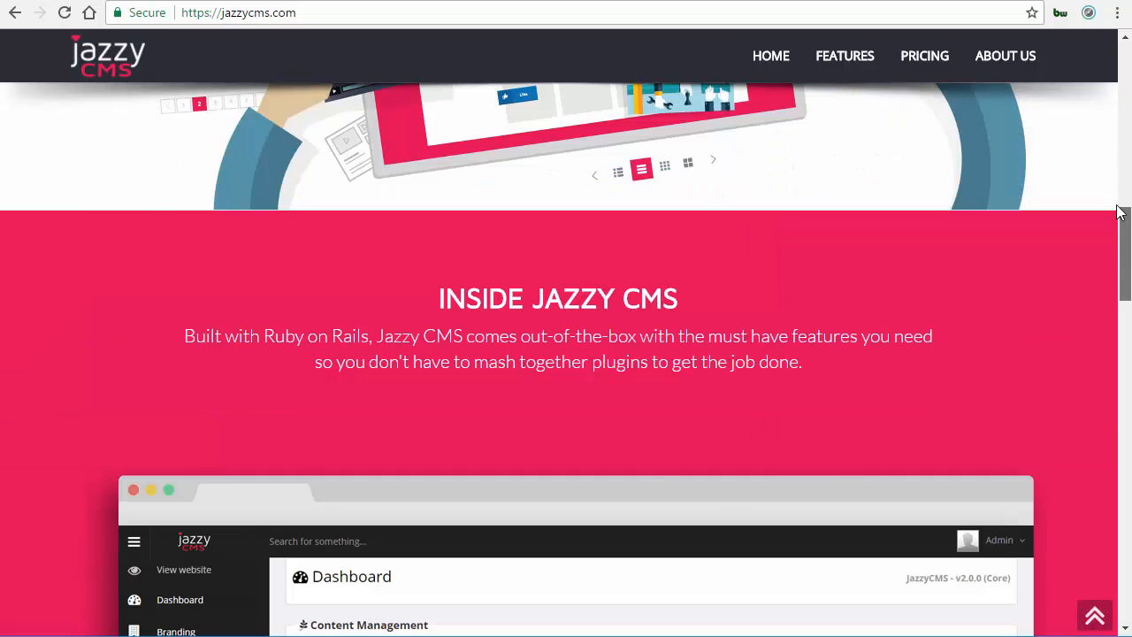
{"action": "scroll", "coordinate": [1120, 195], "scroll_direction": "up", "scroll_amount": 4}
{"action": "scroll", "coordinate": [1120, 195], "scroll_direction": "up", "scroll_amount": 5}
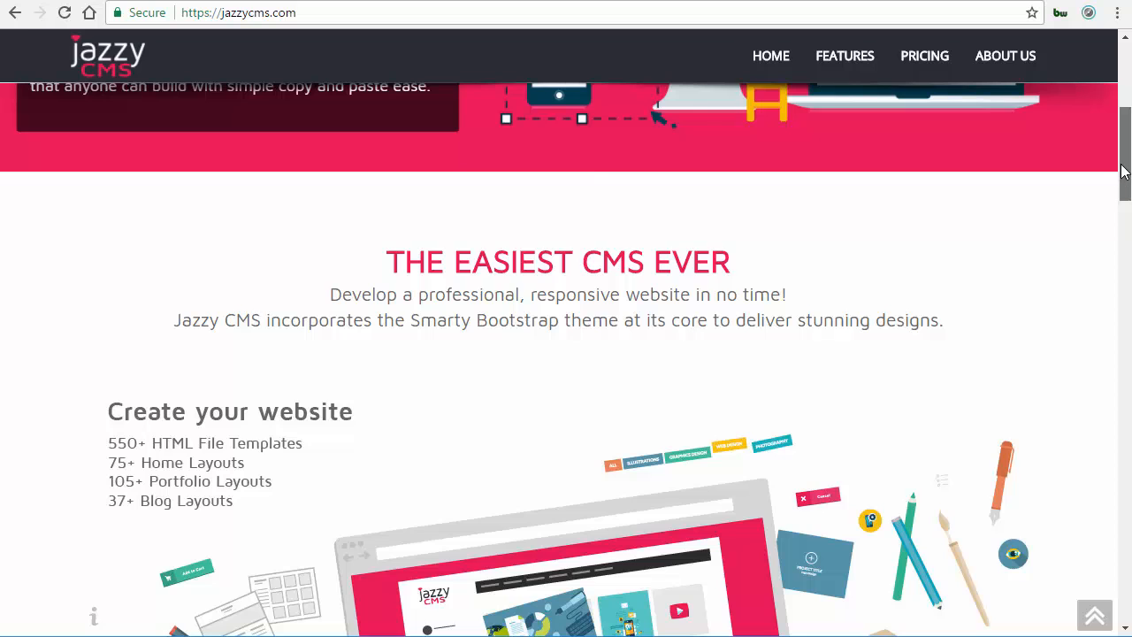
{"action": "scroll", "coordinate": [1127, 142], "scroll_direction": "up", "scroll_amount": 4}
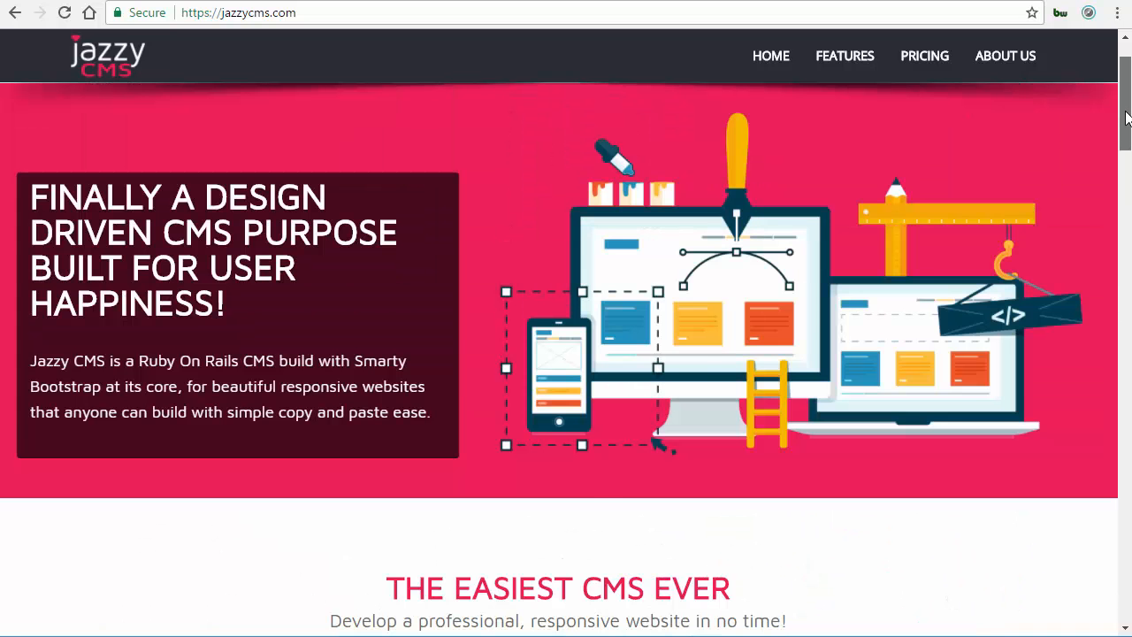
{"action": "scroll", "coordinate": [1125, 133], "scroll_direction": "up", "scroll_amount": 2}
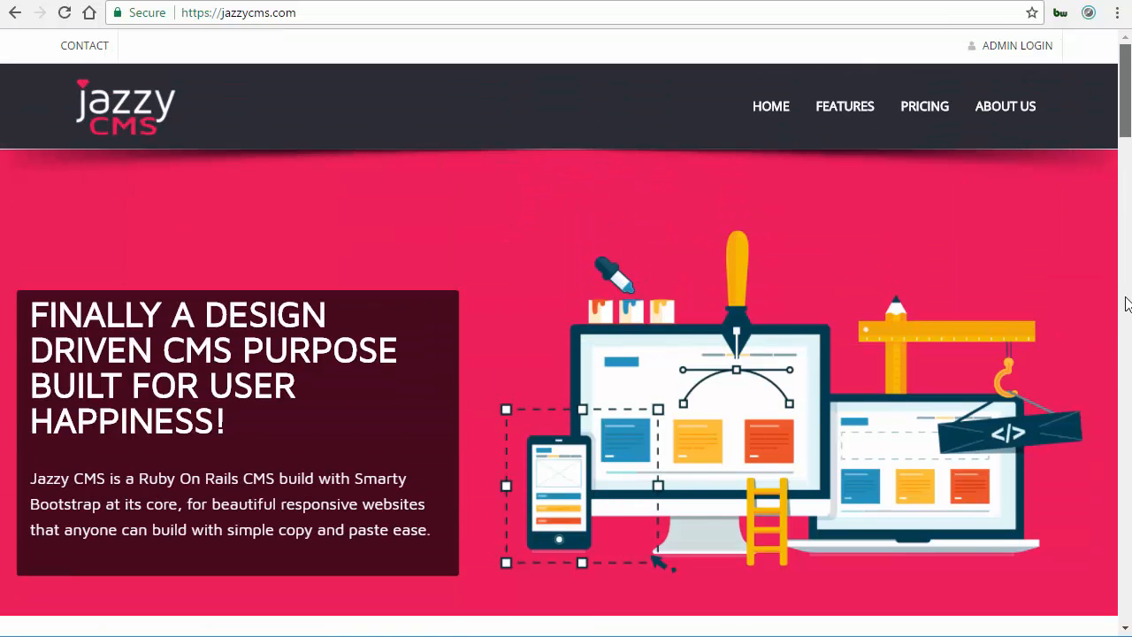
{"action": "scroll", "coordinate": [1124, 298], "scroll_direction": "down", "scroll_amount": 8}
{"action": "scroll", "coordinate": [1126, 418], "scroll_direction": "down", "scroll_amount": 5}
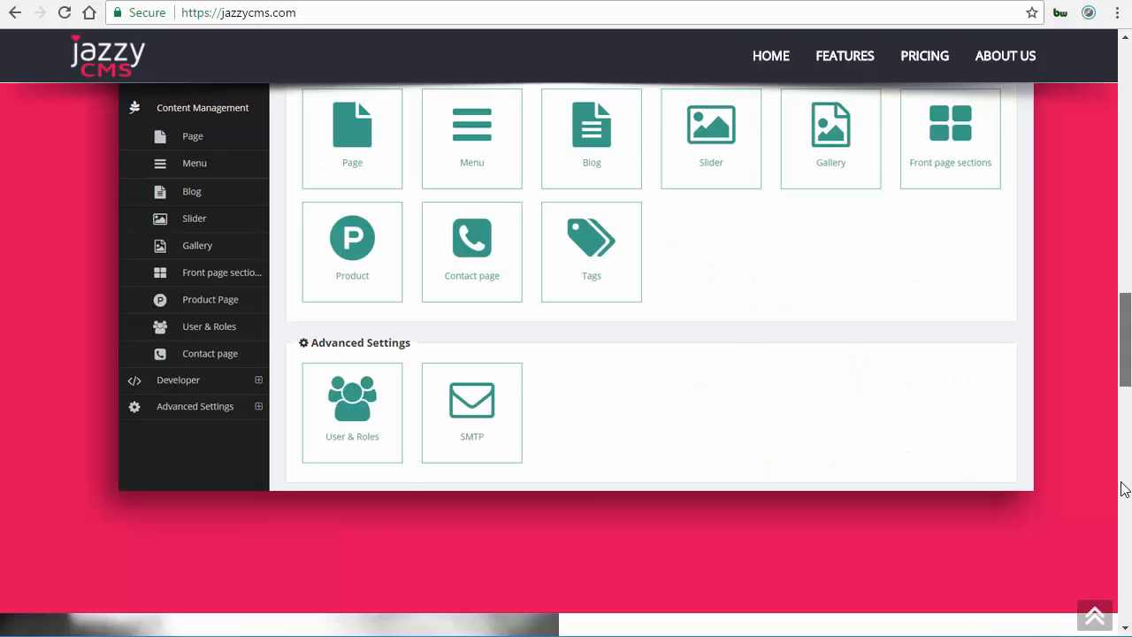
{"action": "scroll", "coordinate": [1124, 501], "scroll_direction": "down", "scroll_amount": 4}
{"action": "scroll", "coordinate": [1124, 505], "scroll_direction": "down", "scroll_amount": 5}
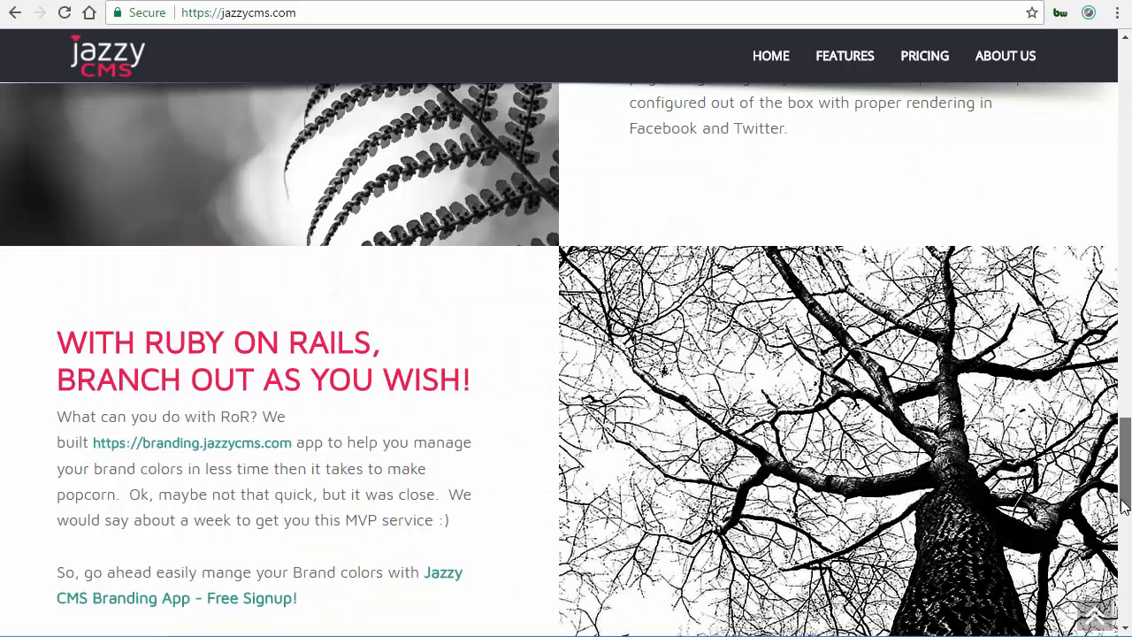
{"action": "scroll", "coordinate": [1123, 516], "scroll_direction": "down", "scroll_amount": 1}
{"action": "scroll", "coordinate": [1124, 521], "scroll_direction": "down", "scroll_amount": 1}
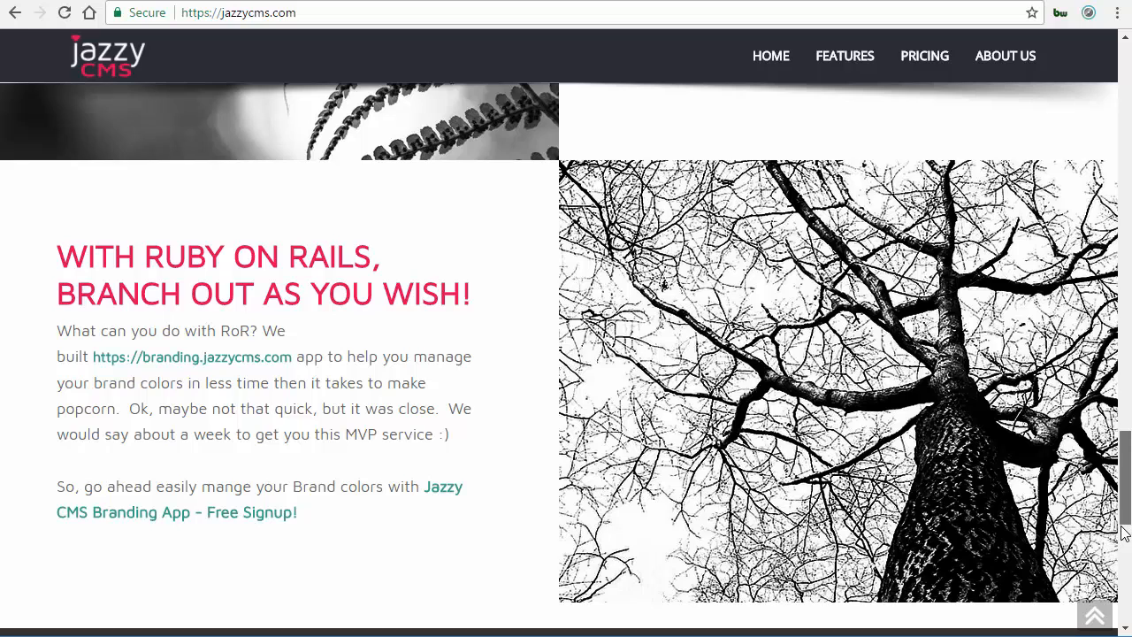
{"action": "scroll", "coordinate": [1124, 534], "scroll_direction": "down", "scroll_amount": 1}
{"action": "scroll", "coordinate": [1107, 281], "scroll_direction": "up", "scroll_amount": 5}
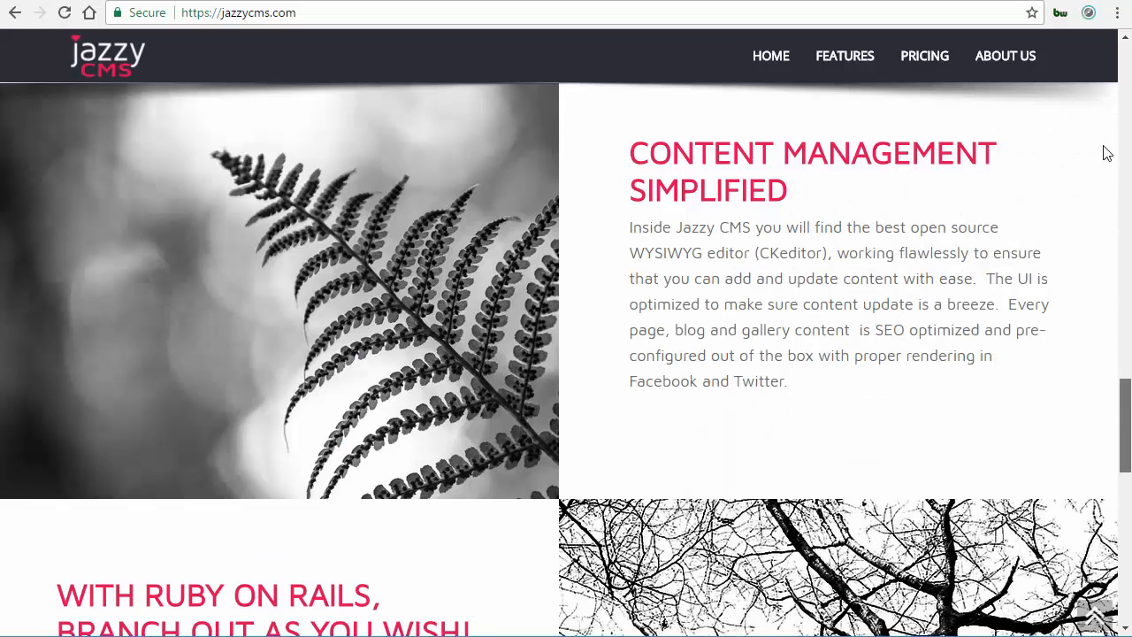
{"action": "scroll", "coordinate": [1105, 151], "scroll_direction": "up", "scroll_amount": 5}
{"action": "scroll", "coordinate": [483, 100], "scroll_direction": "up", "scroll_amount": 5}
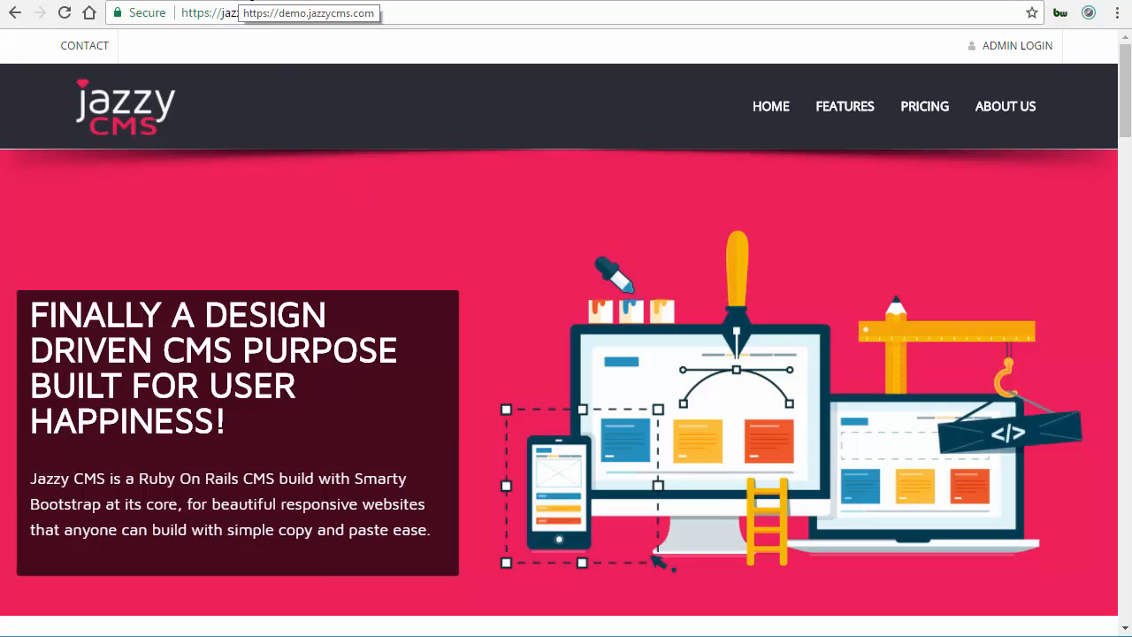
Switch to the demo site and open its administration area from the account menu.
{"action": "left_click", "coordinate": [223, 2]}
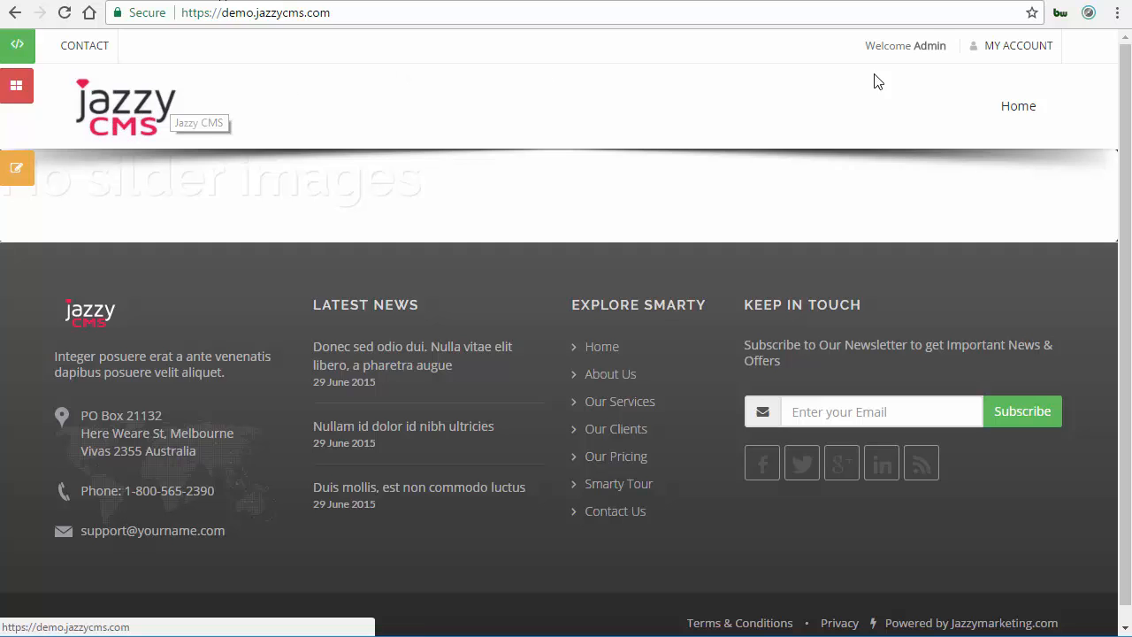
{"action": "left_click", "coordinate": [1006, 56]}
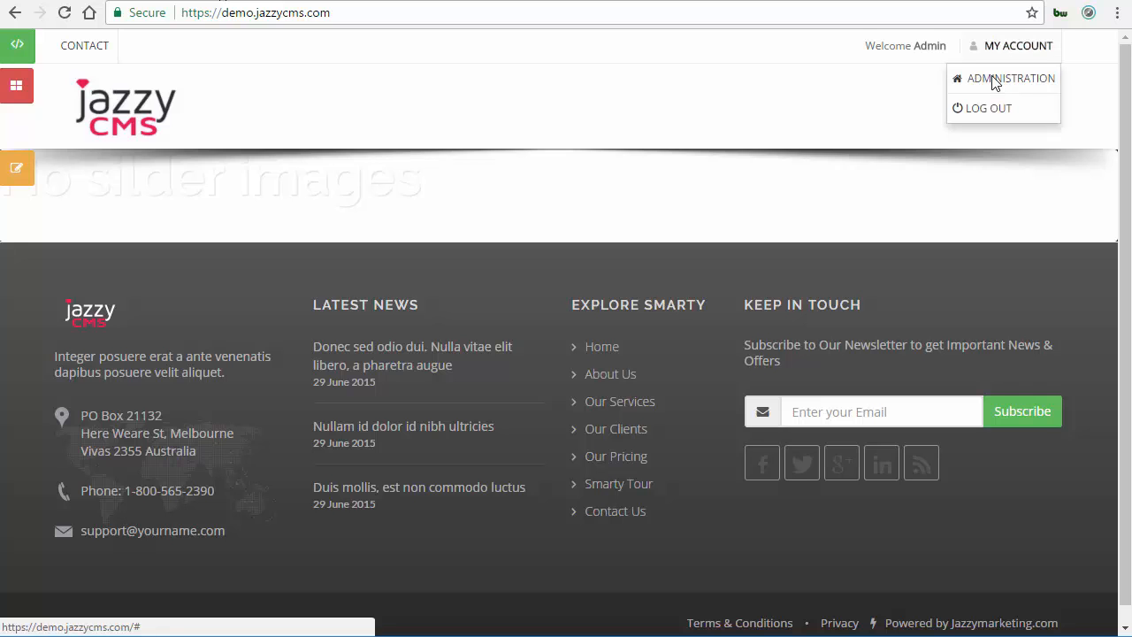
{"action": "left_click", "coordinate": [994, 81]}
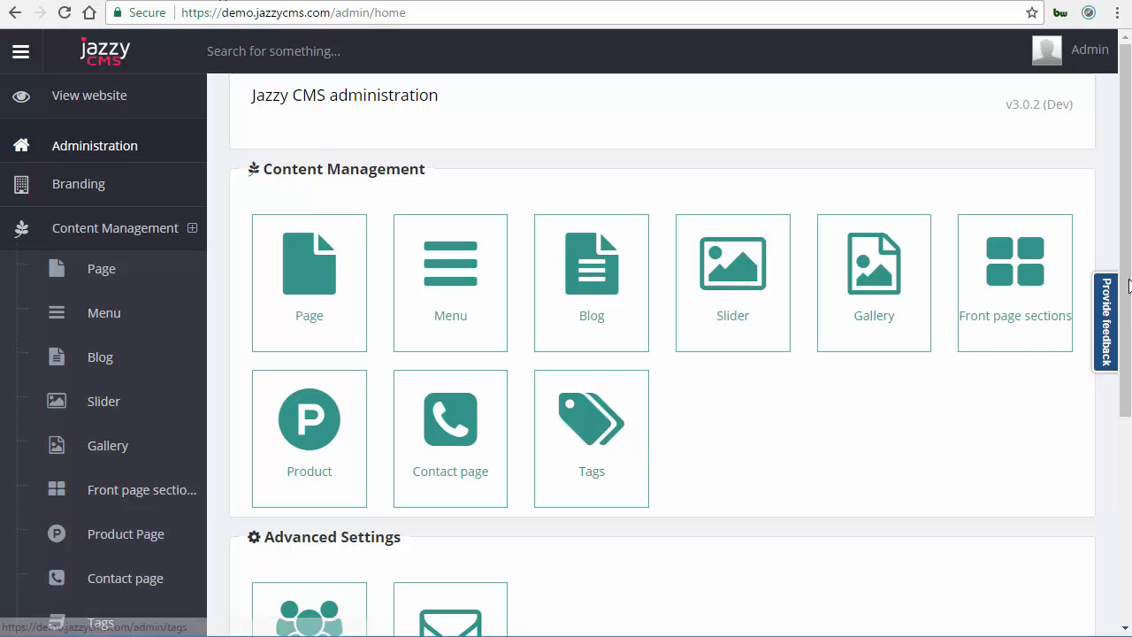
Scroll through the administration dashboard to review the available management sections.
{"action": "scroll", "coordinate": [1126, 382], "scroll_direction": "down", "scroll_amount": 1}
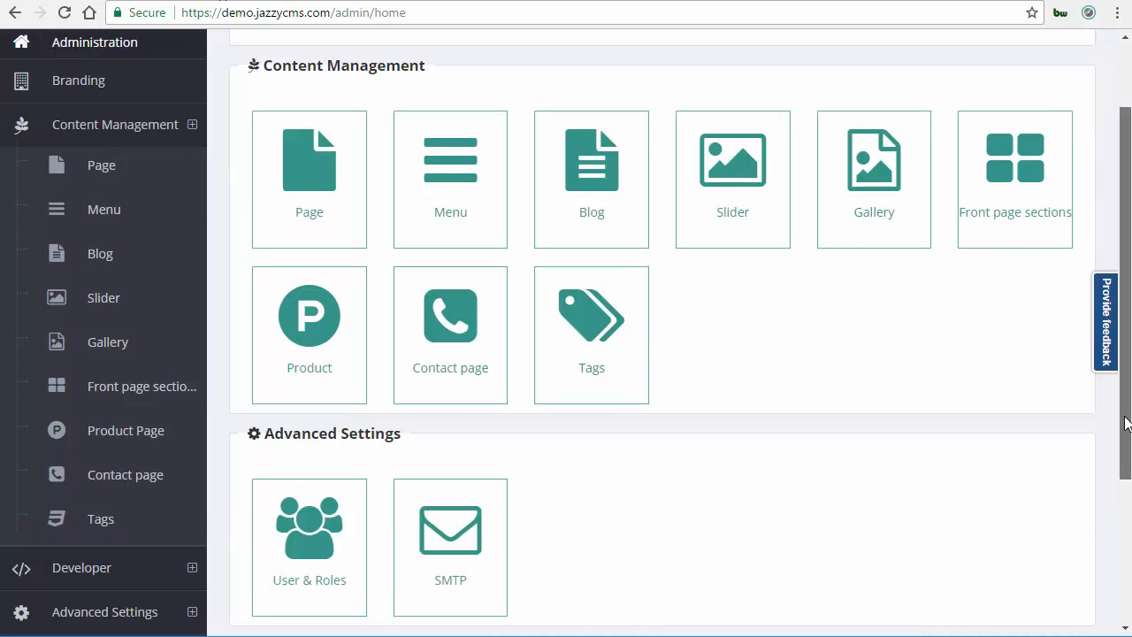
{"action": "scroll", "coordinate": [1126, 416], "scroll_direction": "down", "scroll_amount": 1}
{"action": "scroll", "coordinate": [1126, 485], "scroll_direction": "down", "scroll_amount": 1}
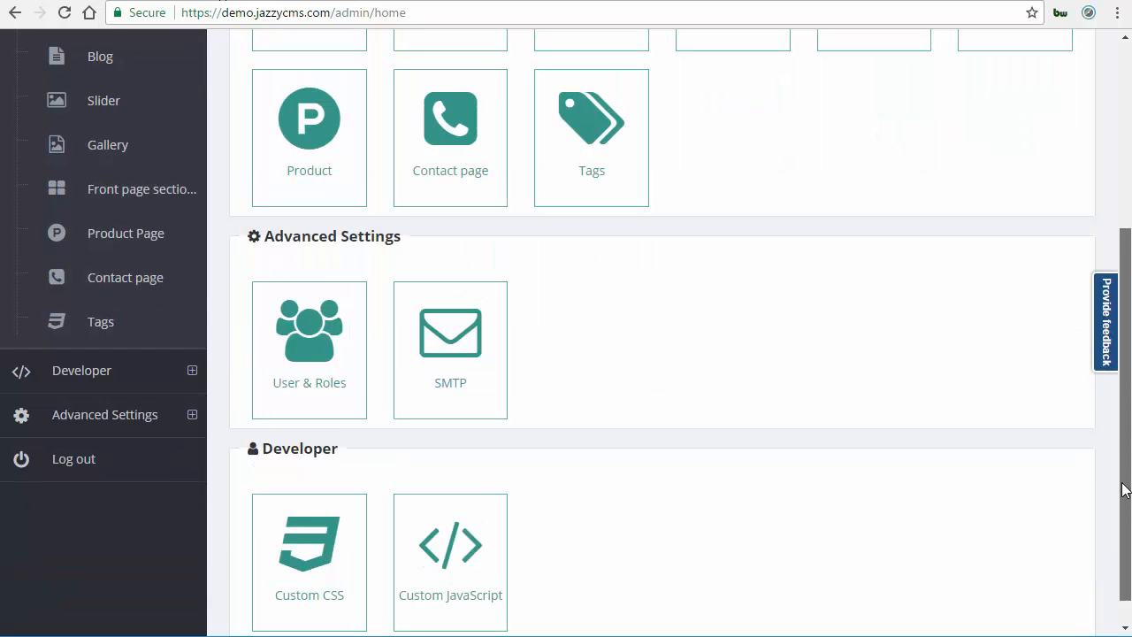
{"action": "scroll", "coordinate": [1126, 486], "scroll_direction": "down", "scroll_amount": 1}
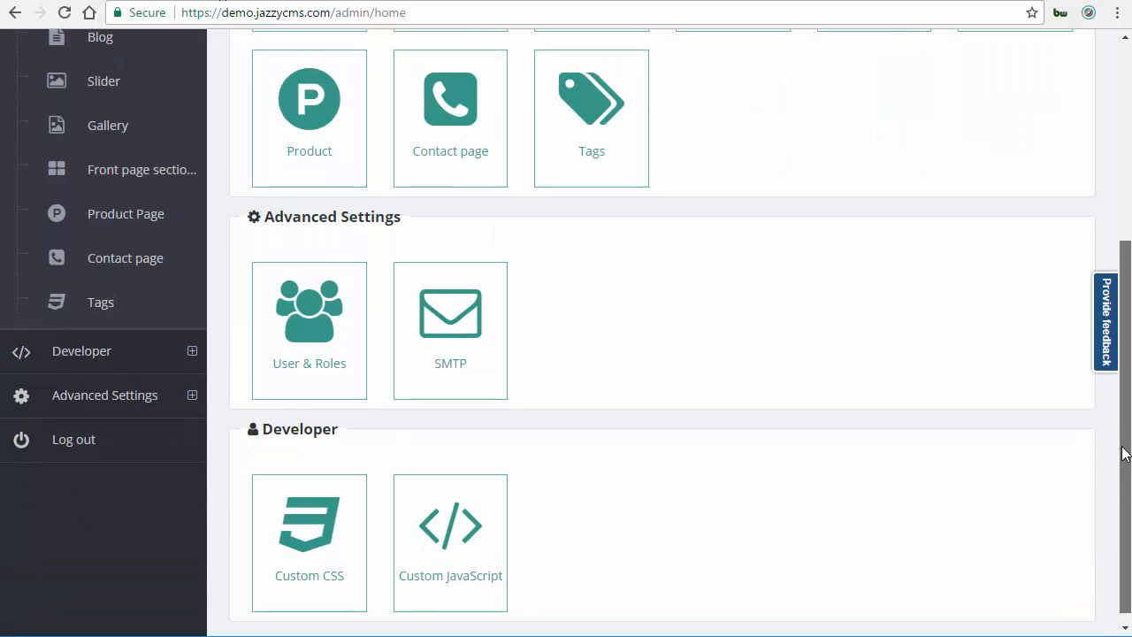
{"action": "scroll", "coordinate": [1125, 455], "scroll_direction": "up", "scroll_amount": 1}
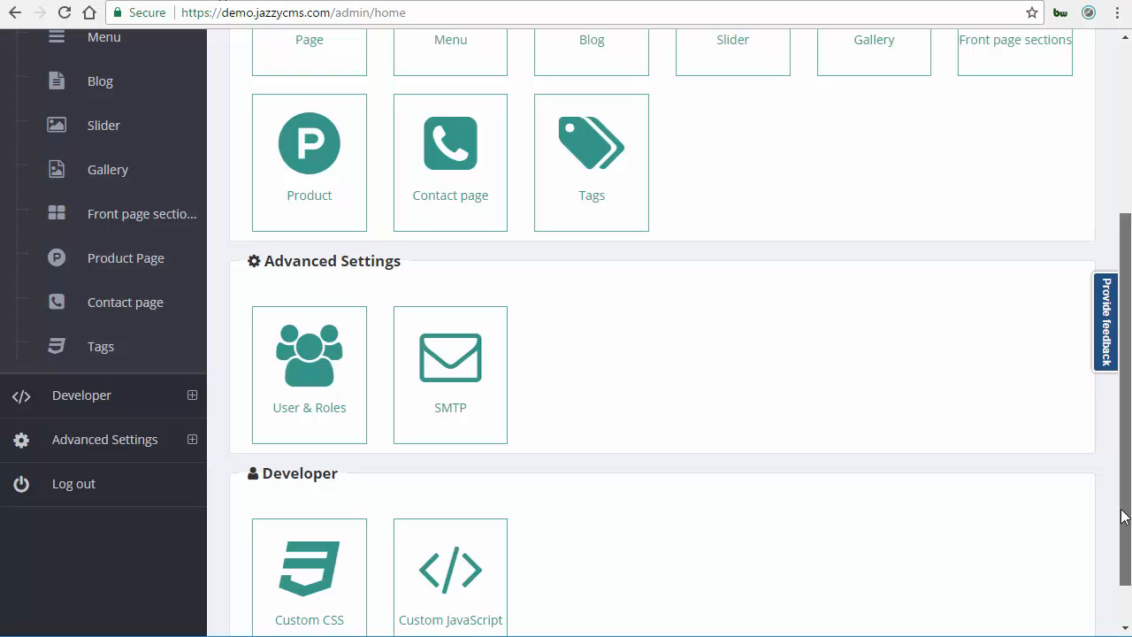
{"action": "scroll", "coordinate": [1125, 516], "scroll_direction": "down", "scroll_amount": 1}
{"action": "scroll", "coordinate": [1126, 478], "scroll_direction": "down", "scroll_amount": 1}
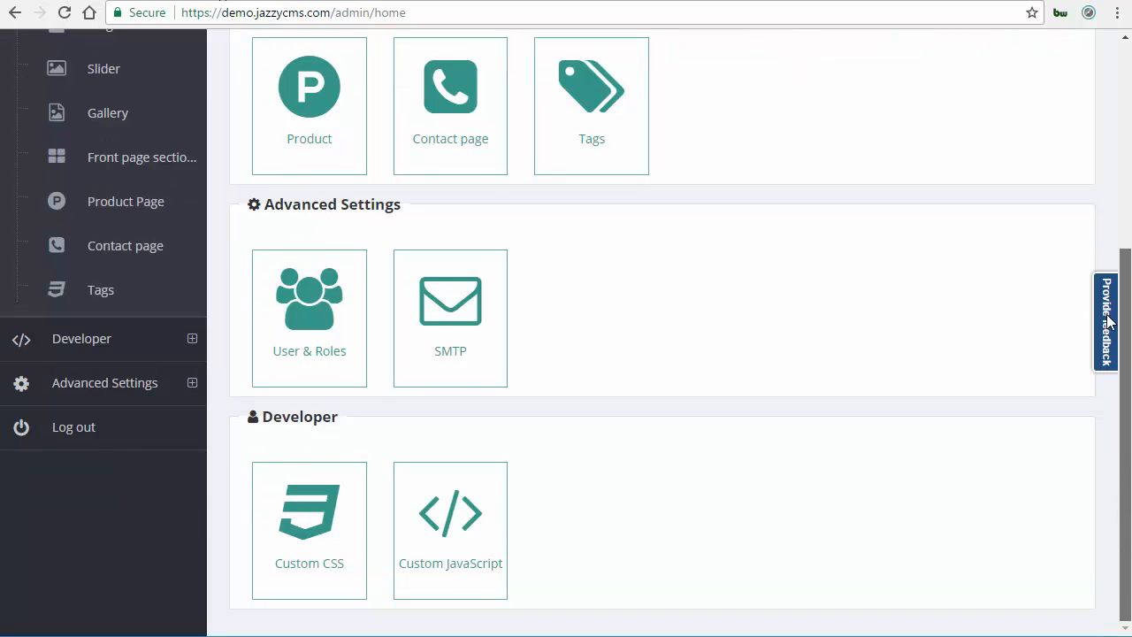
{"action": "scroll", "coordinate": [1107, 320], "scroll_direction": "up", "scroll_amount": 1}
{"action": "scroll", "coordinate": [369, 132], "scroll_direction": "up", "scroll_amount": 6}
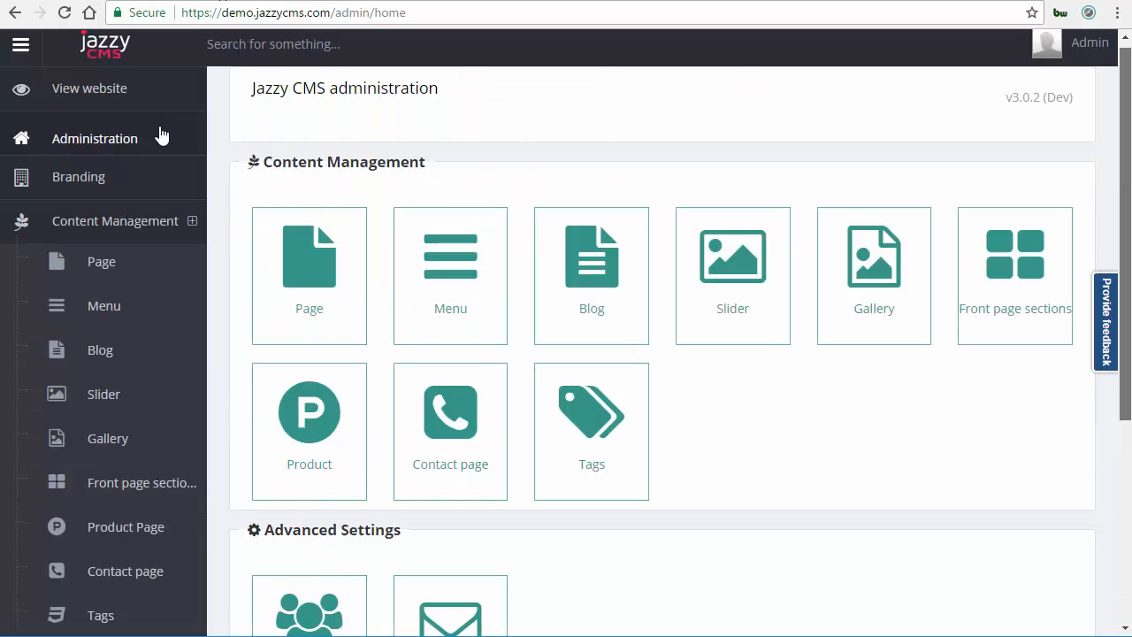
Open the Branding website settings, then return to the administration dashboard.
{"action": "left_click", "coordinate": [95, 184]}
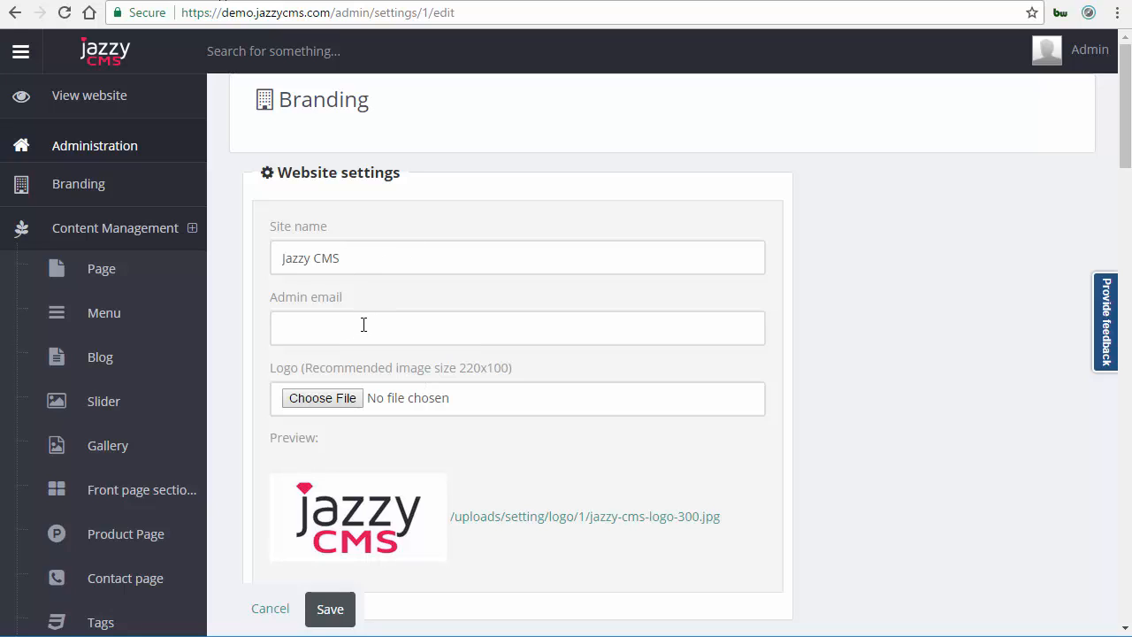
{"action": "key", "text": "Tab"}
{"action": "left_click", "coordinate": [919, 286]}
{"action": "left_click", "coordinate": [106, 157]}
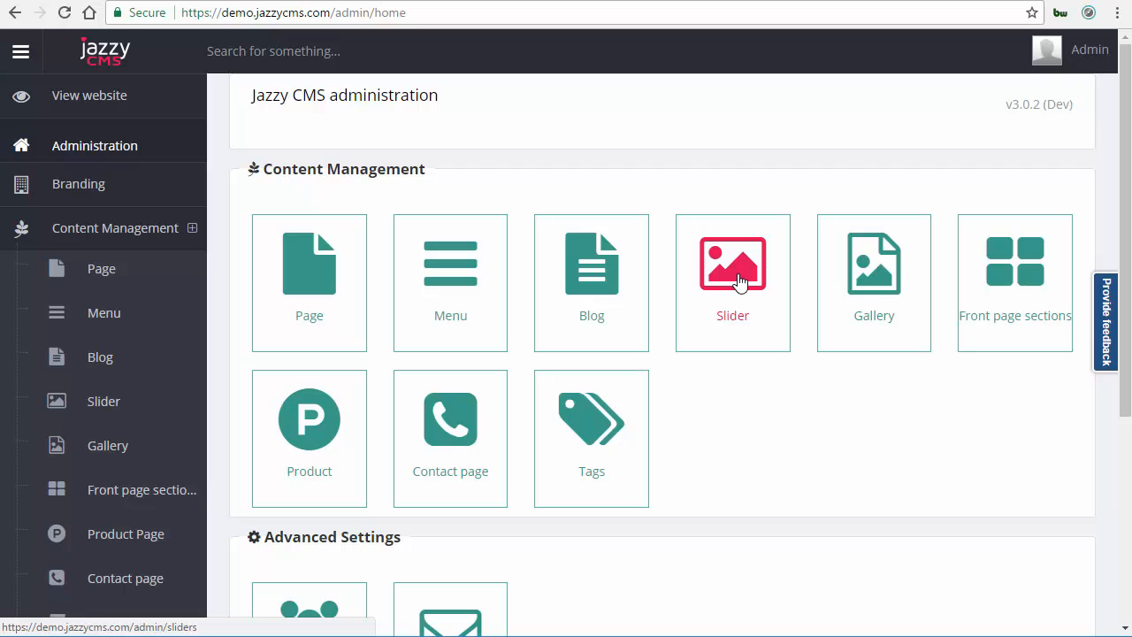
Open Slider, start adding a new slider, and attach the image jazzy-cms-purposebuilt-1920x800.
{"action": "left_click", "coordinate": [738, 281]}
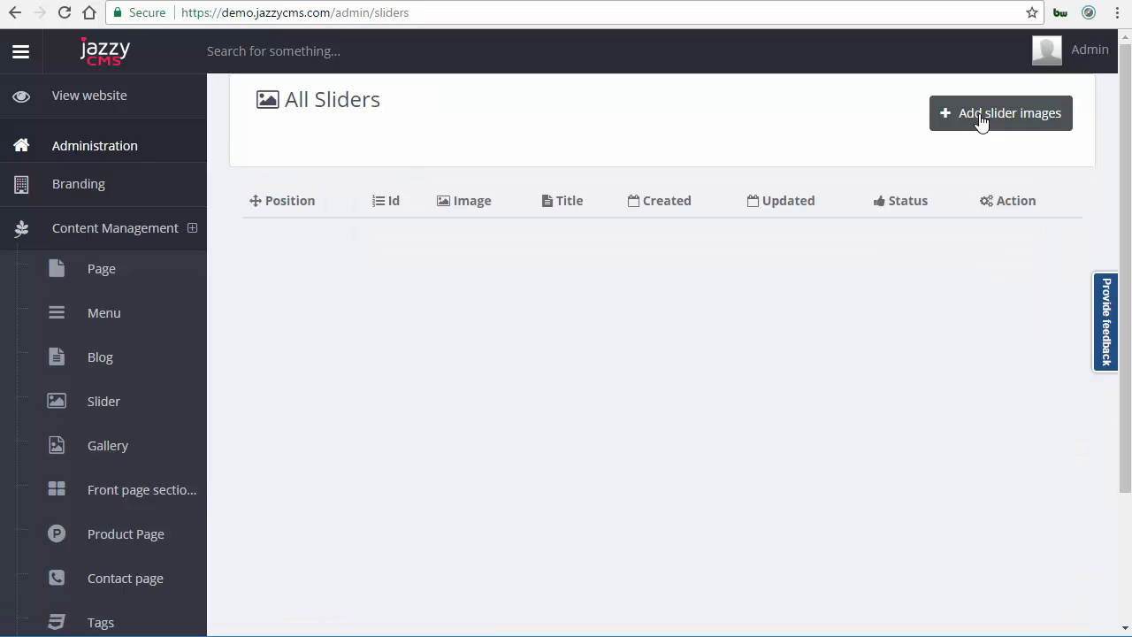
{"action": "left_click", "coordinate": [982, 118]}
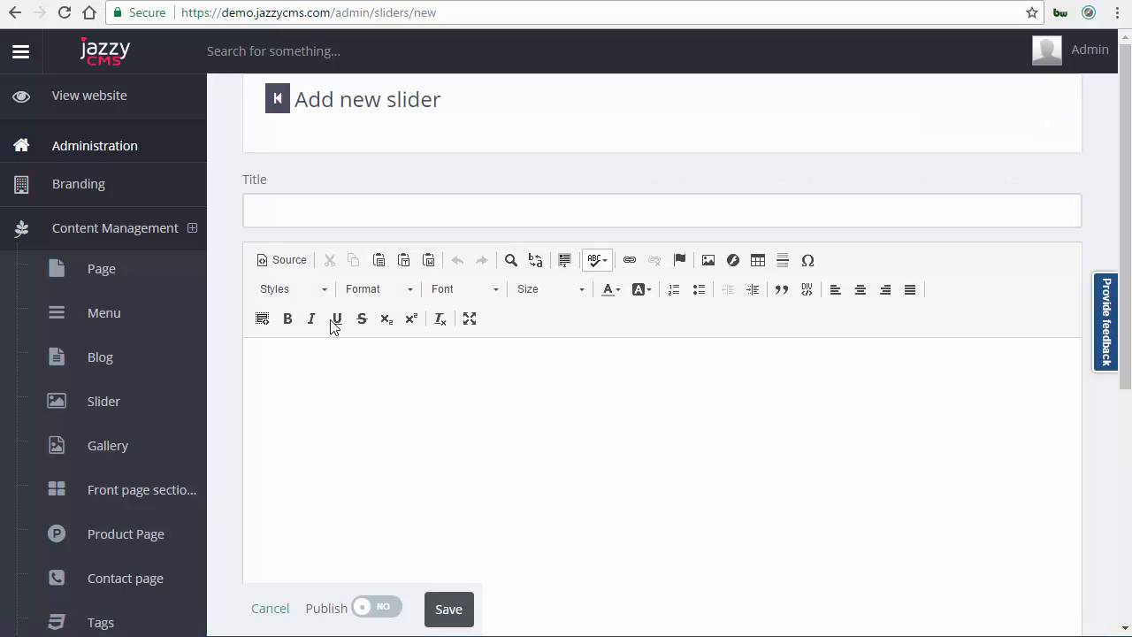
{"action": "scroll", "coordinate": [657, 584], "scroll_direction": "down", "scroll_amount": 5}
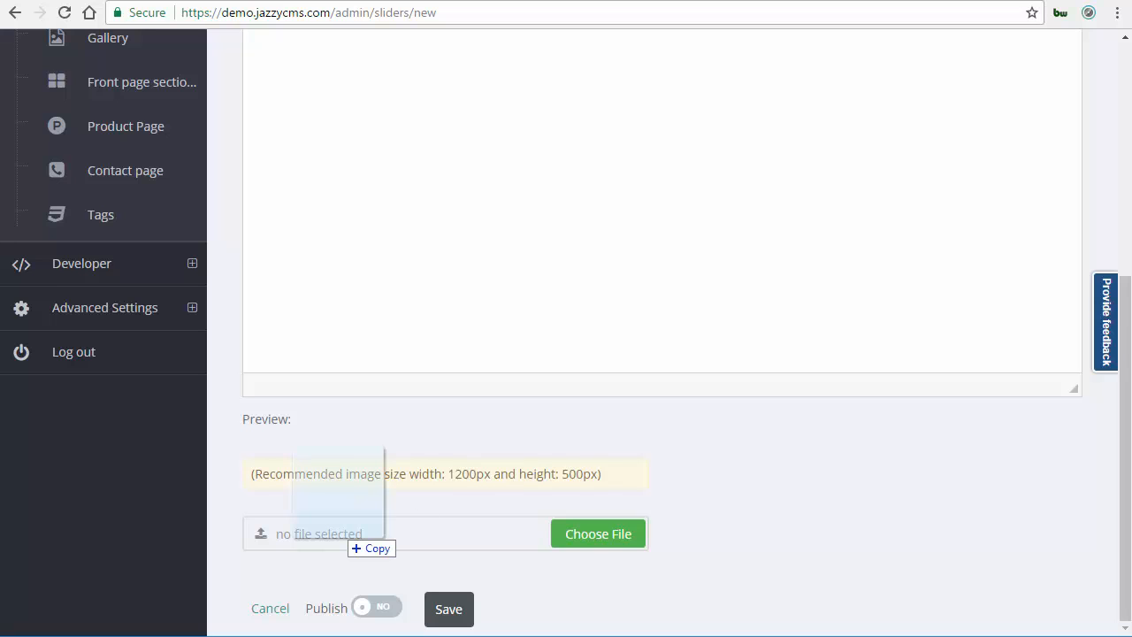
{"action": "left_click_drag", "start_coordinate": [350, 538], "coordinate": [352, 535]}
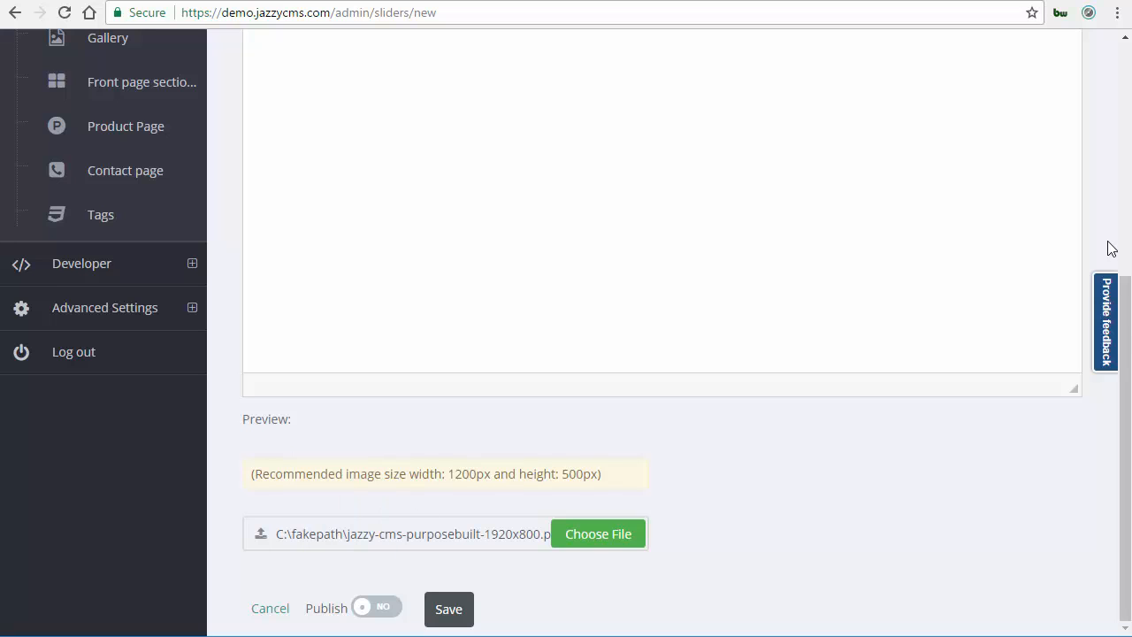
Enter Welcome as the slider title.
{"action": "scroll", "coordinate": [356, 146], "scroll_direction": "up", "scroll_amount": 4}
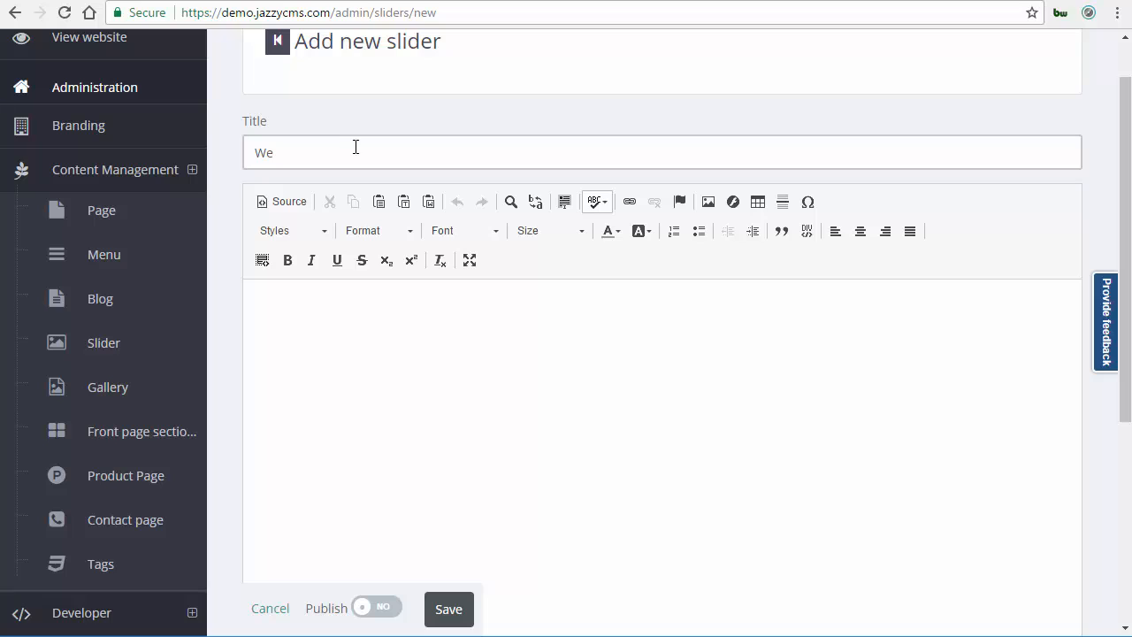
{"action": "left_click", "coordinate": [356, 146]}
{"action": "type", "text": "Welcome"}
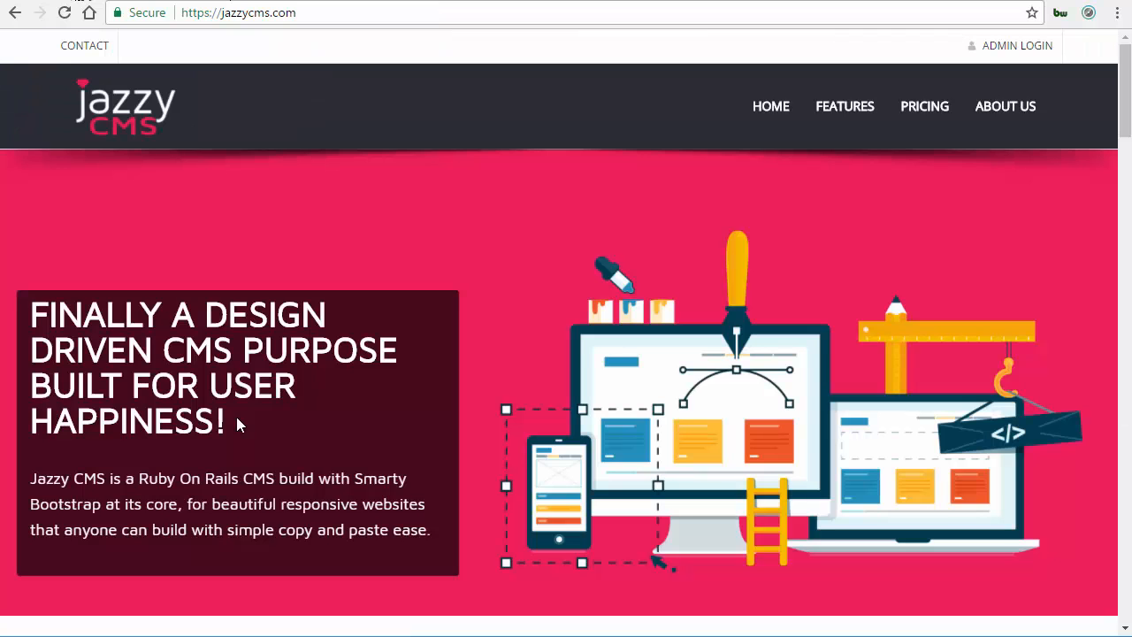
Copy the hero heading and description from the Jazzy CMS homepage and paste them into the slider body.
{"action": "left_click_drag", "start_coordinate": [33, 318], "coordinate": [34, 312]}
{"action": "left_click", "coordinate": [131, 461]}
{"action": "left_click_drag", "start_coordinate": [466, 531], "coordinate": [429, 537]}
{"action": "left_click_drag", "start_coordinate": [223, 530], "coordinate": [433, 531]}
{"action": "key", "text": "ctrl+c"}
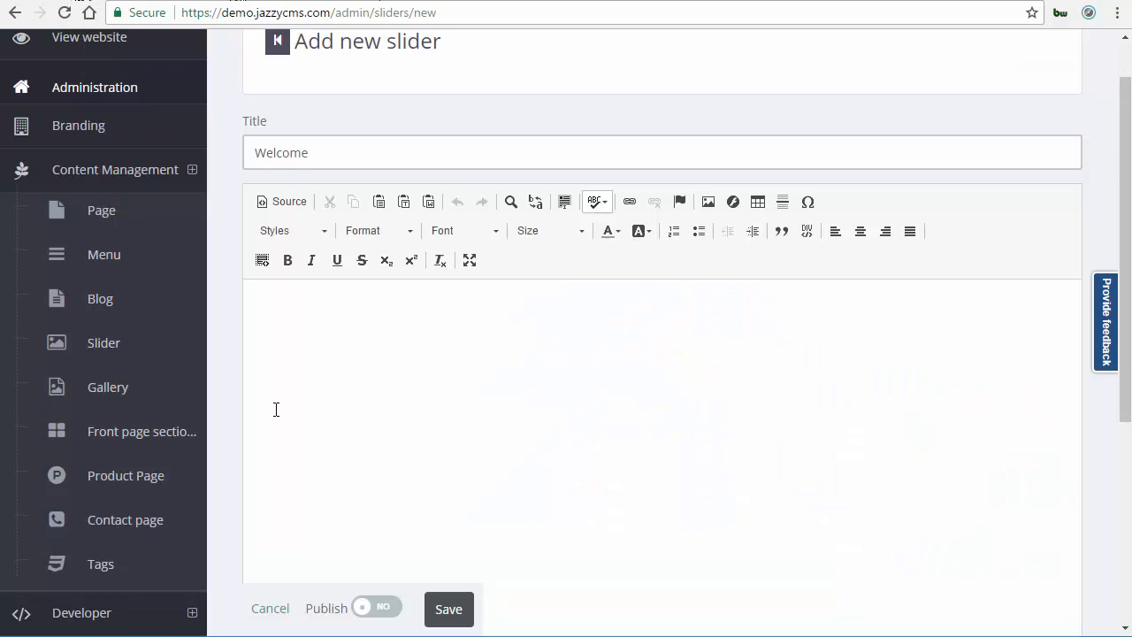
{"action": "left_click", "coordinate": [276, 408]}
{"action": "key", "text": "ctrl+v"}
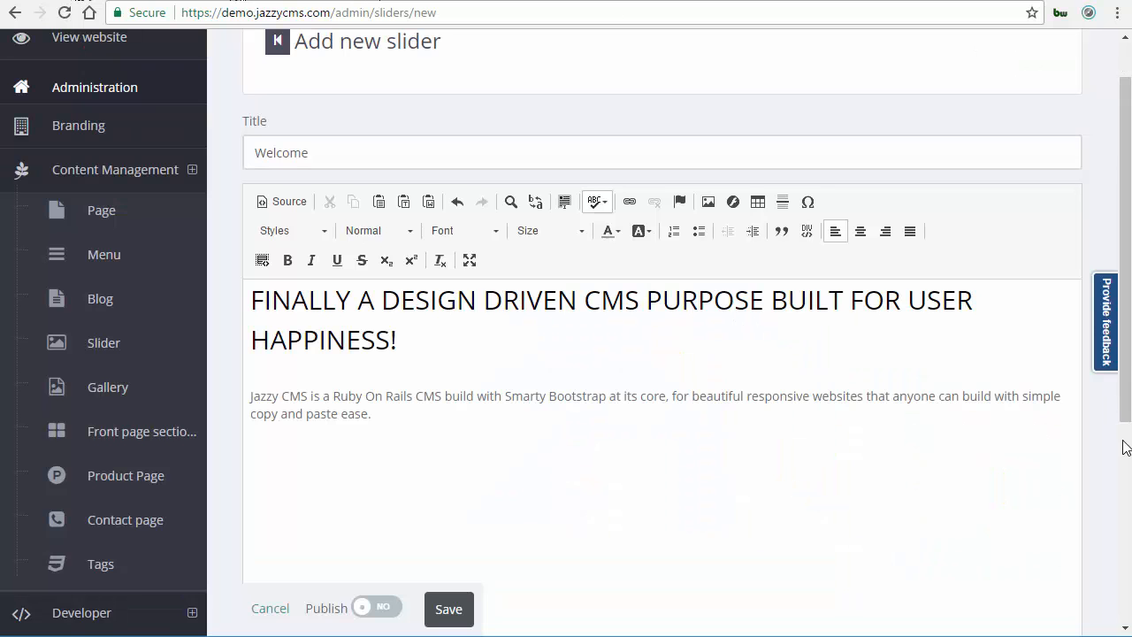
Set the slider to published and save it.
{"action": "scroll", "coordinate": [518, 543], "scroll_direction": "down", "scroll_amount": 4}
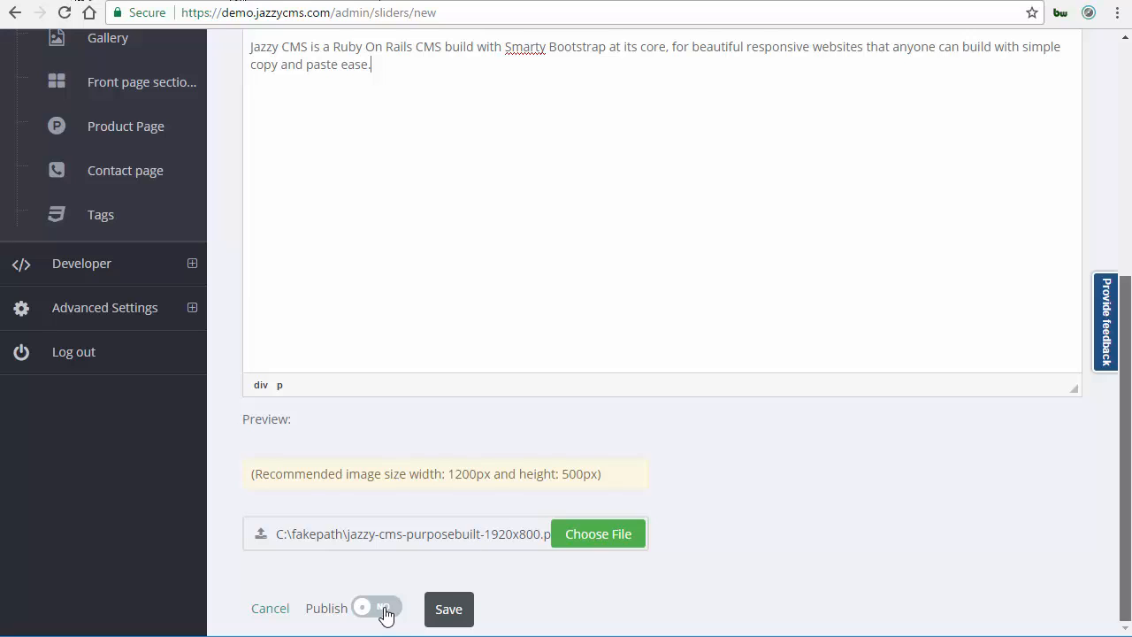
{"action": "left_click", "coordinate": [441, 617]}
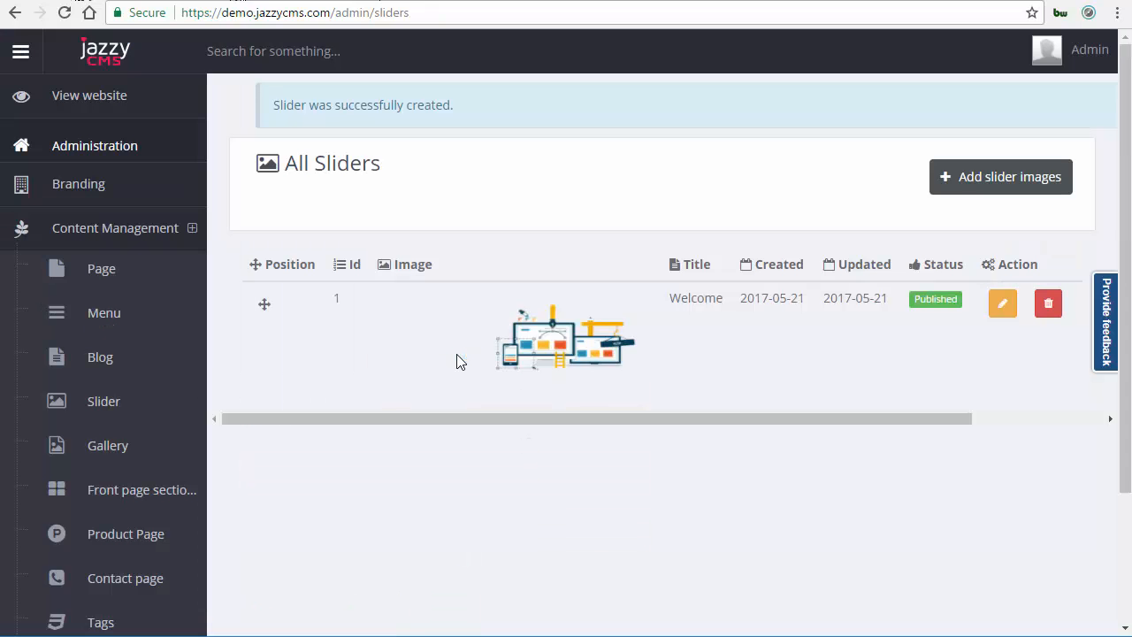
View the website to check the new slider on the homepage.
{"action": "left_click", "coordinate": [98, 97]}
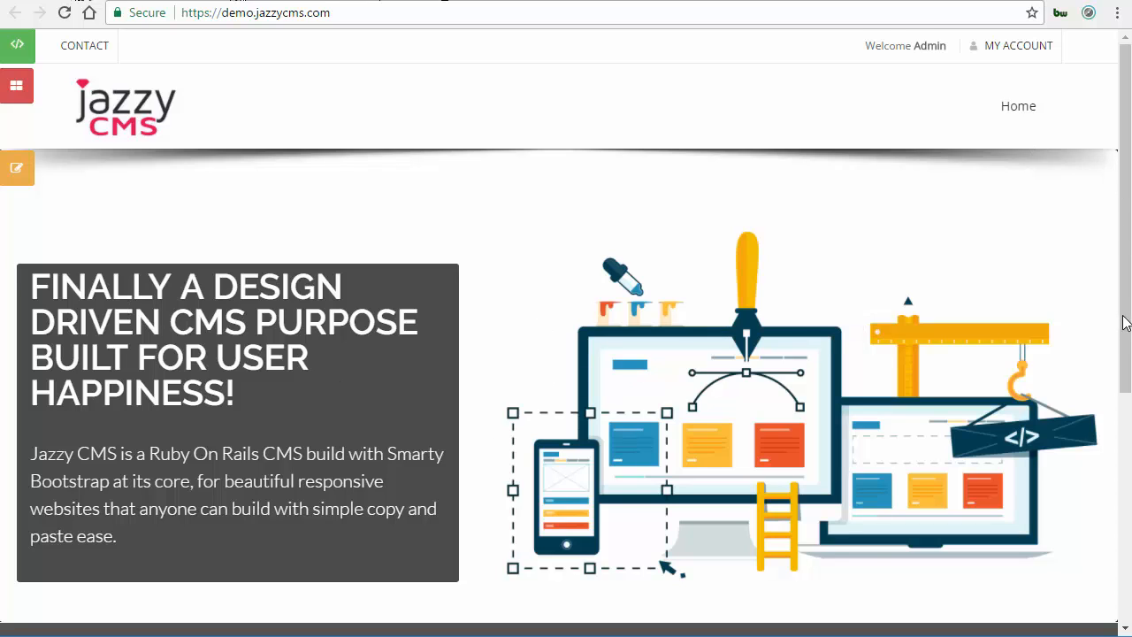
{"action": "scroll", "coordinate": [1122, 134], "scroll_direction": "down", "scroll_amount": 2}
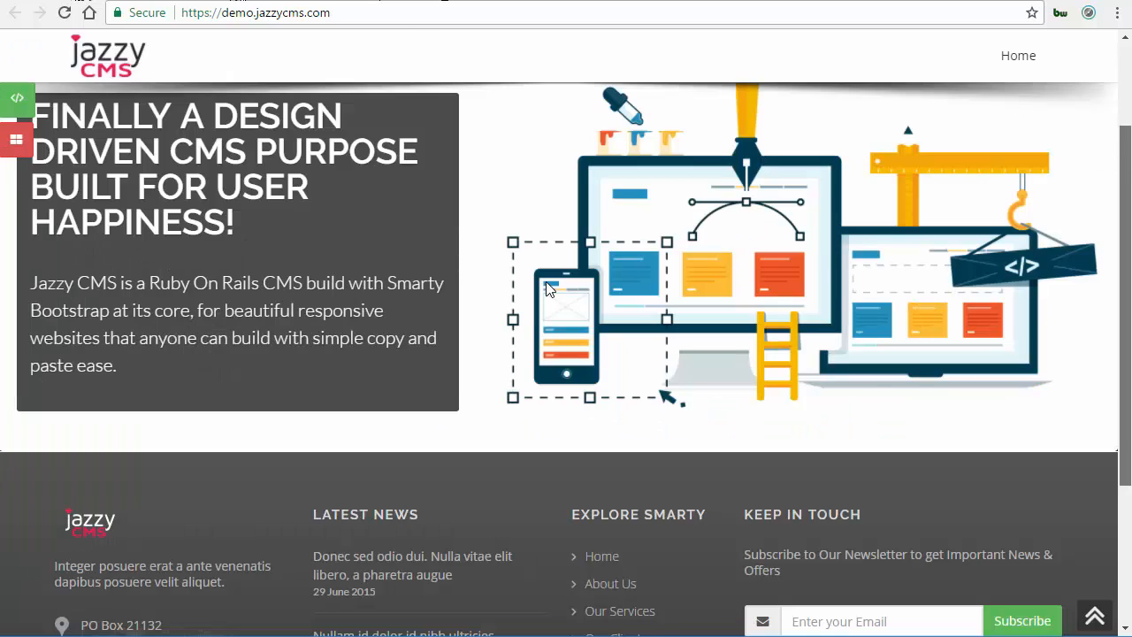
Go back to the admin sliders list, start a new slider and enter Jazzy CMS as its title.
{"action": "scroll", "coordinate": [548, 289], "scroll_direction": "up", "scroll_amount": 2}
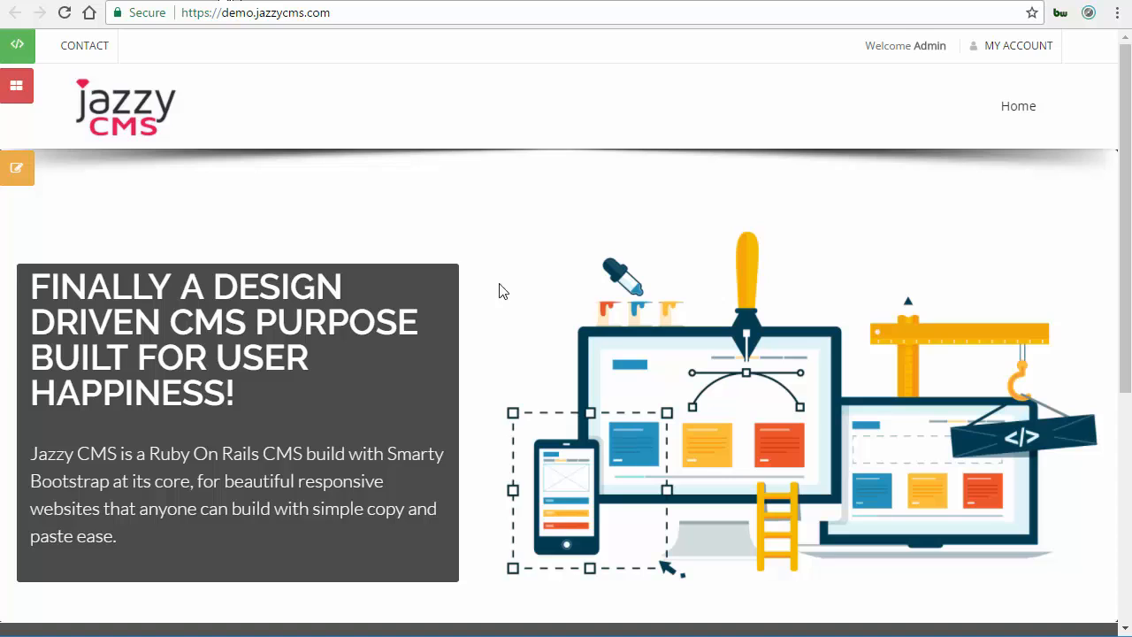
{"action": "key", "text": "ctrl+Tab"}
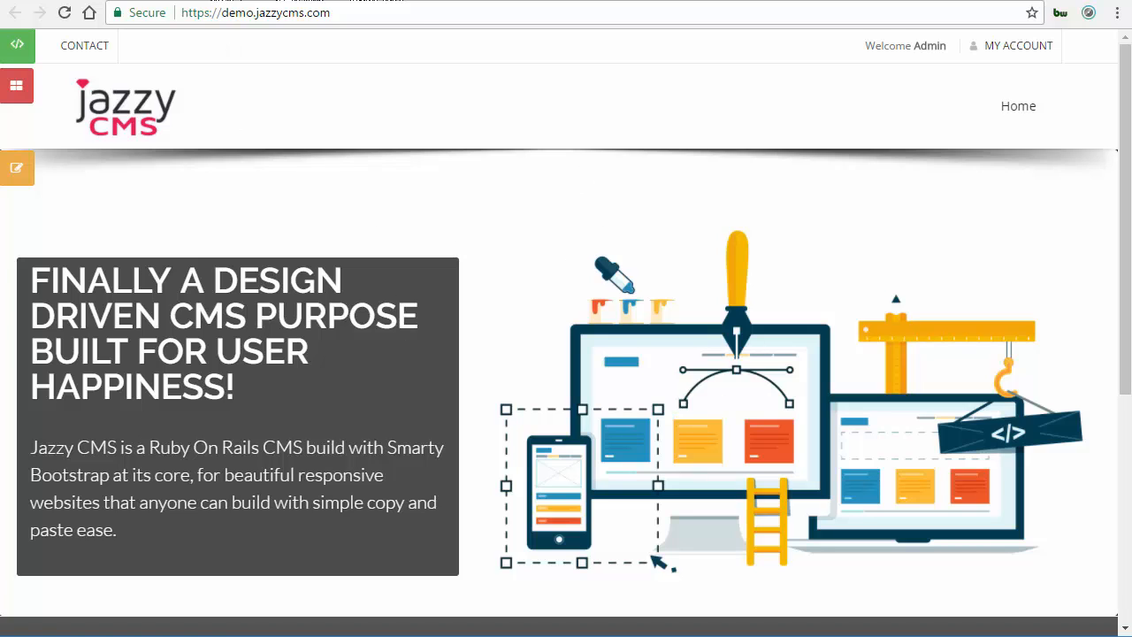
{"action": "left_click", "coordinate": [205, 0]}
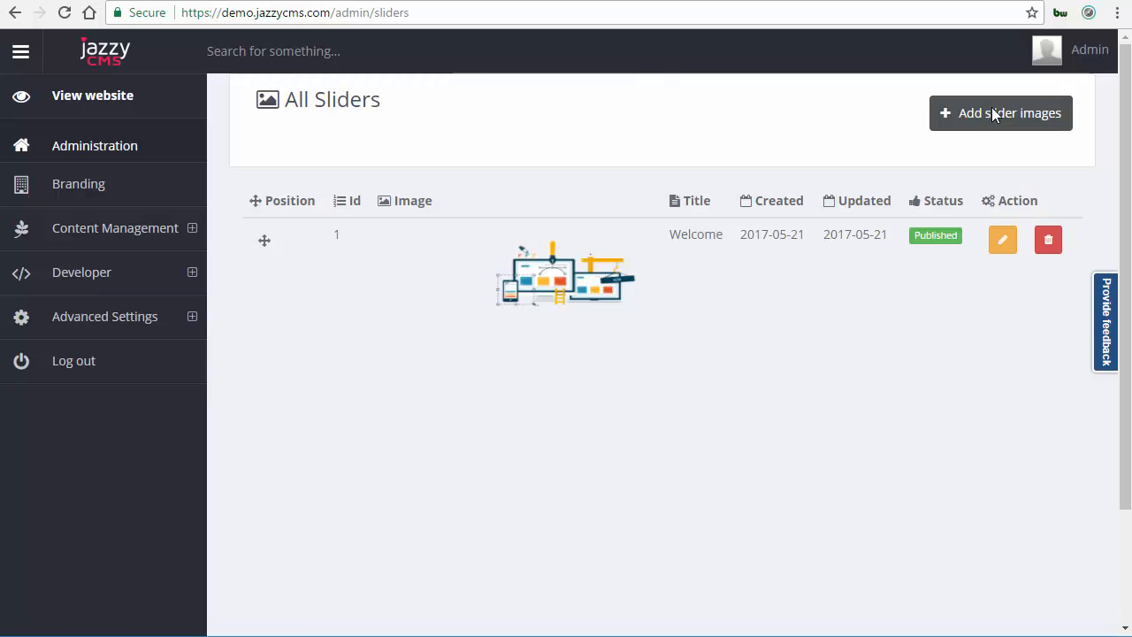
{"action": "left_click", "coordinate": [994, 115]}
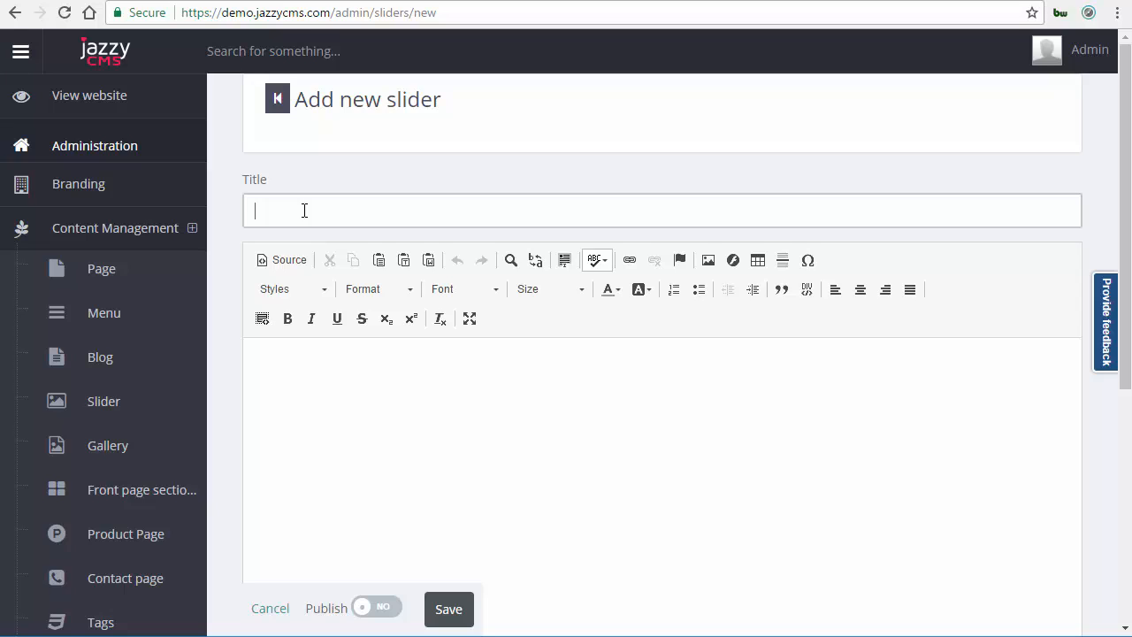
{"action": "type", "text": "Jazzy CMS"}
Enter "Build your website with Jazzy CMS" as the slider body text.
{"action": "left_click", "coordinate": [505, 467]}
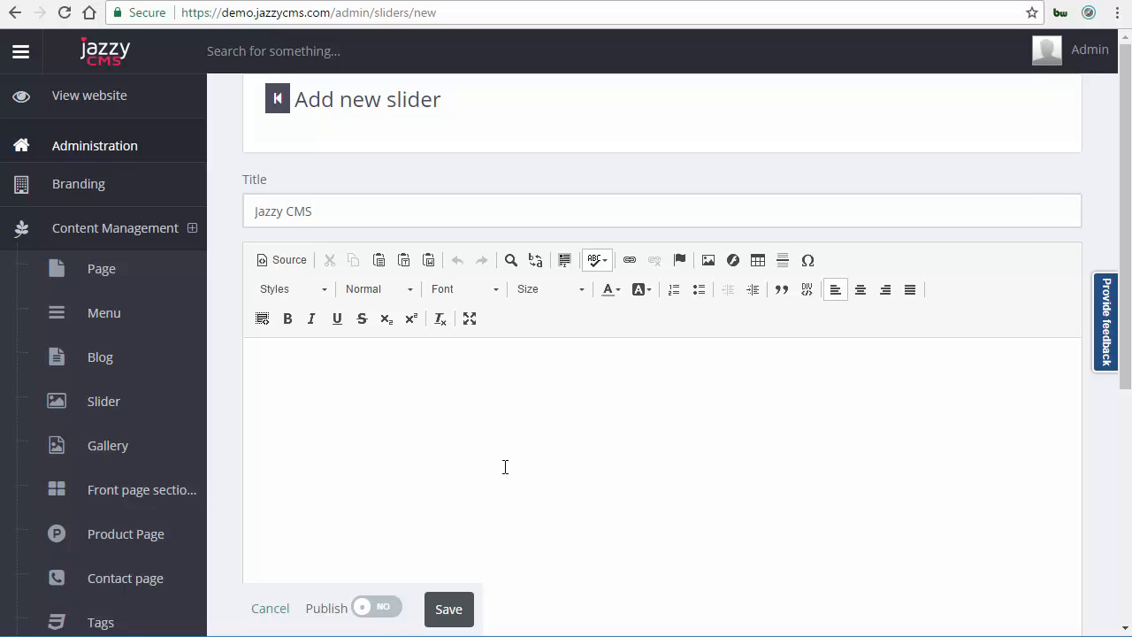
{"action": "type", "text": "Build your website with JAzz"}
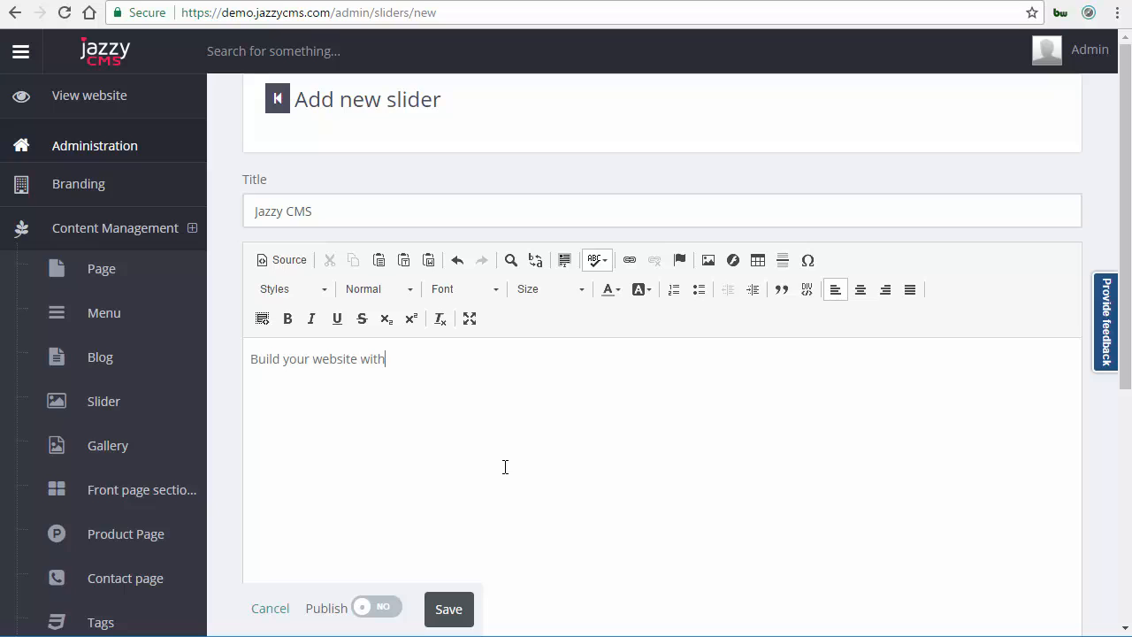
{"action": "key", "text": "BackSpace"}
{"action": "key", "text": "BackSpace"}
{"action": "key", "text": "BackSpace"}
{"action": "type", "text": "z"}
{"action": "key", "text": "BackSpace"}
{"action": "type", "text": "azzy CMS"}
Publish the slider with jazzycms-slider-launch-demo.jpg as its image and save it.
{"action": "scroll", "coordinate": [382, 617], "scroll_direction": "down", "scroll_amount": 5}
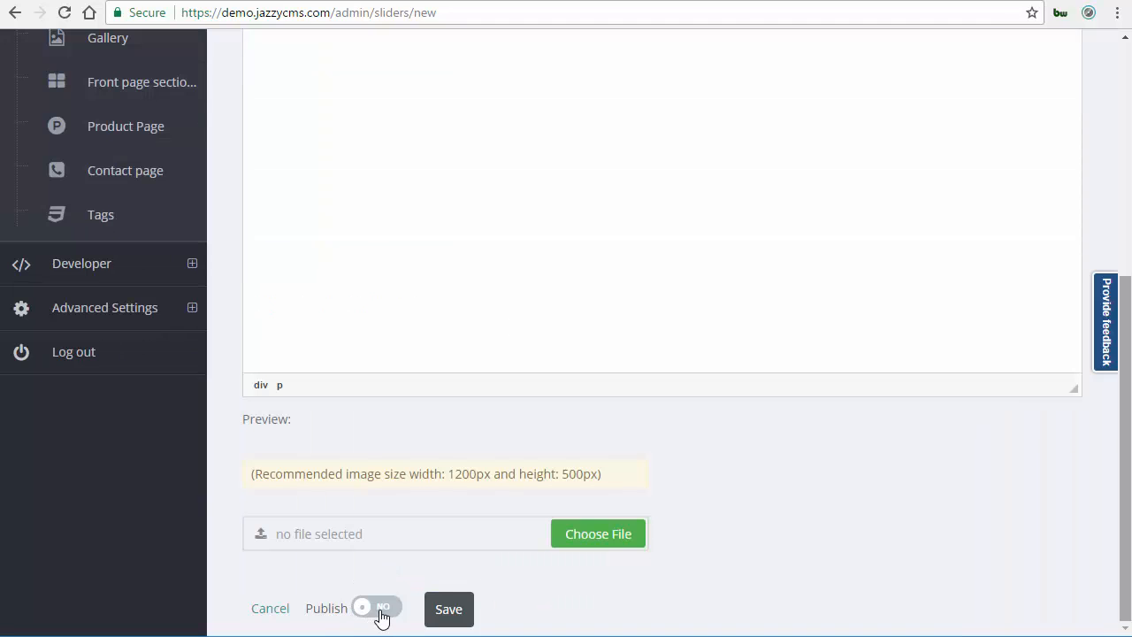
{"action": "left_click", "coordinate": [378, 607]}
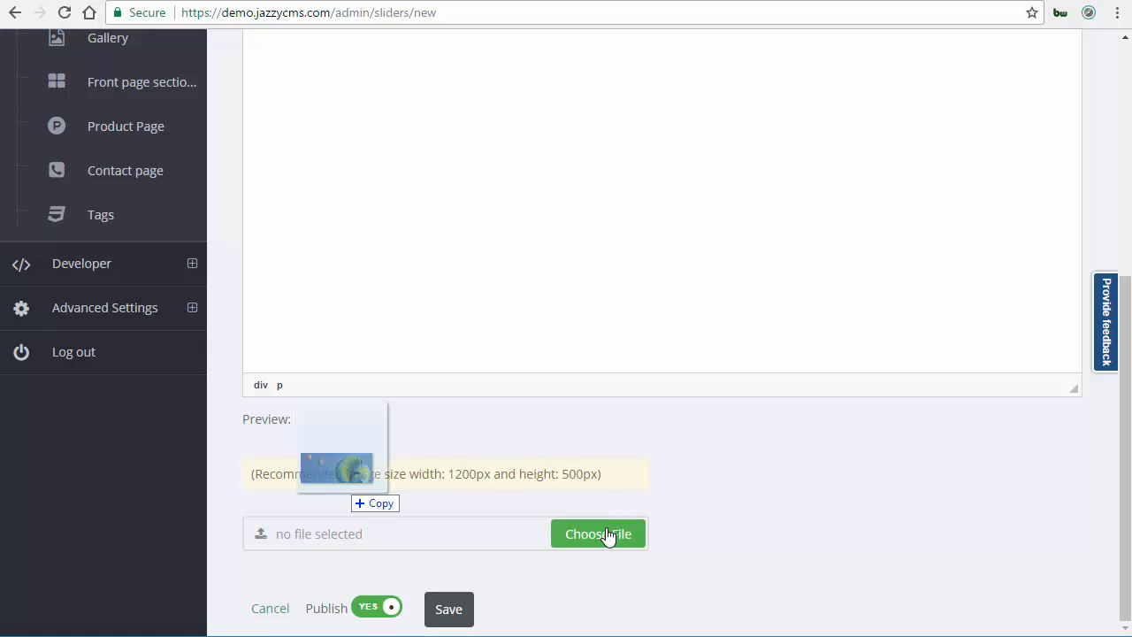
{"action": "left_click_drag", "start_coordinate": [606, 536], "coordinate": [606, 537]}
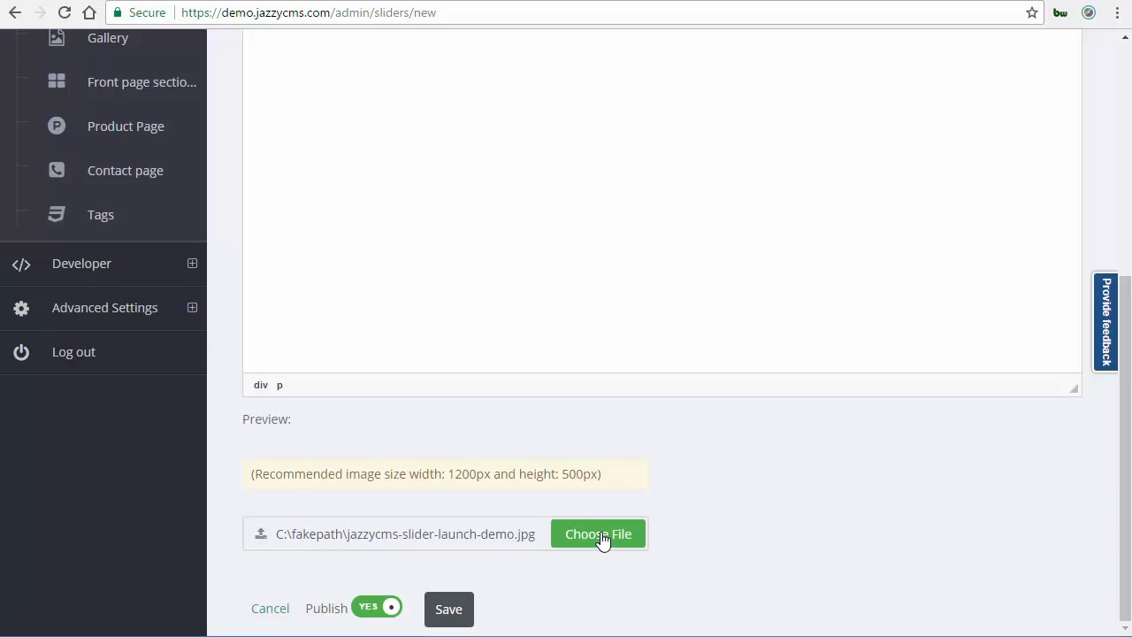
{"action": "left_click", "coordinate": [448, 610]}
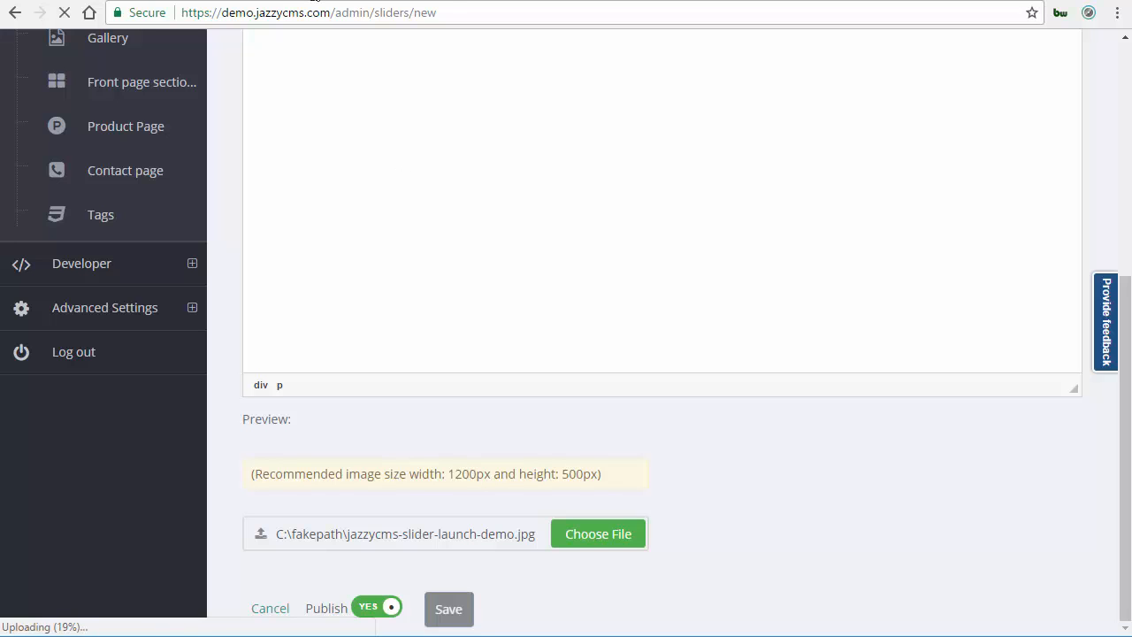
Reload the website homepage and browse back through the slider to check the new slide.
{"action": "left_click", "coordinate": [314, 1]}
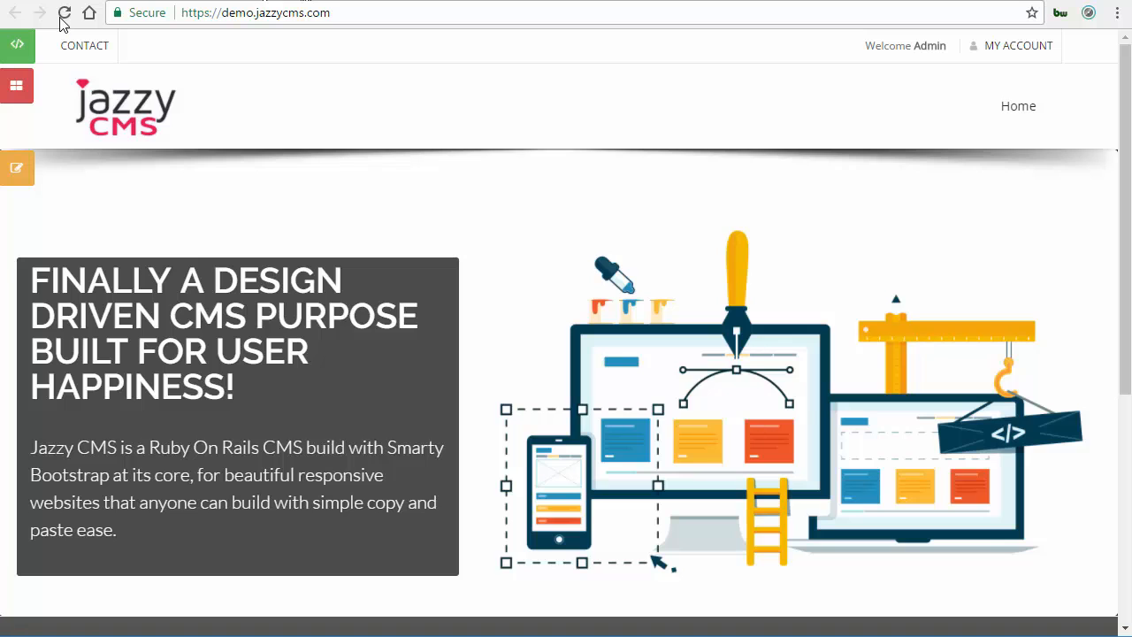
{"action": "left_click", "coordinate": [64, 14]}
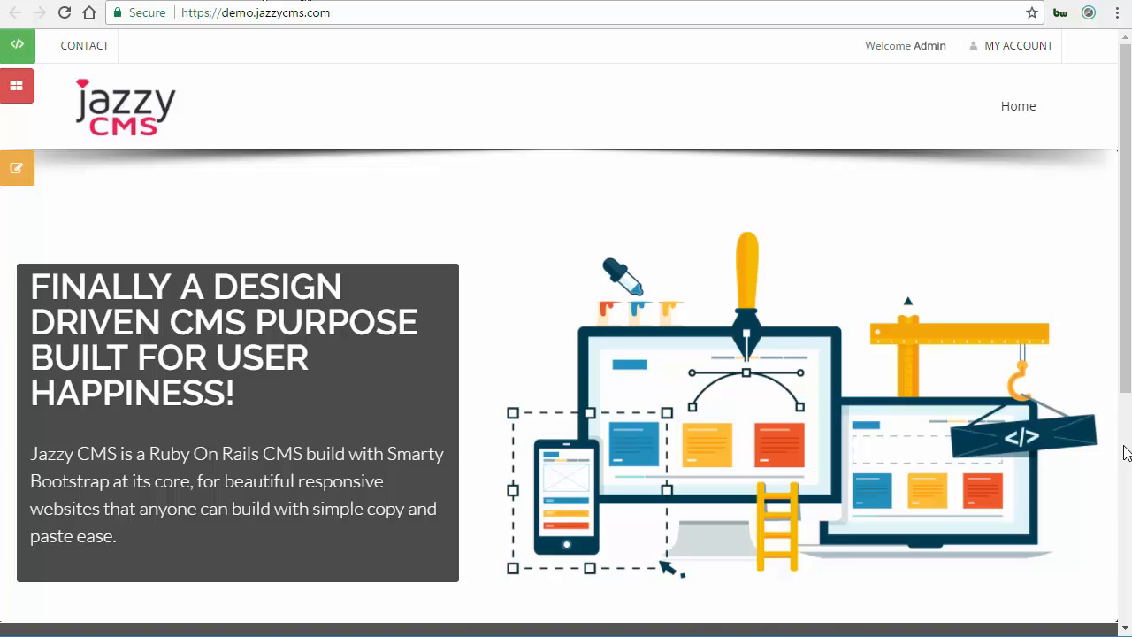
{"action": "scroll", "coordinate": [1126, 452], "scroll_direction": "down", "scroll_amount": 5}
{"action": "scroll", "coordinate": [1123, 252], "scroll_direction": "up", "scroll_amount": 2}
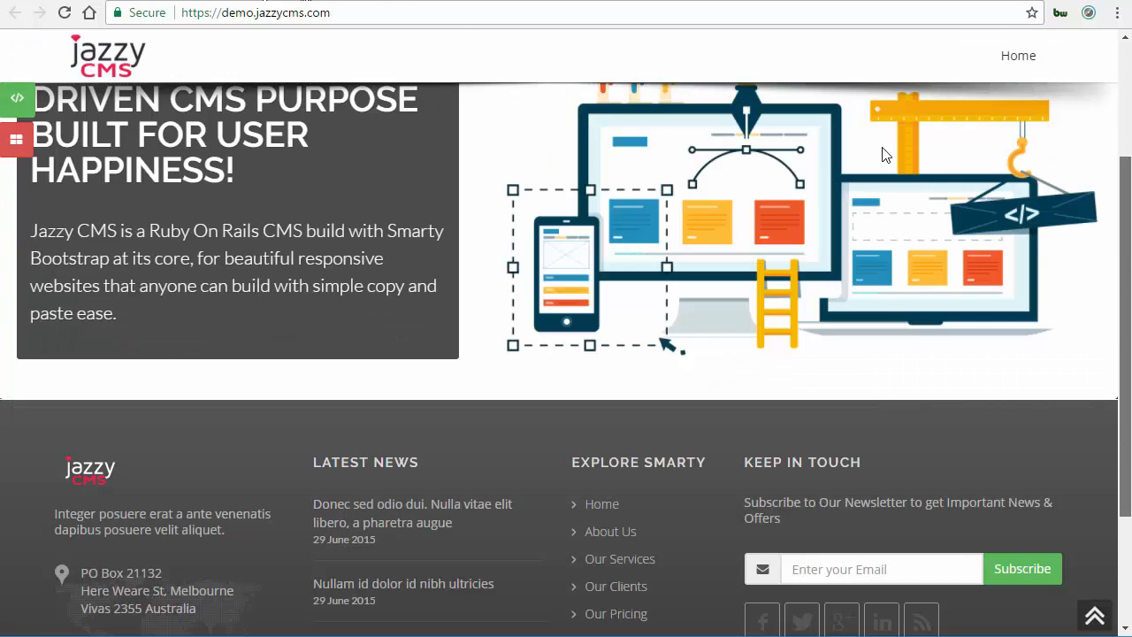
{"action": "scroll", "coordinate": [884, 155], "scroll_direction": "up", "scroll_amount": 3}
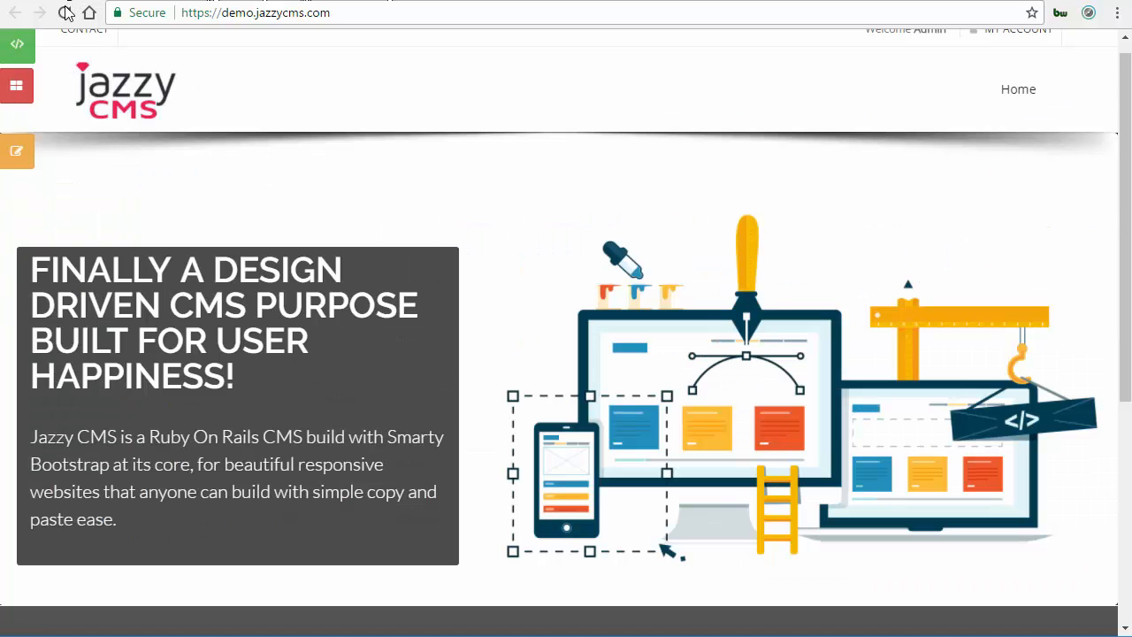
{"action": "key", "text": "F5"}
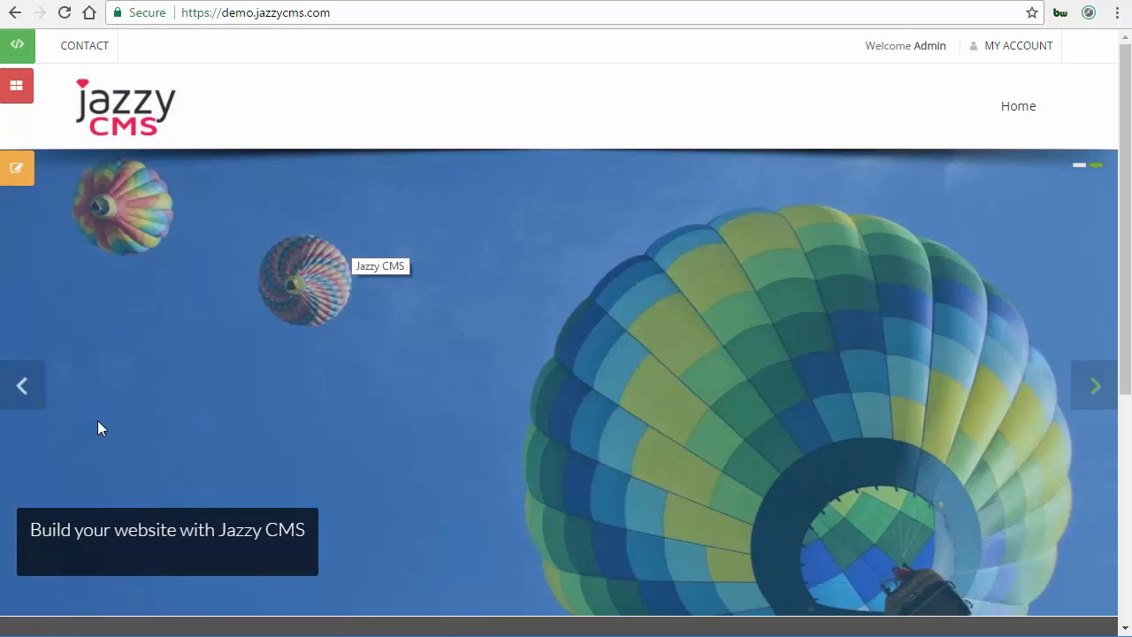
{"action": "left_click", "coordinate": [24, 389]}
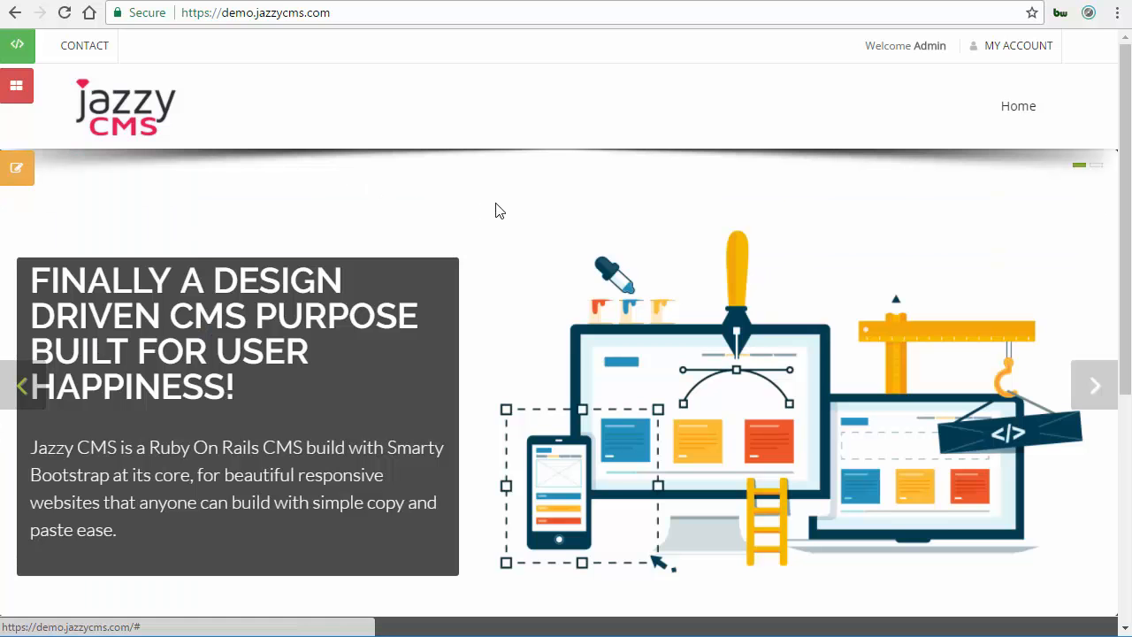
Inspect the first slide's image and give it a background of #346aa9 in its element style.
{"action": "right_click", "coordinate": [573, 404]}
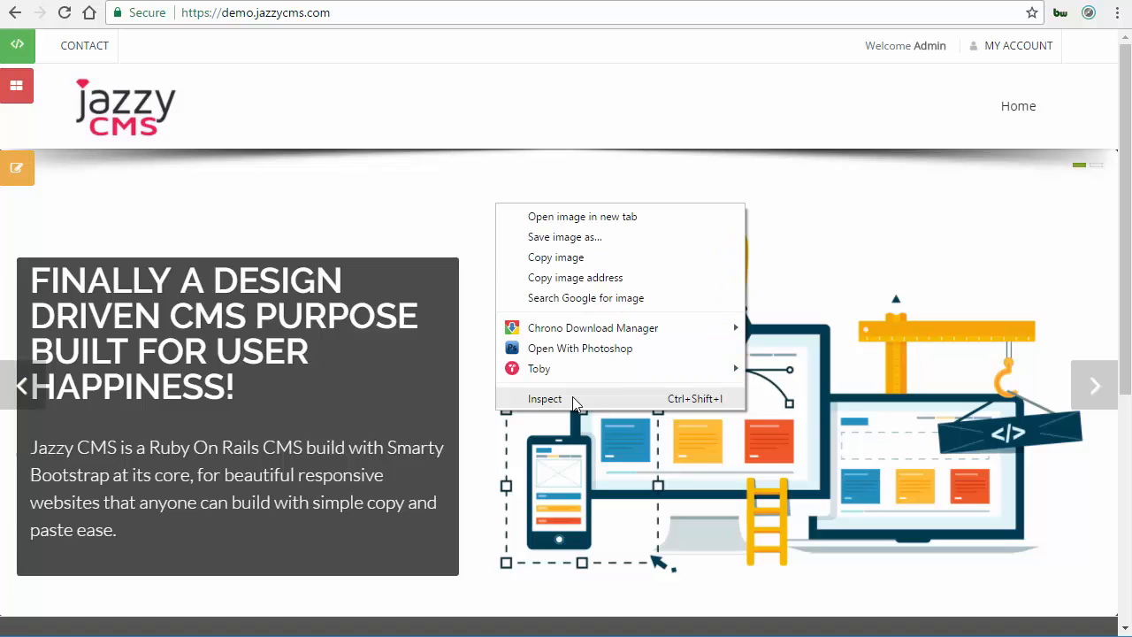
{"action": "left_click", "coordinate": [573, 398]}
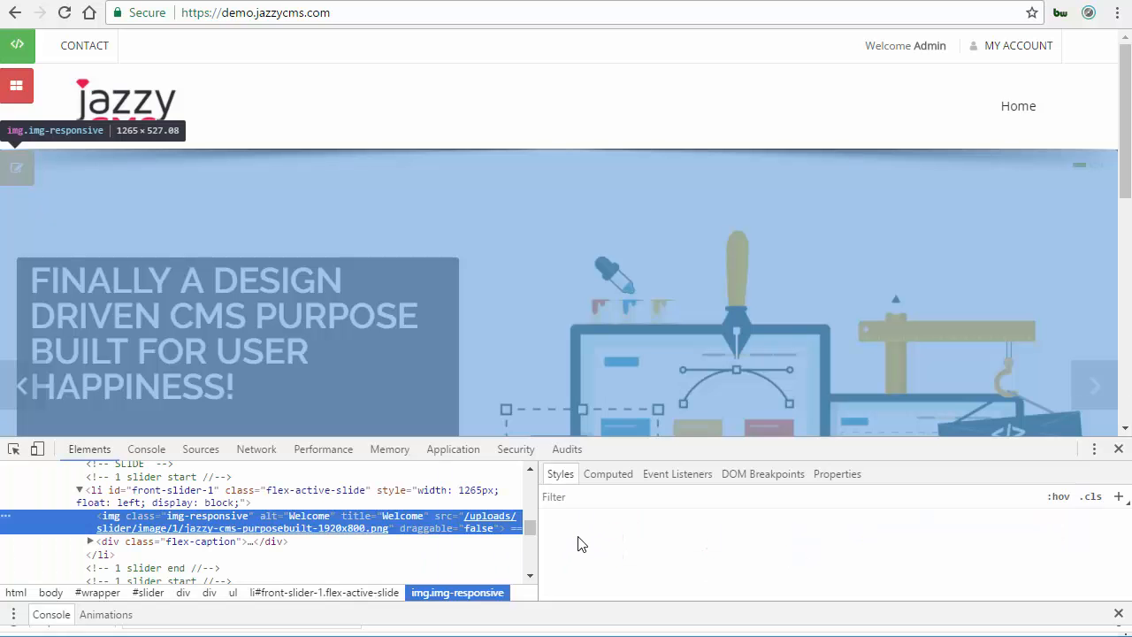
{"action": "left_click", "coordinate": [580, 538]}
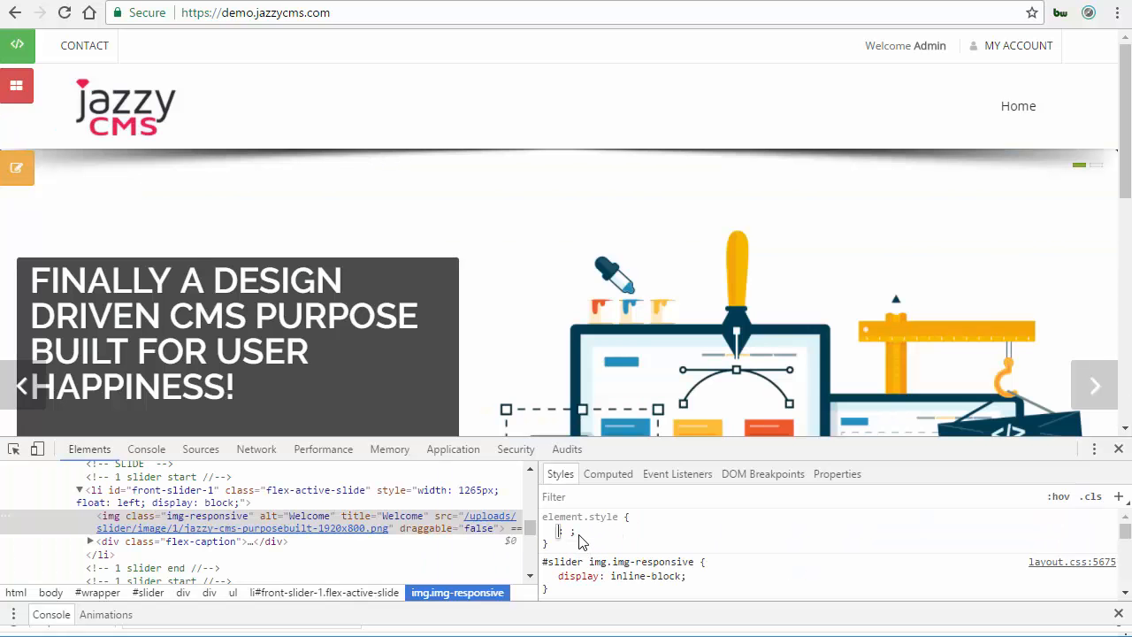
{"action": "type", "text": "background"}
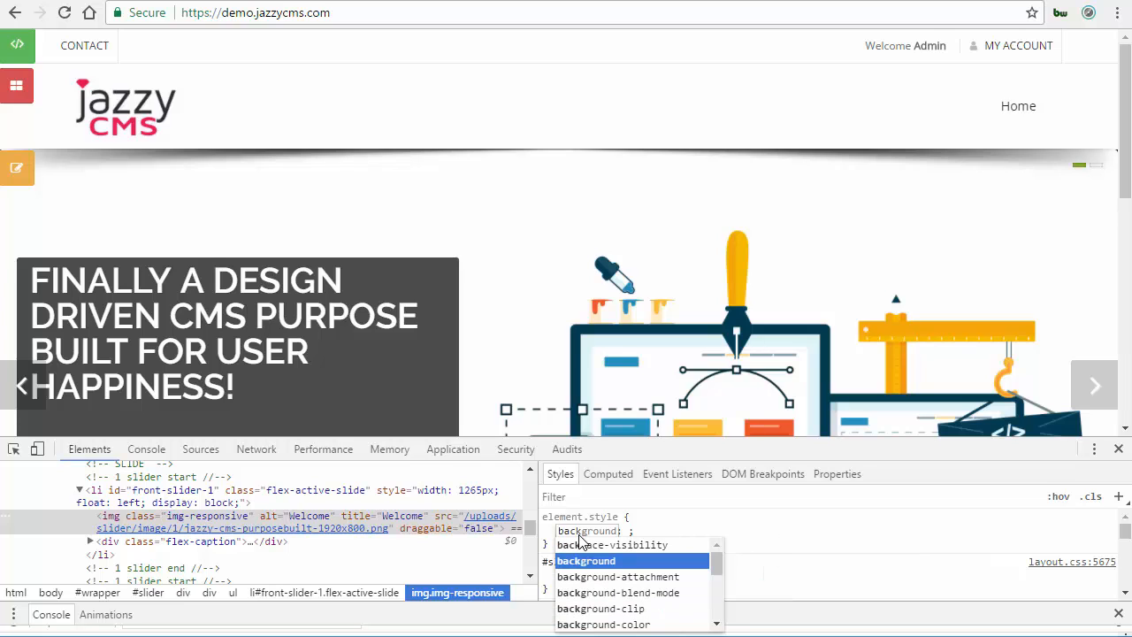
{"action": "key", "text": "Tab"}
{"action": "type", "text": "#"}
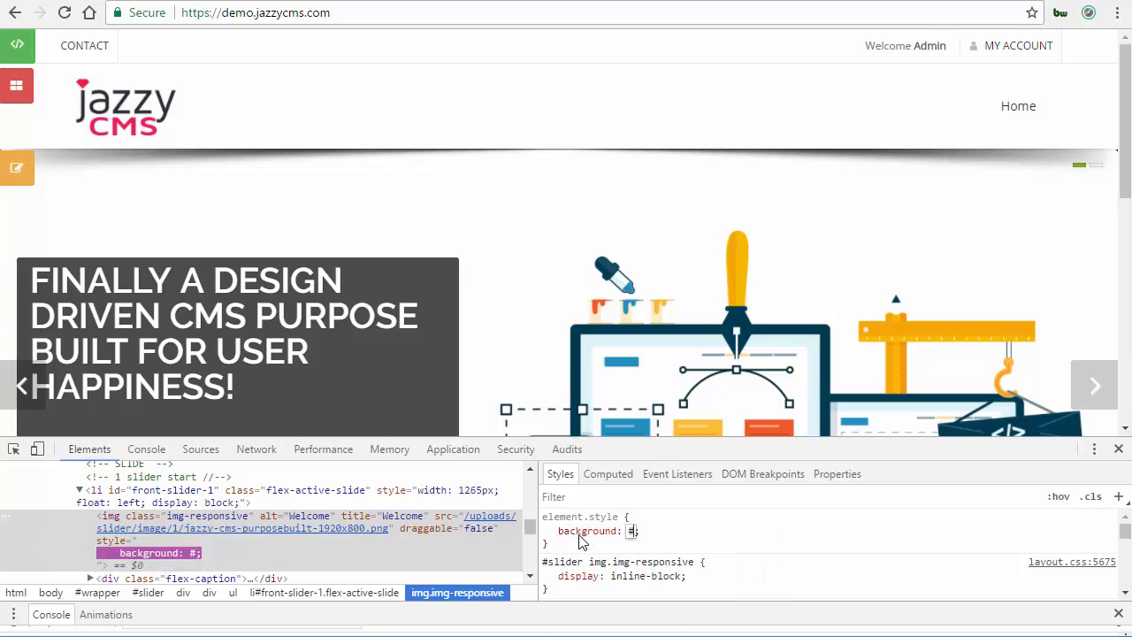
{"action": "type", "text": "346aa9"}
{"action": "key", "text": "Return"}
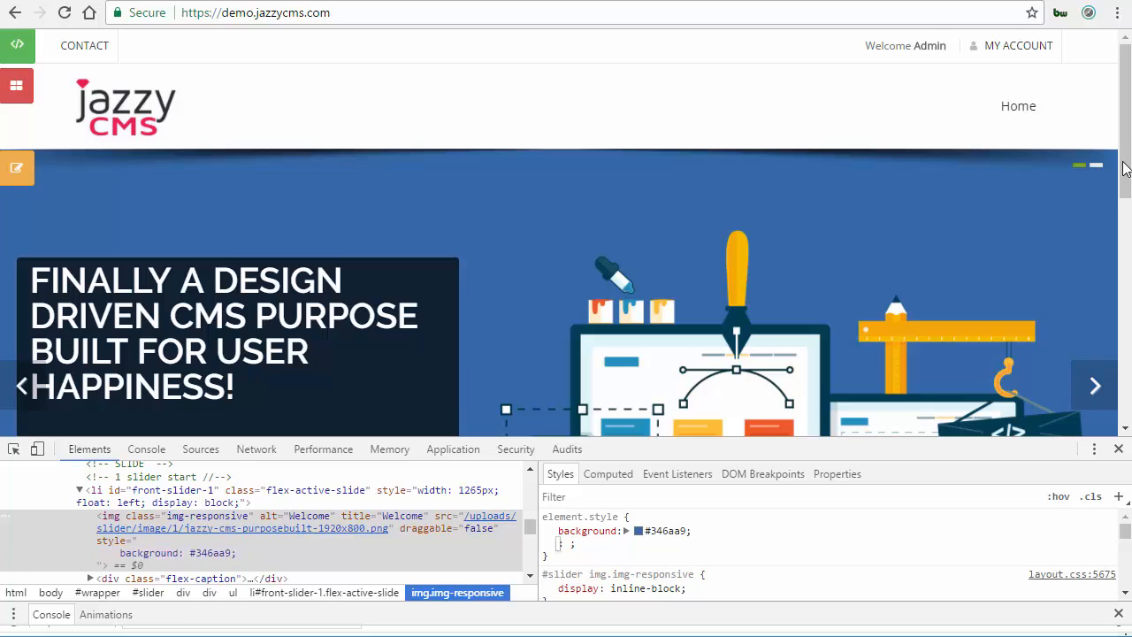
{"action": "key", "text": "Escape"}
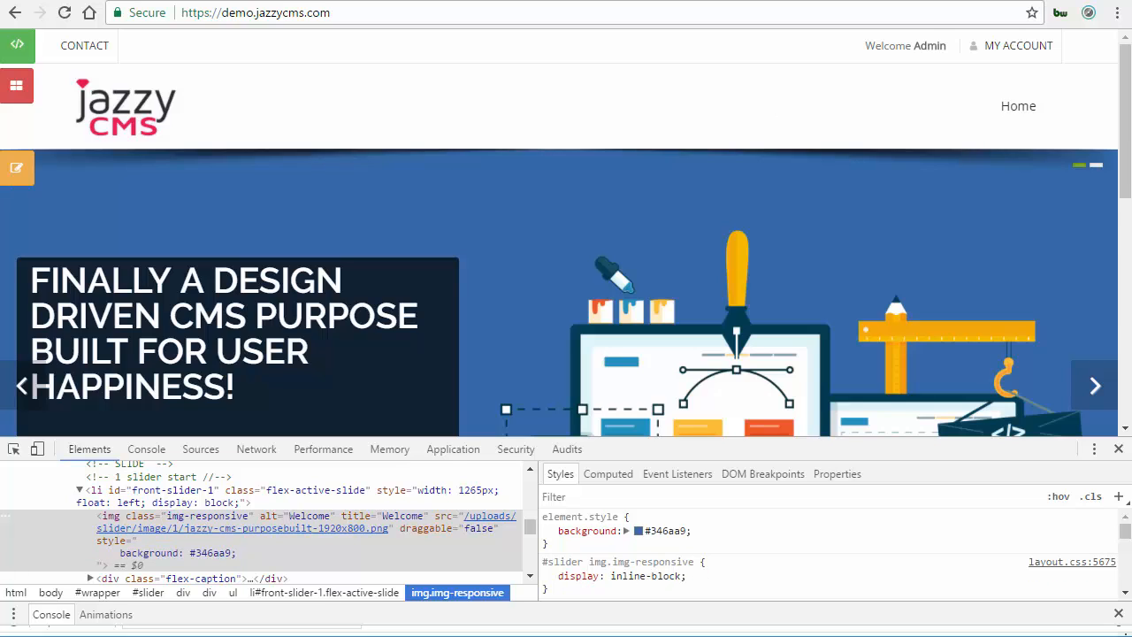
{"action": "left_click", "coordinate": [1118, 449]}
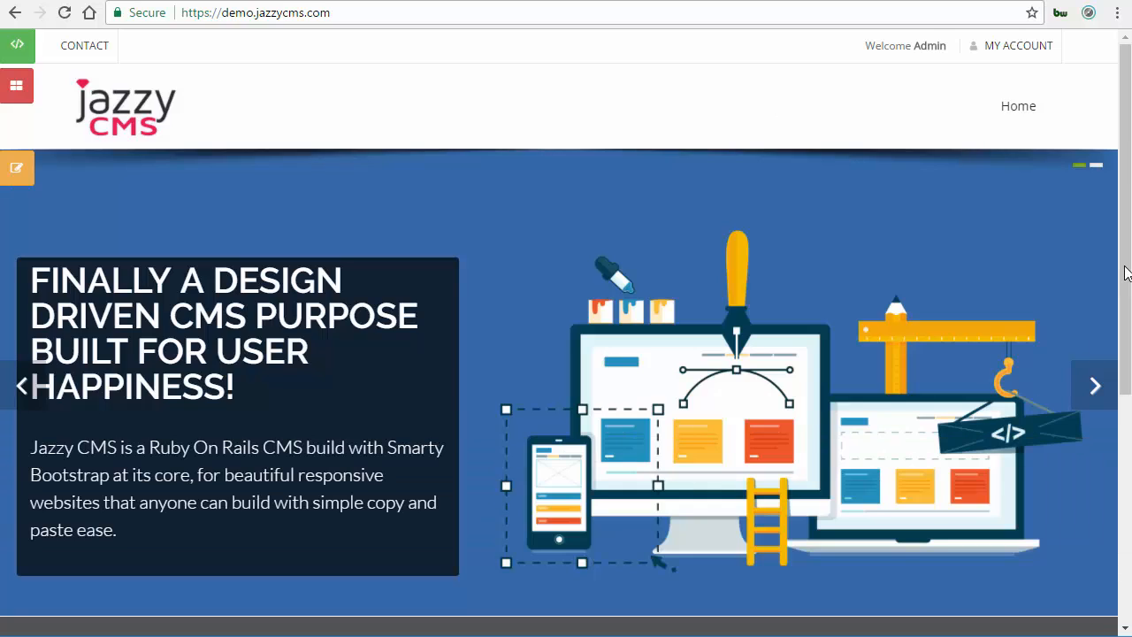
Browse through the homepage slides to compare them.
{"action": "scroll", "coordinate": [1089, 385], "scroll_direction": "down", "scroll_amount": 1}
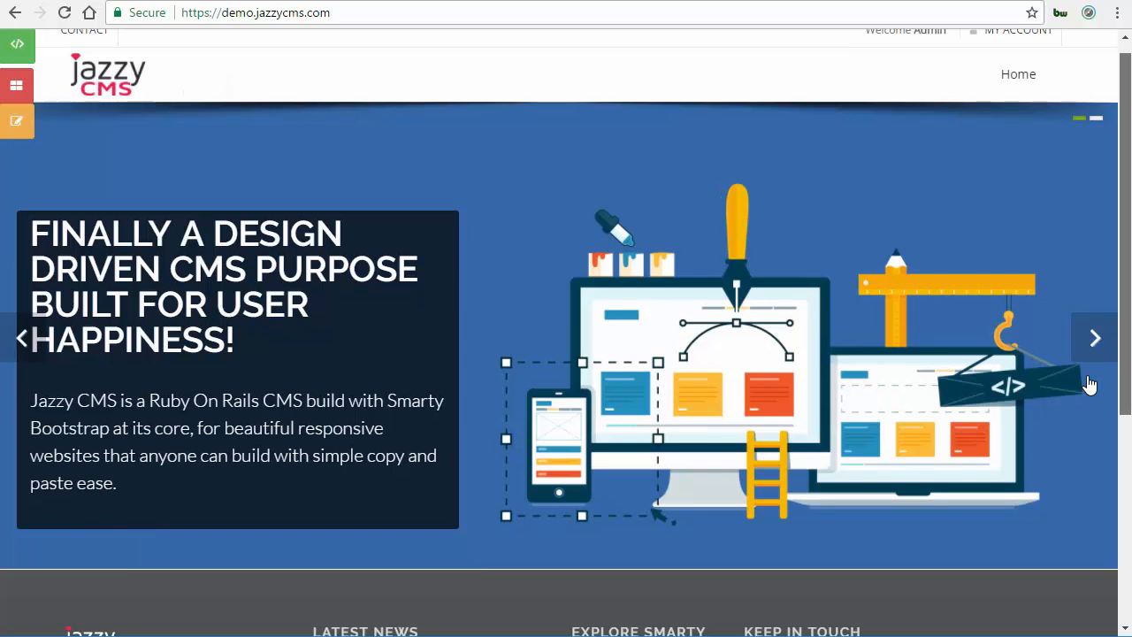
{"action": "scroll", "coordinate": [1091, 383], "scroll_direction": "up", "scroll_amount": 1}
{"action": "left_click", "coordinate": [1093, 380]}
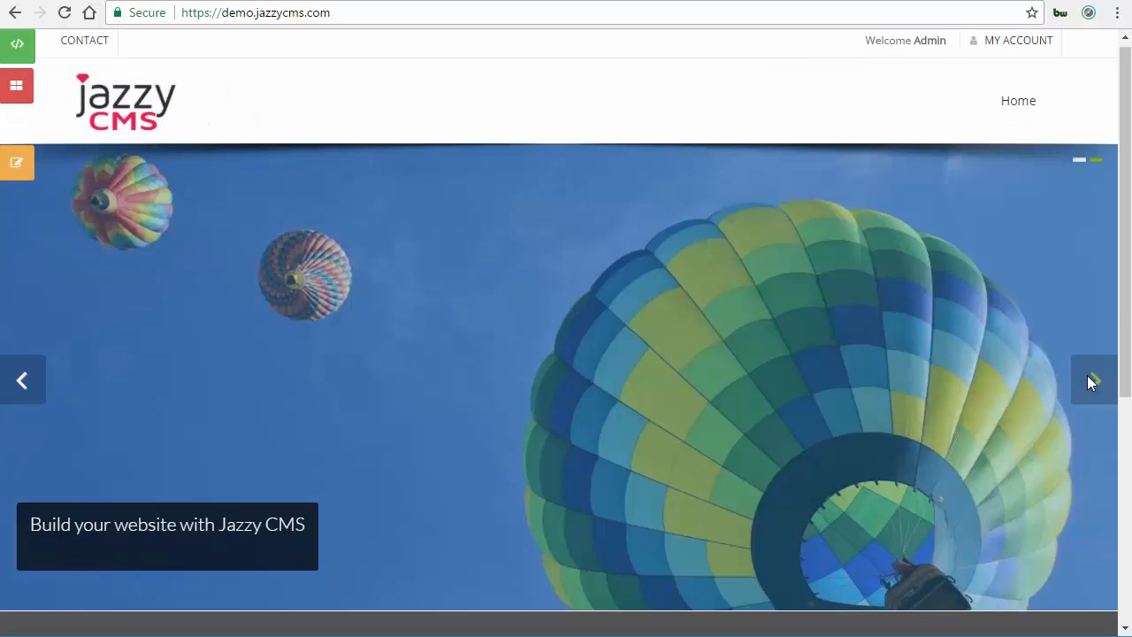
{"action": "left_click", "coordinate": [1092, 380]}
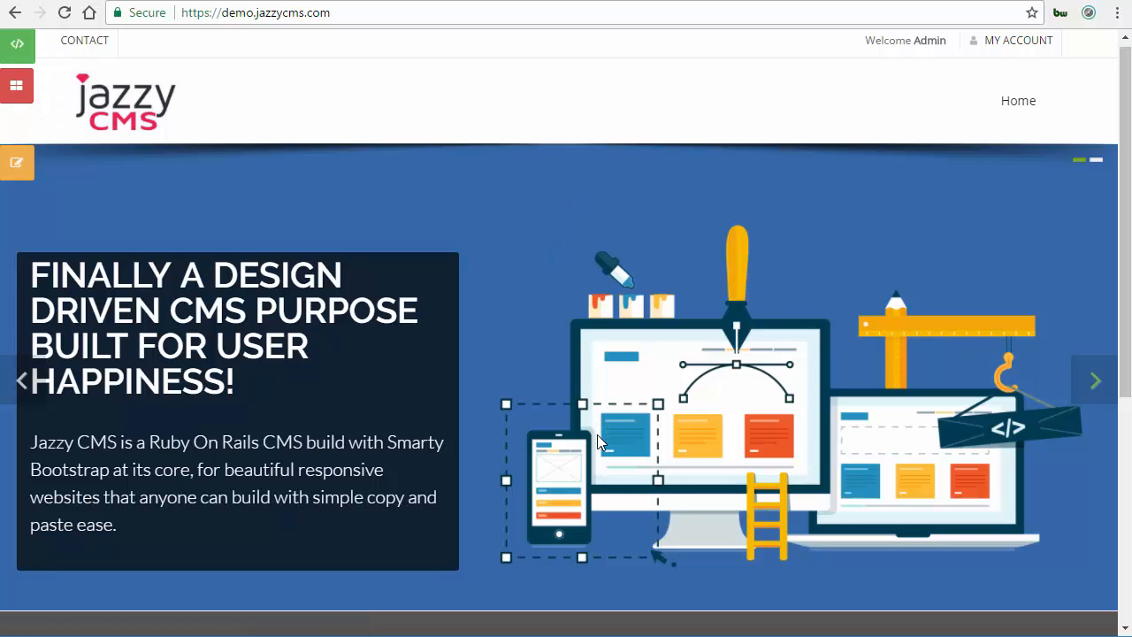
Inspect the first slide's list item and copy its id front-slider-1.
{"action": "right_click", "coordinate": [546, 242]}
{"action": "key", "text": "ctrl+shift+i"}
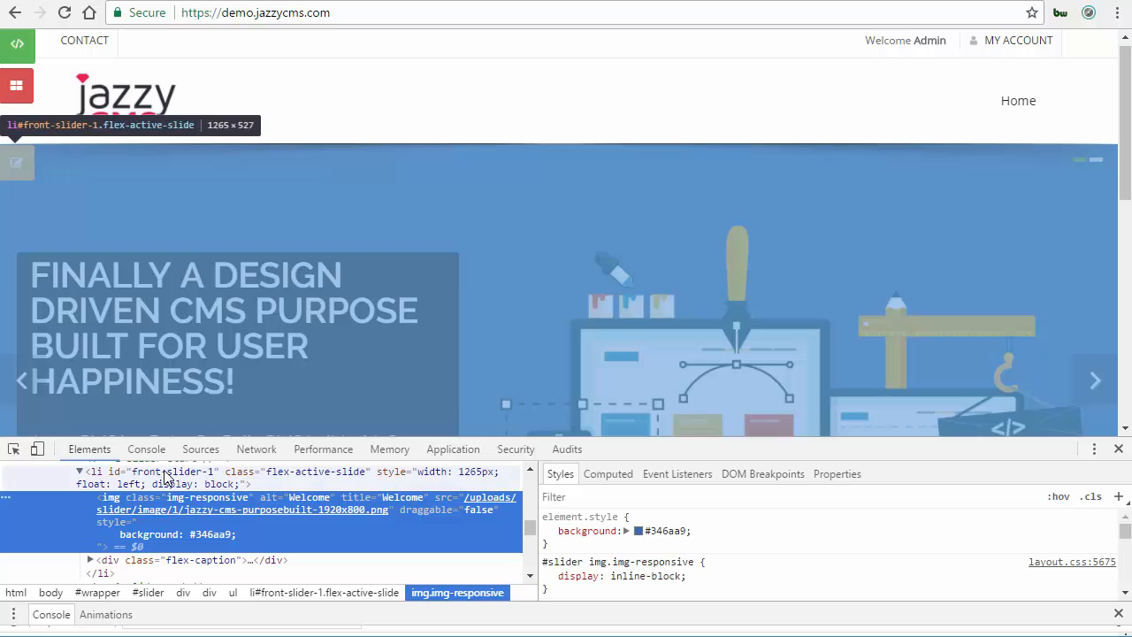
{"action": "left_click", "coordinate": [164, 476]}
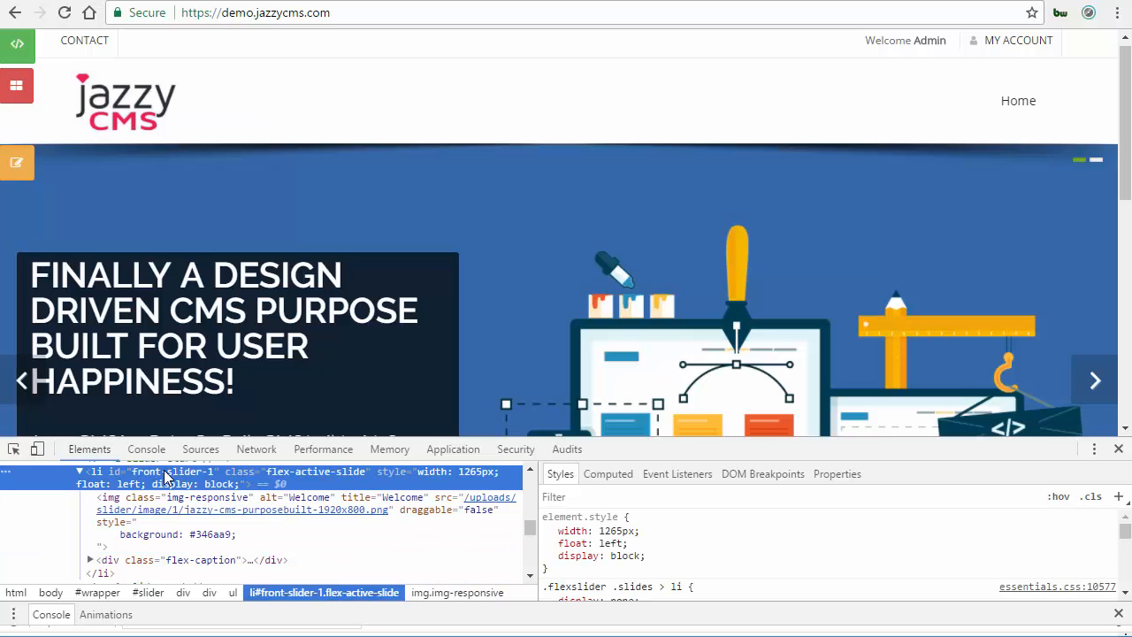
{"action": "double_click", "coordinate": [165, 476]}
{"action": "key", "text": "ctrl+c"}
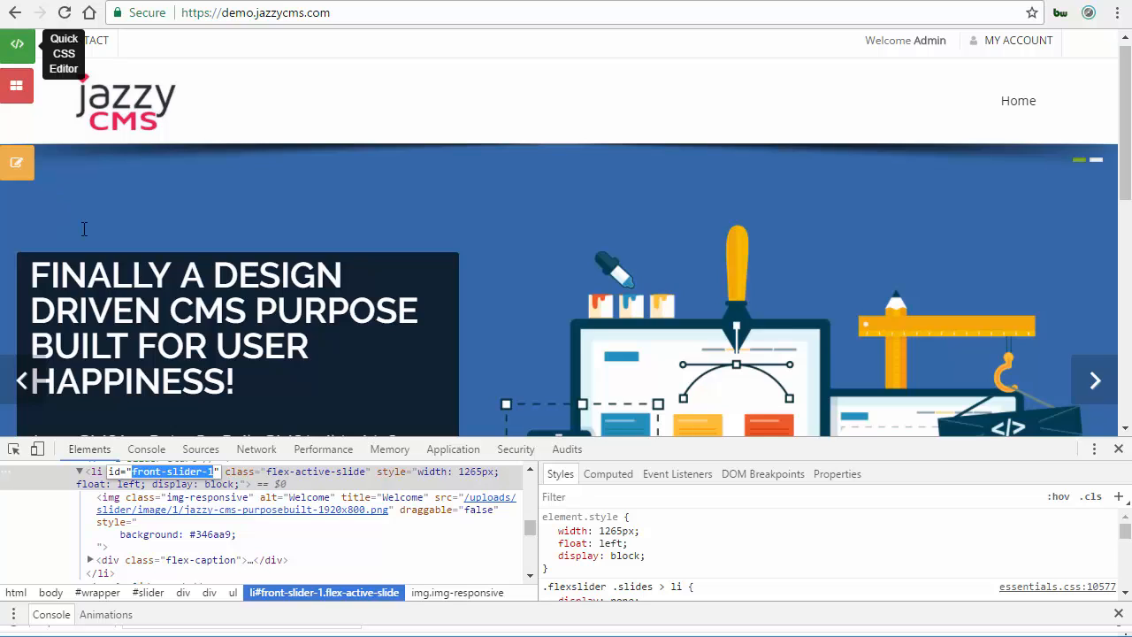
Open the Quick CSS Editor and start a rule #front-slider-1 img with background-color: #.
{"action": "left_click", "coordinate": [17, 44]}
{"action": "type", "text": "#"}
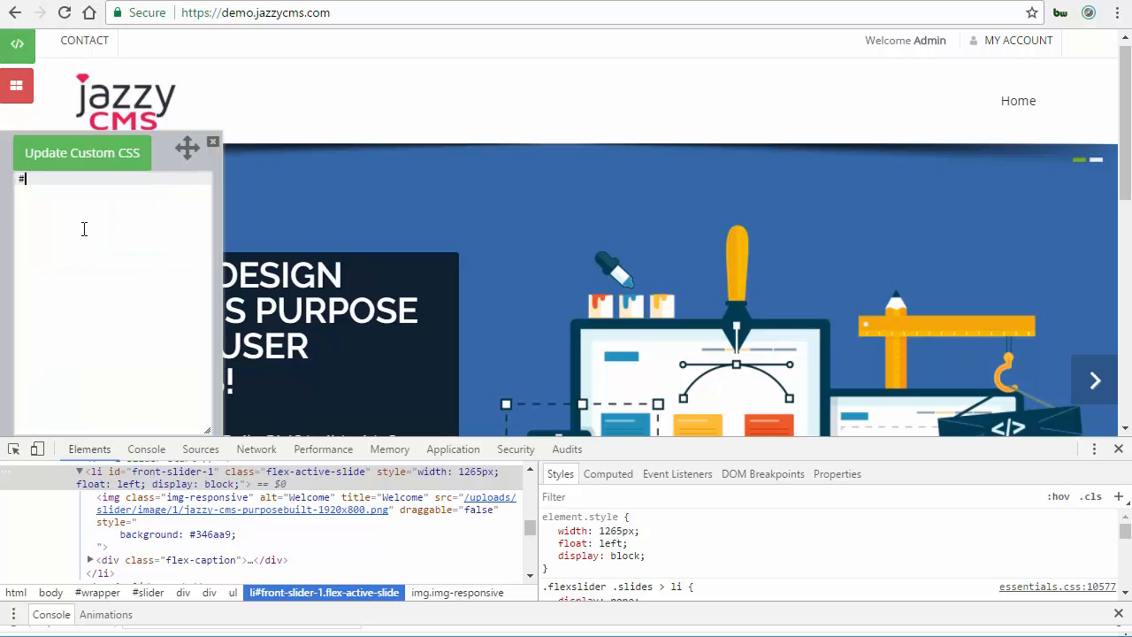
{"action": "type", "text": "front-slider-1 img {"}
{"action": "key", "text": "Return"}
{"action": "type", "text": "back"}
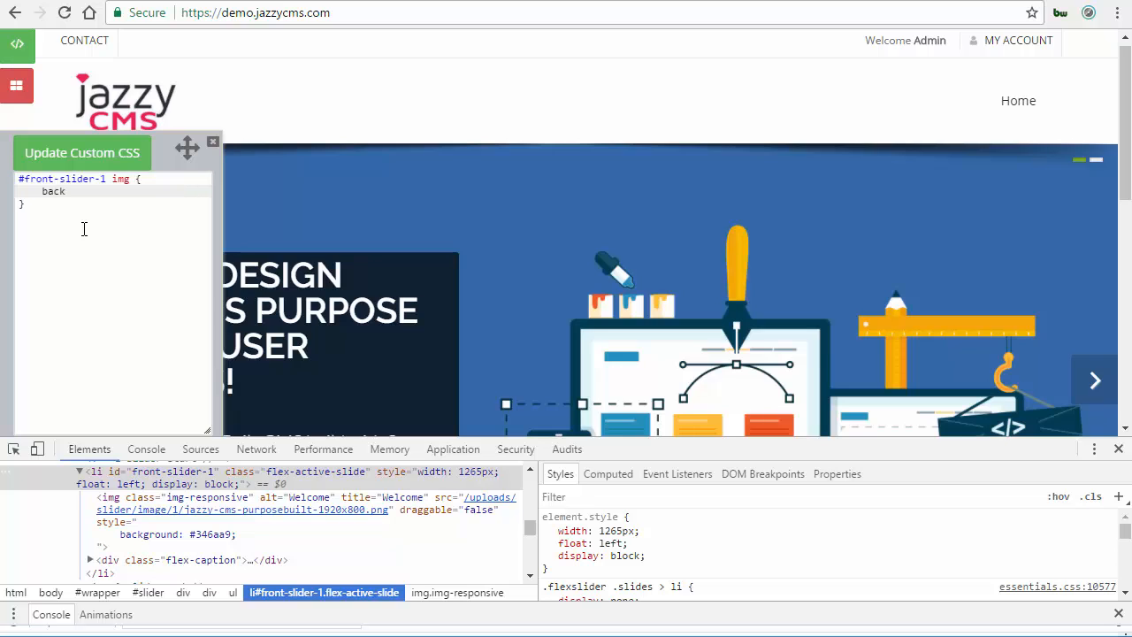
{"action": "type", "text": "ground-color: ;"}
{"action": "key", "text": "ctrl+v"}
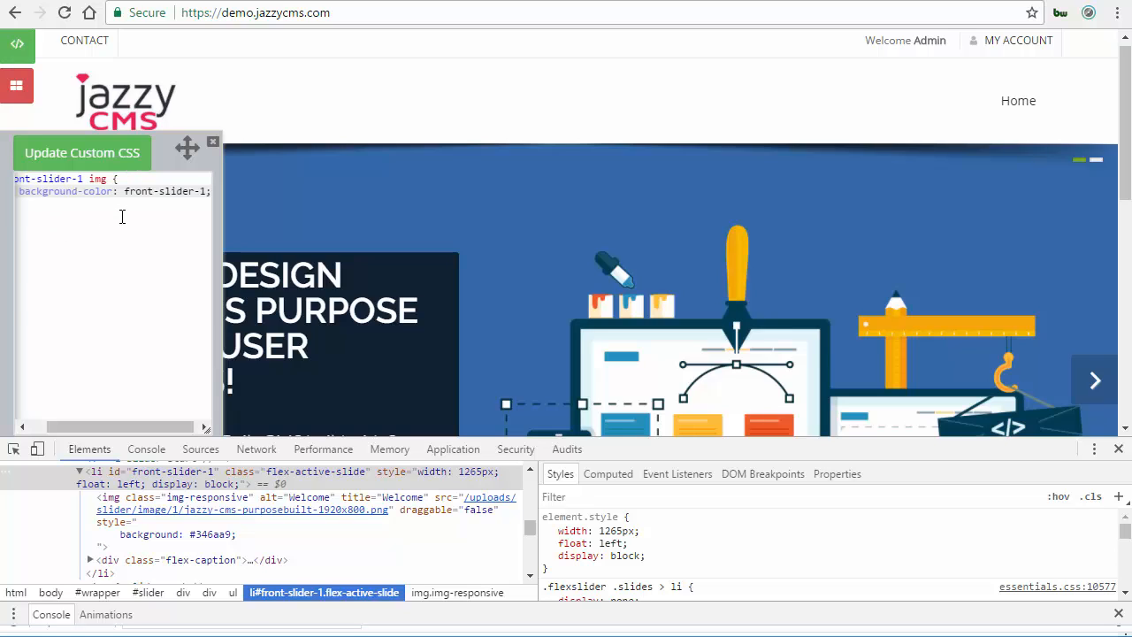
{"action": "key", "text": "BackSpace"}
{"action": "key", "text": "BackSpace"}
{"action": "key", "text": "BackSpace"}
{"action": "key", "text": "BackSpace"}
{"action": "key", "text": "BackSpace"}
{"action": "key", "text": "BackSpace"}
{"action": "key", "text": "BackSpace"}
{"action": "key", "text": "BackSpace"}
{"action": "key", "text": "BackSpace"}
{"action": "key", "text": "BackSpace"}
{"action": "key", "text": "BackSpace"}
{"action": "key", "text": "BackSpace"}
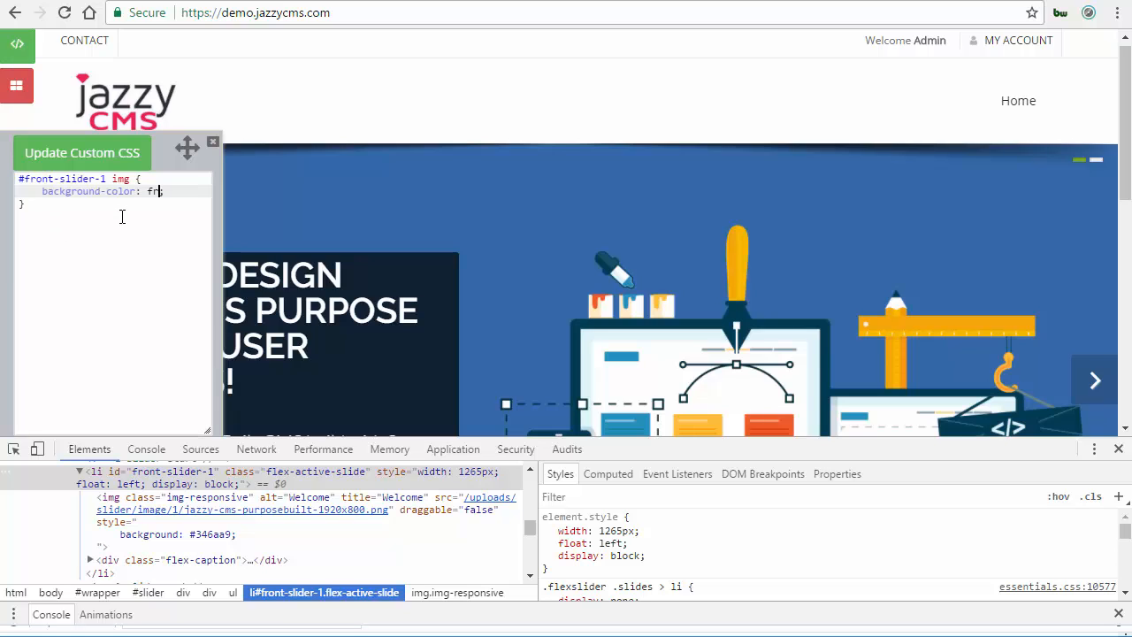
{"action": "key", "text": "BackSpace"}
{"action": "key", "text": "BackSpace"}
{"action": "type", "text": "#"}
Complete the #front-slider-1 img rule with background-color #346aa9, update the custom CSS, and close developer tools.
{"action": "left_click", "coordinate": [379, 541]}
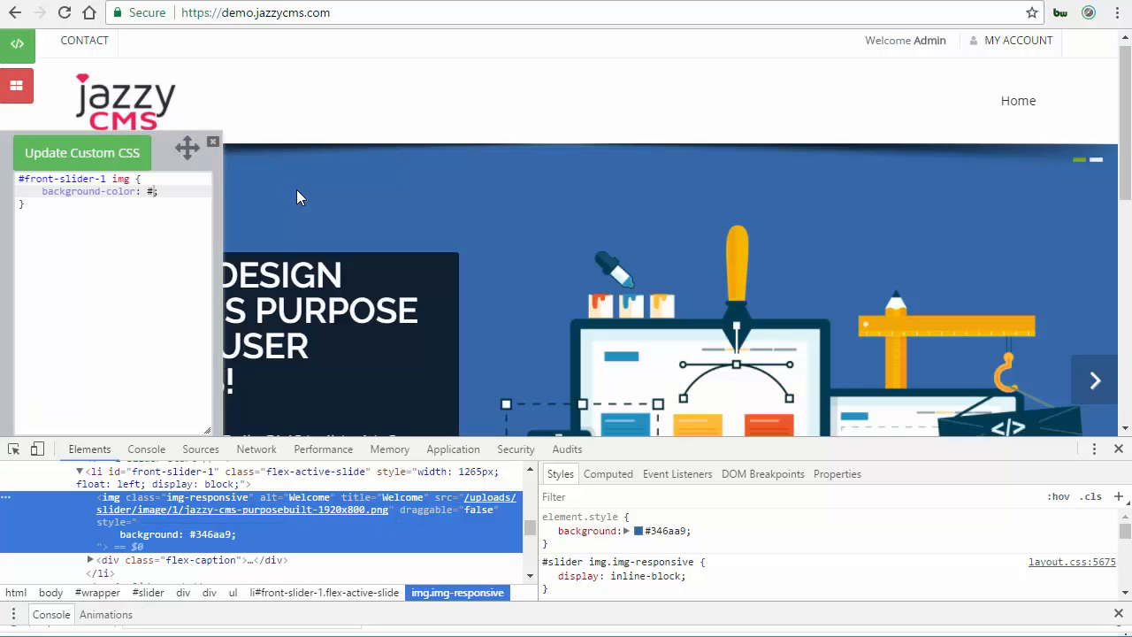
{"action": "left_click", "coordinate": [297, 189]}
{"action": "type", "text": "346aa9"}
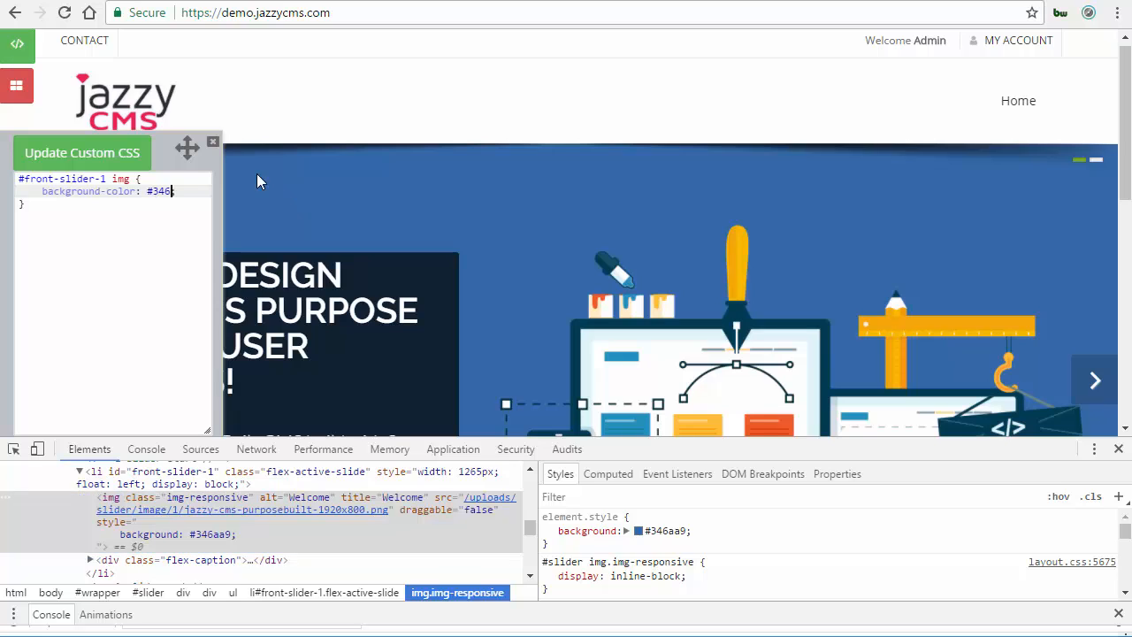
{"action": "left_click", "coordinate": [88, 162]}
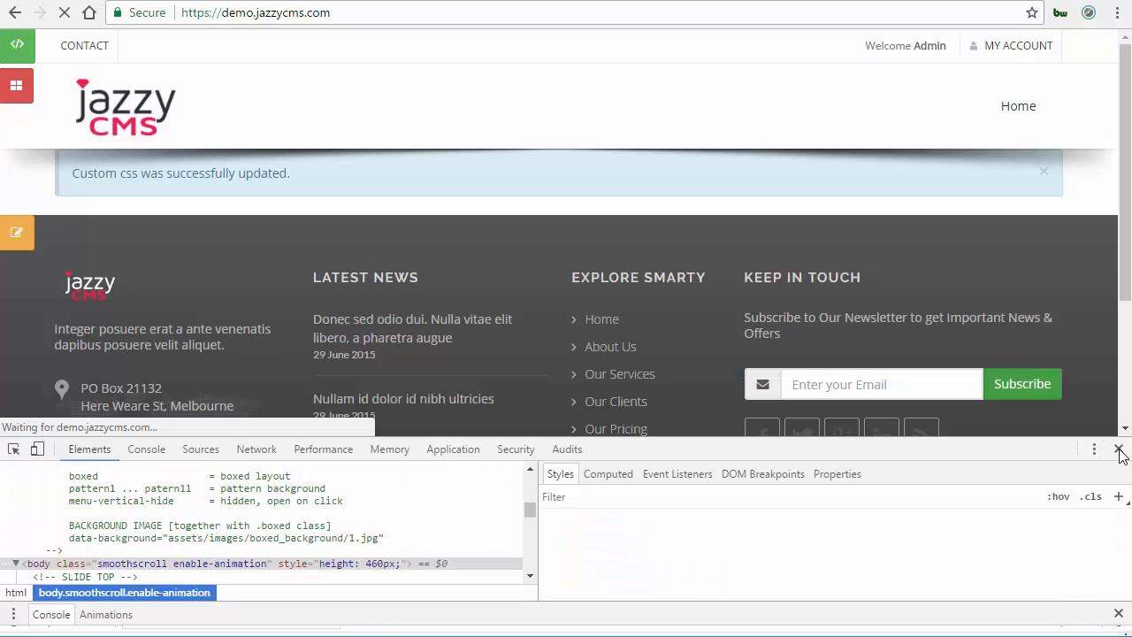
{"action": "key", "text": "F12"}
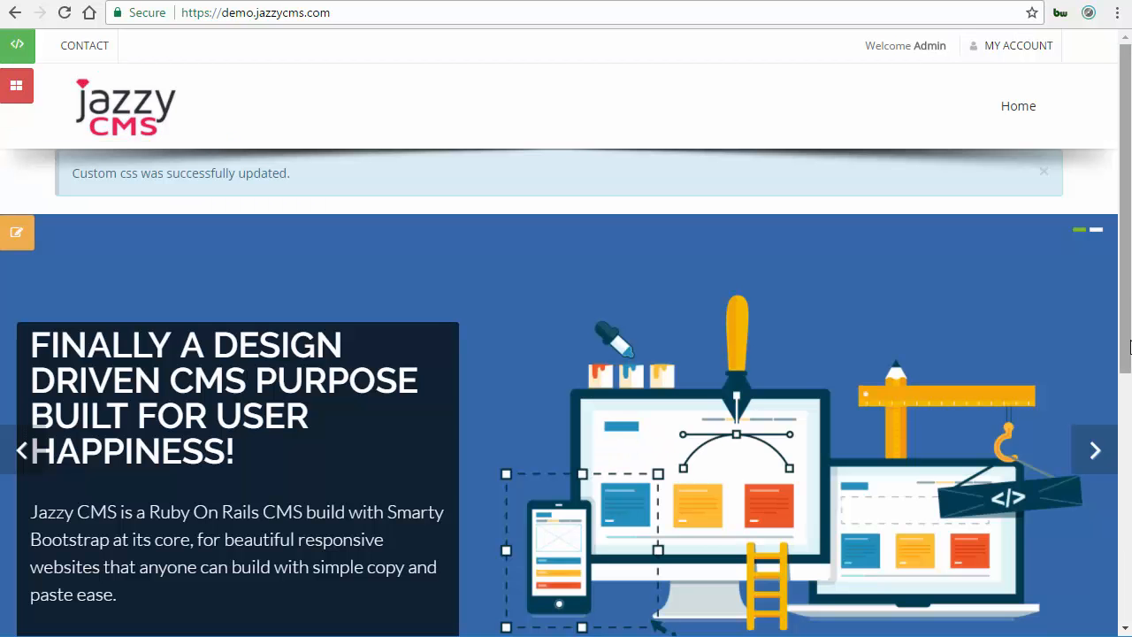
Browse the homepage slides to check the first slide's new background.
{"action": "scroll", "coordinate": [222, 107], "scroll_direction": "down", "scroll_amount": 2}
{"action": "scroll", "coordinate": [132, 115], "scroll_direction": "up", "scroll_amount": 2}
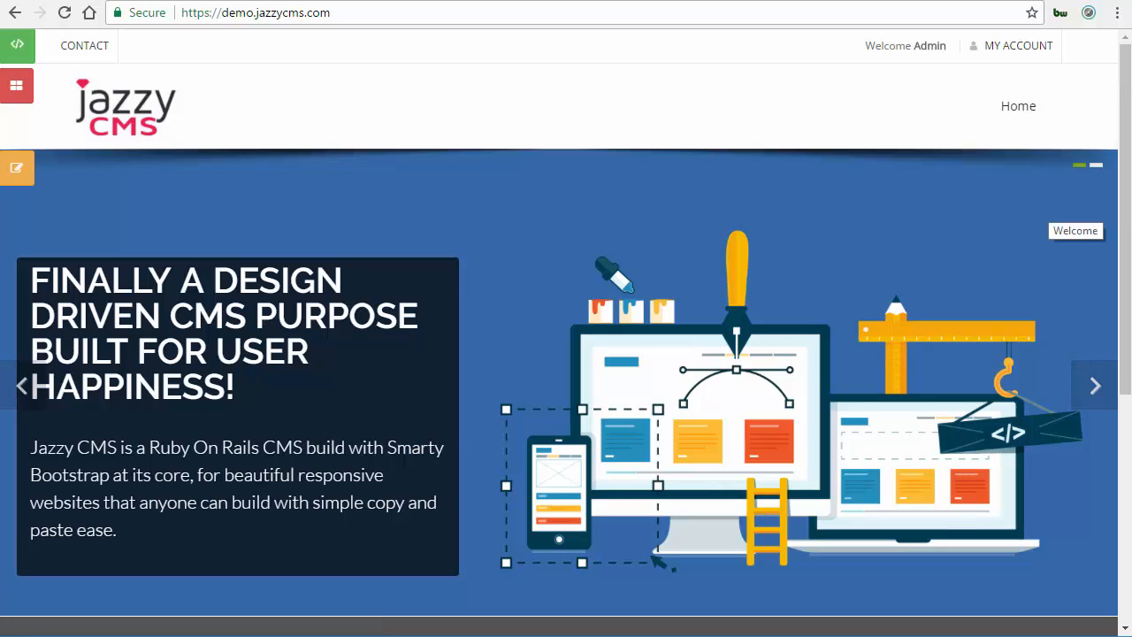
{"action": "scroll", "coordinate": [1097, 320], "scroll_direction": "down", "scroll_amount": 1}
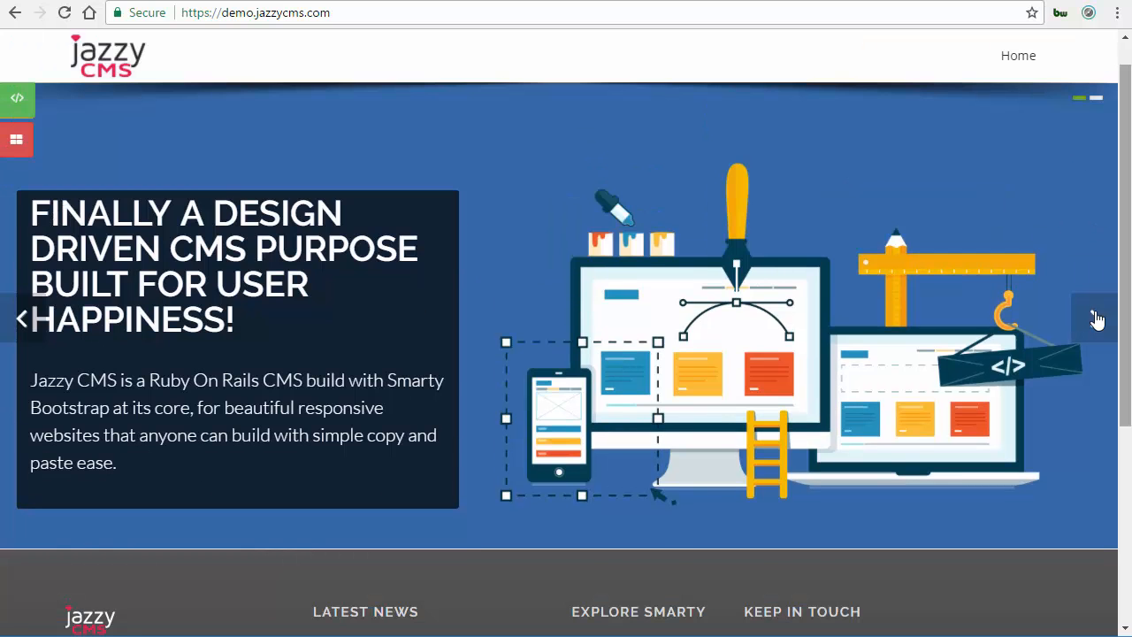
{"action": "left_click", "coordinate": [1095, 318]}
{"action": "left_click", "coordinate": [1095, 311]}
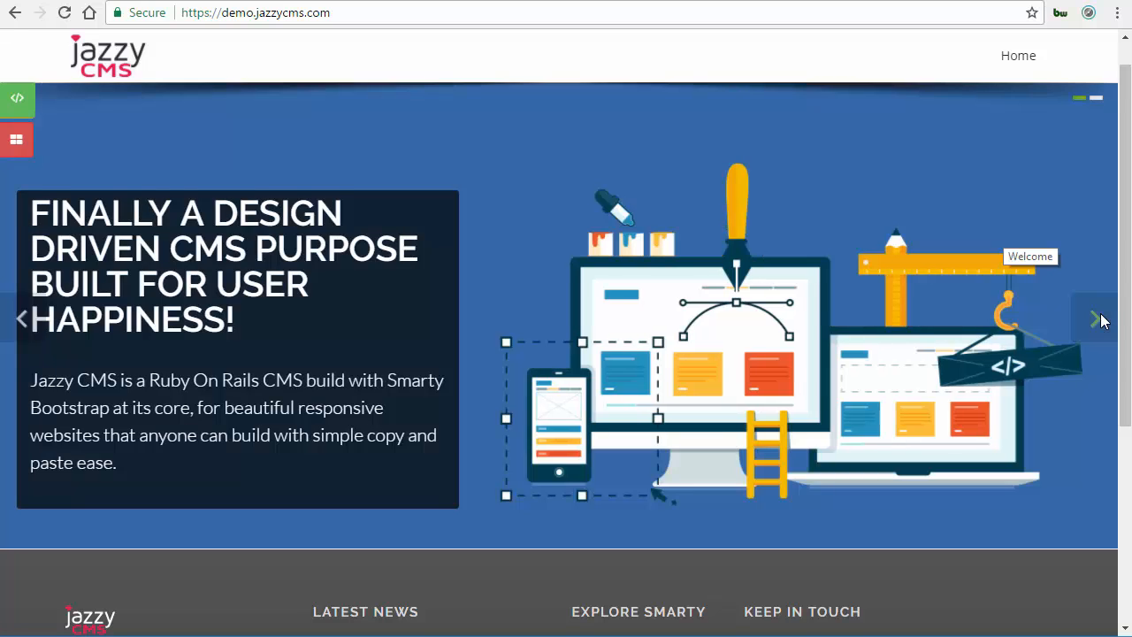
{"action": "left_click", "coordinate": [1101, 321]}
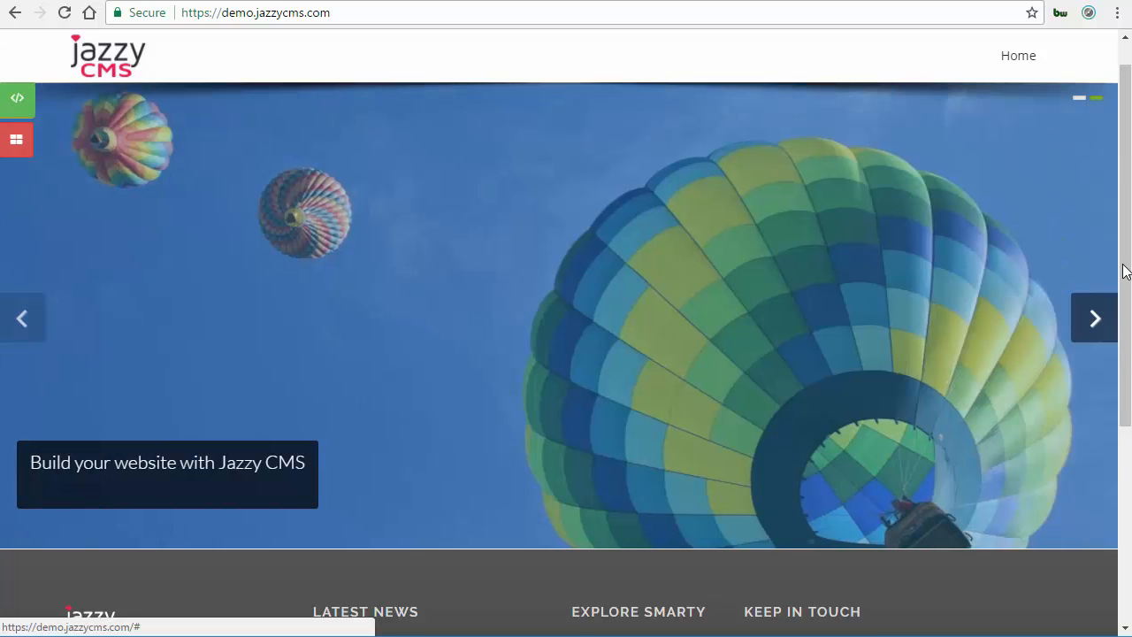
{"action": "left_click_drag", "start_coordinate": [1123, 313], "coordinate": [799, 260]}
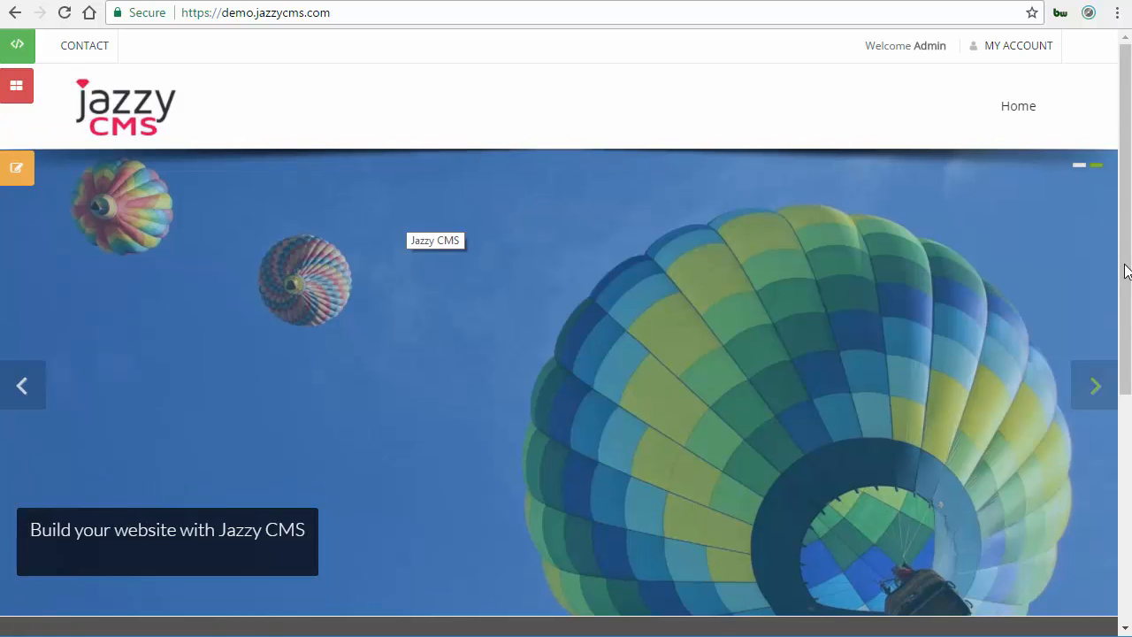
{"action": "scroll", "coordinate": [1121, 300], "scroll_direction": "down", "scroll_amount": 2}
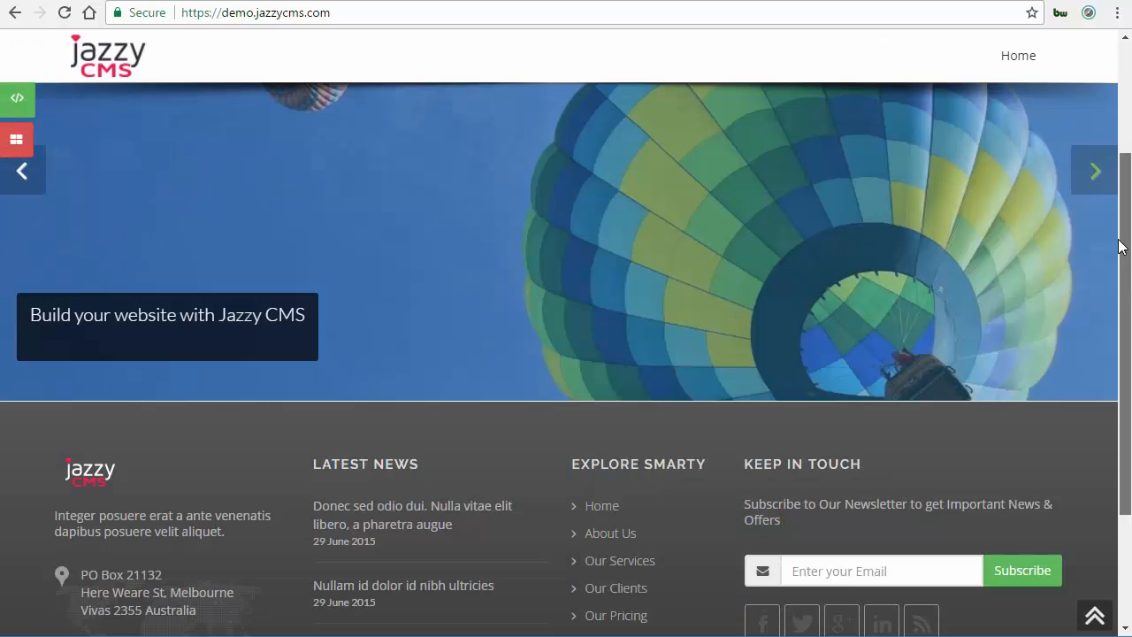
{"action": "scroll", "coordinate": [1118, 305], "scroll_direction": "up", "scroll_amount": 2}
{"action": "scroll", "coordinate": [623, 343], "scroll_direction": "down", "scroll_amount": 1}
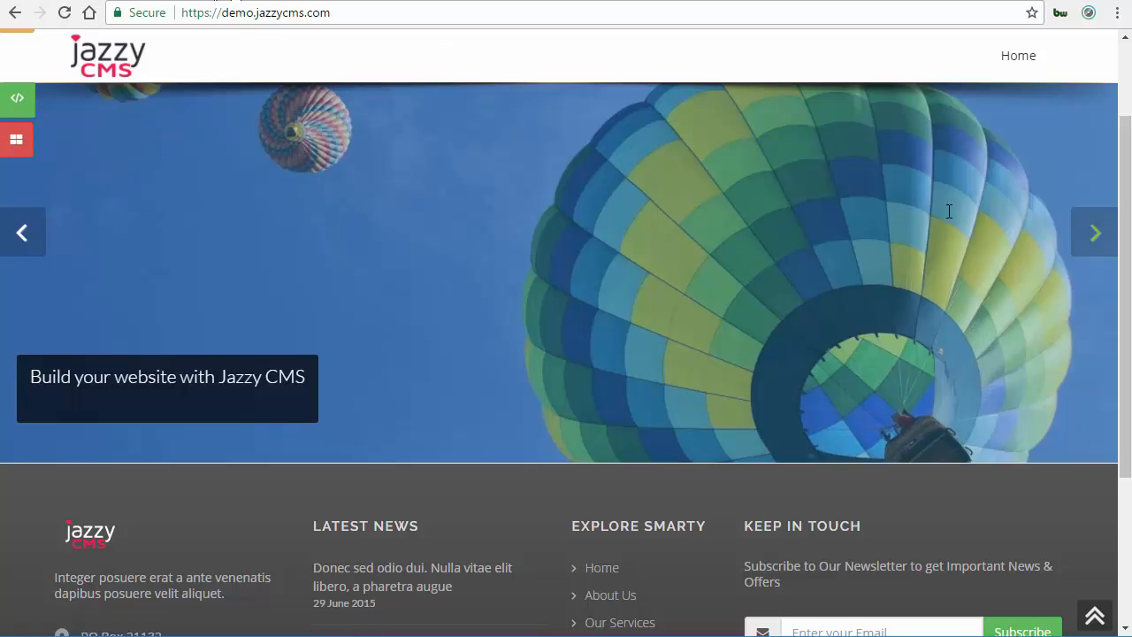
Open front page section 1 for editing from the admin and name it Welcome FP msg.
{"action": "left_click", "coordinate": [973, 132]}
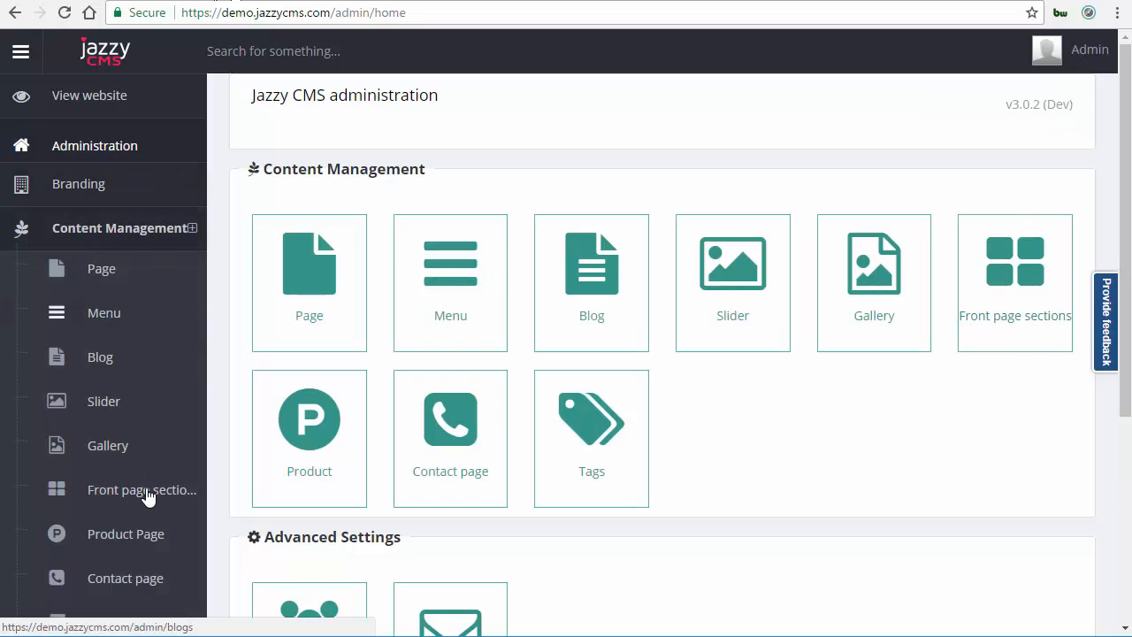
{"action": "left_click", "coordinate": [997, 264]}
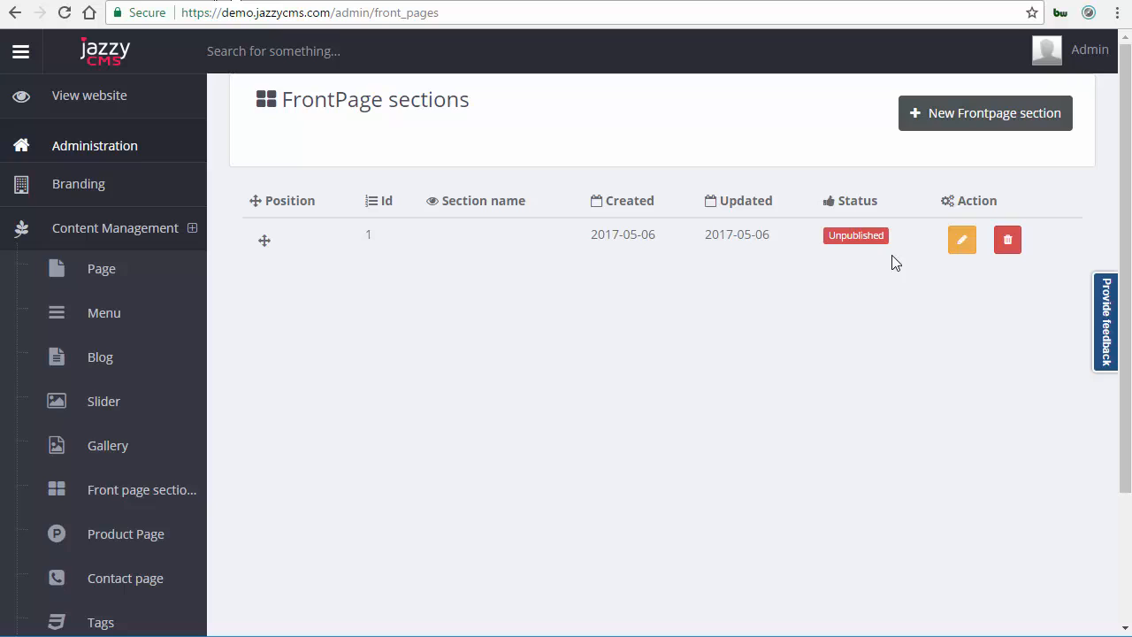
{"action": "left_click", "coordinate": [963, 241]}
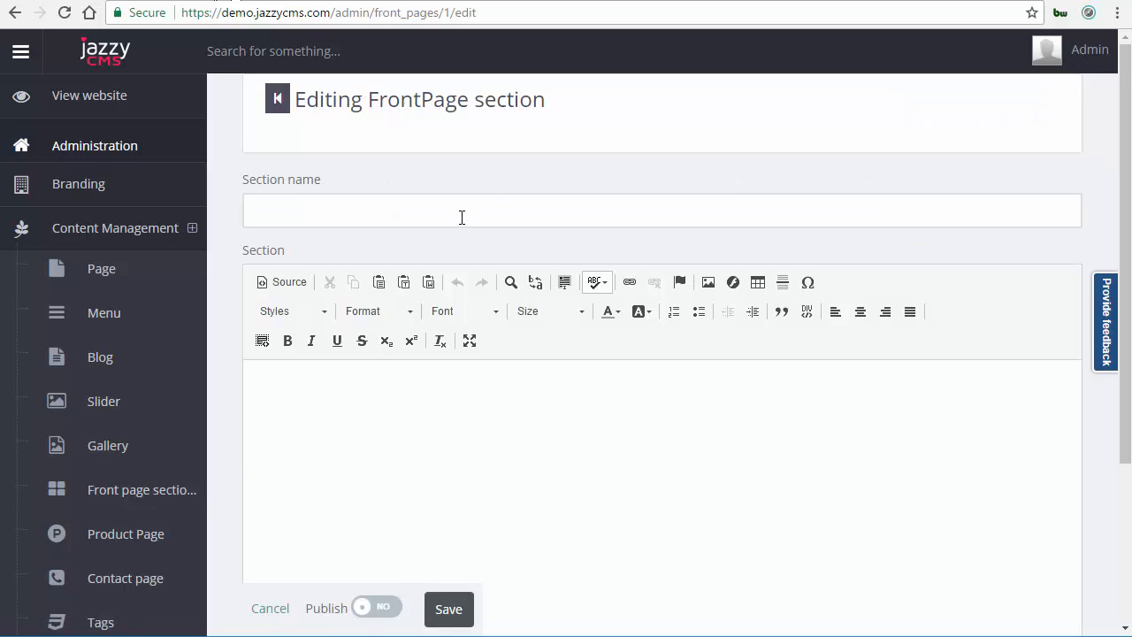
{"action": "left_click", "coordinate": [462, 217]}
{"action": "type", "text": "We"}
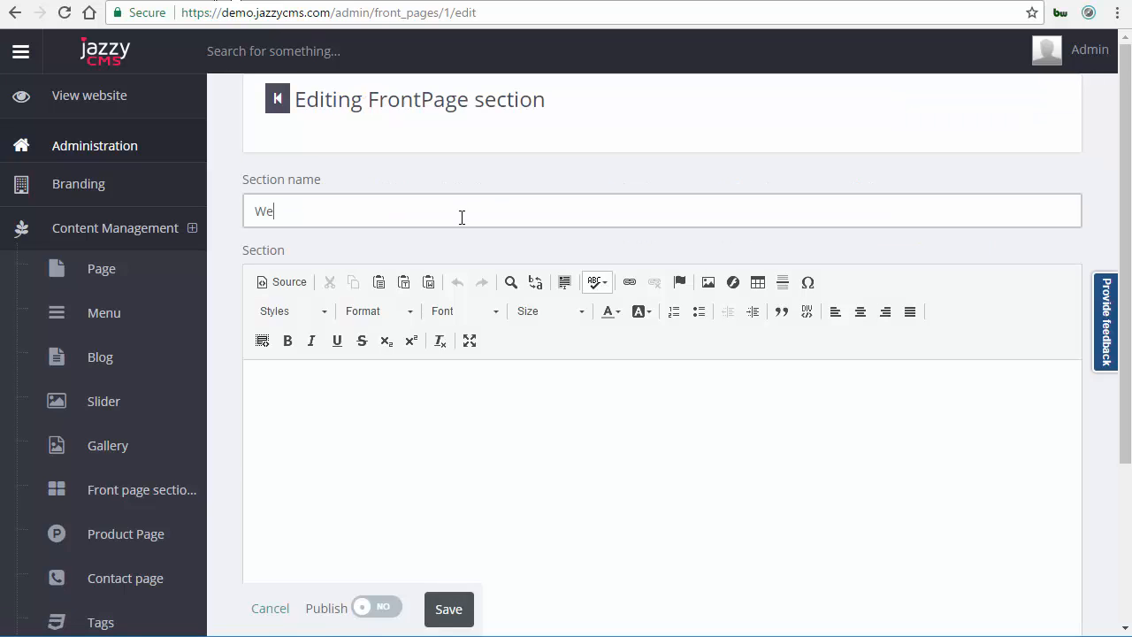
{"action": "type", "text": "c"}
{"action": "key", "text": "BackSpace"}
{"action": "type", "text": "lcome FP msg"}
{"action": "key", "text": "Tab"}
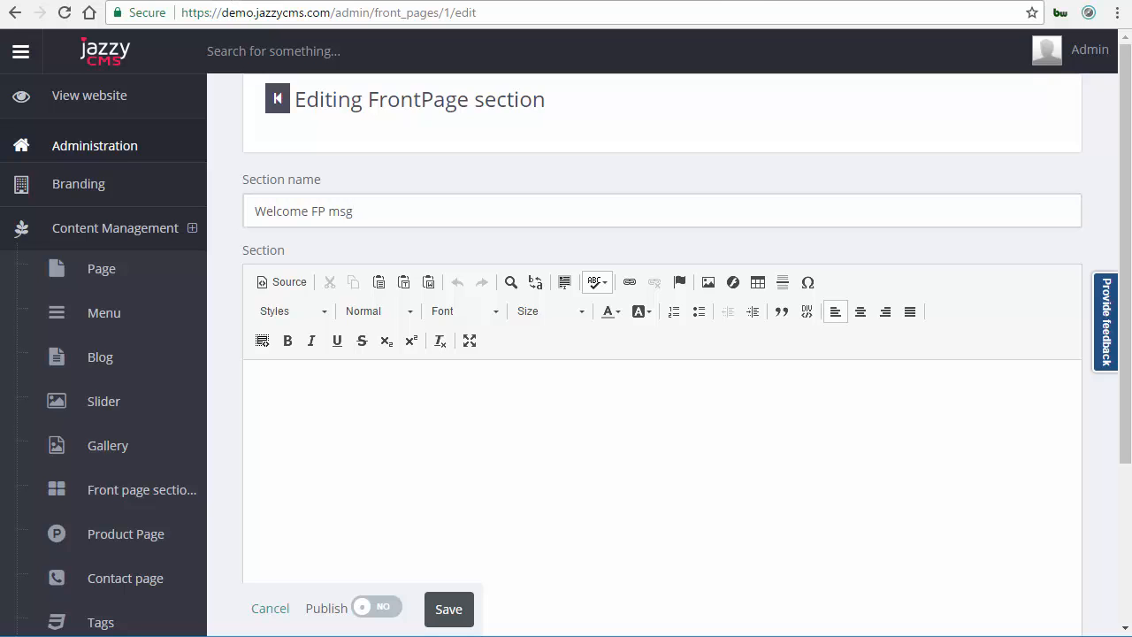
In the Smarty template tab, open the Welcome section as HTML in the inspector and select all of it.
{"action": "left_click", "coordinate": [591, 0]}
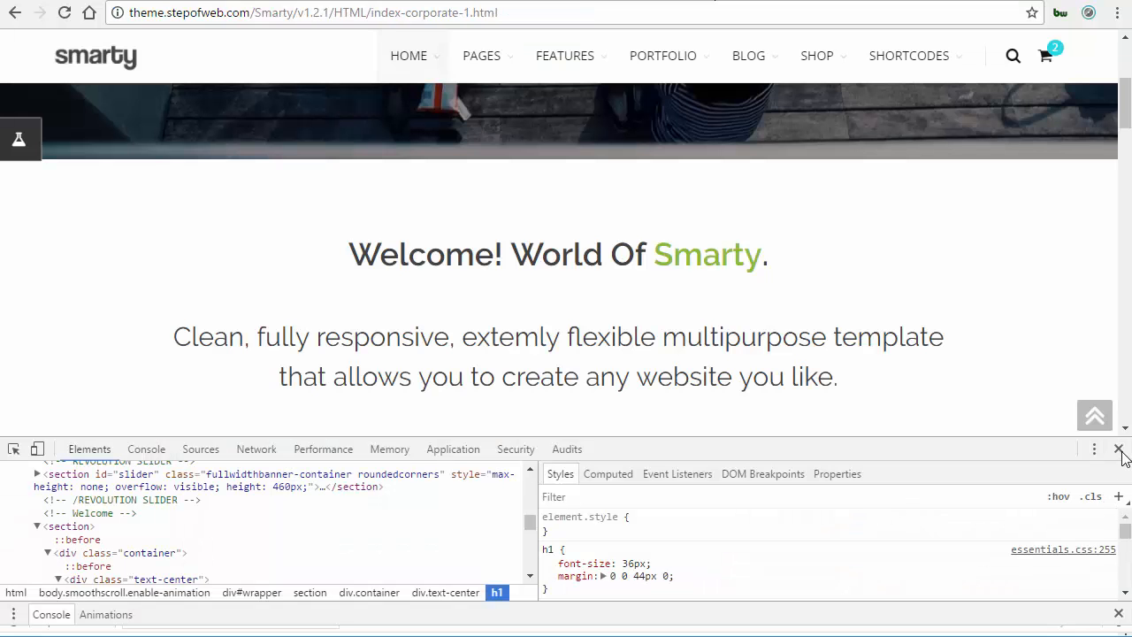
{"action": "key", "text": "F12"}
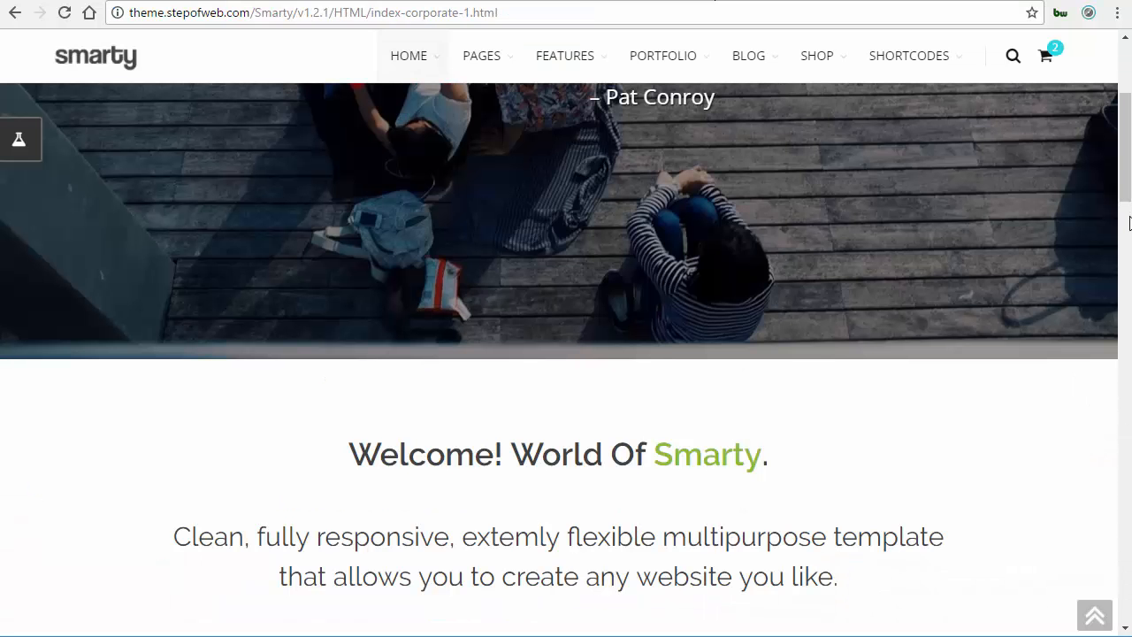
{"action": "scroll", "coordinate": [589, 184], "scroll_direction": "down", "scroll_amount": 2}
{"action": "scroll", "coordinate": [604, 203], "scroll_direction": "down", "scroll_amount": 1}
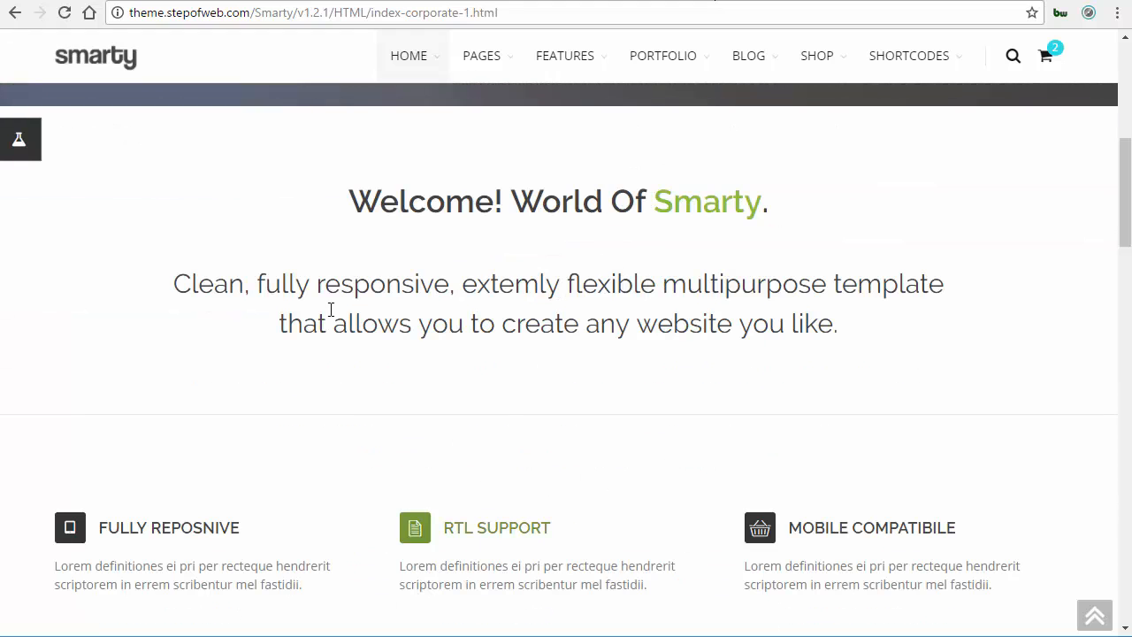
{"action": "right_click", "coordinate": [217, 503]}
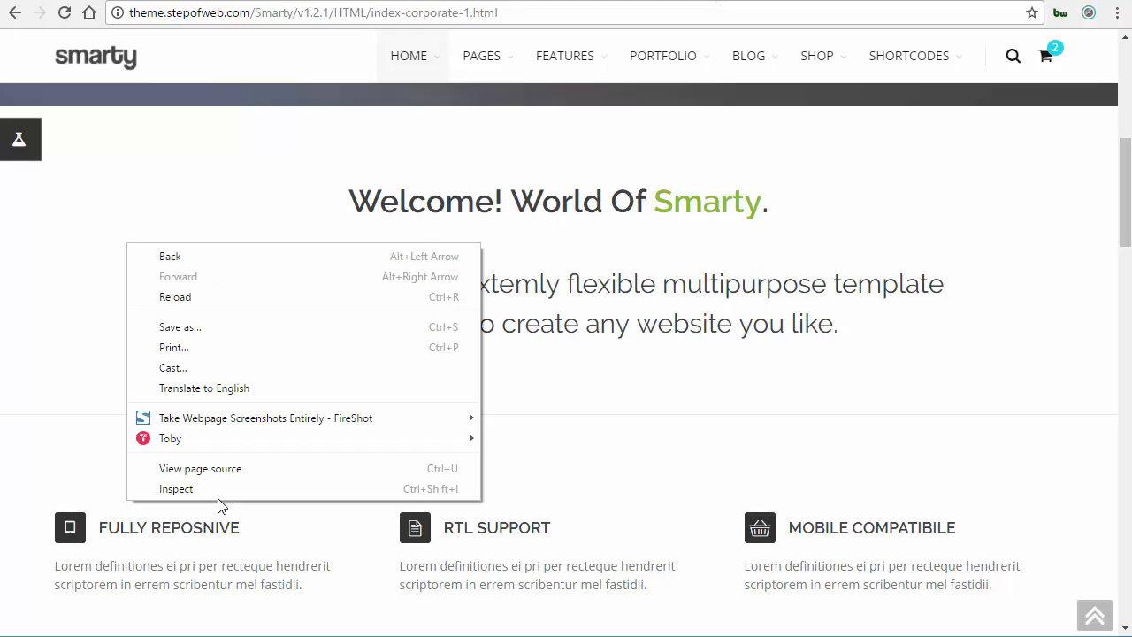
{"action": "left_click", "coordinate": [215, 491]}
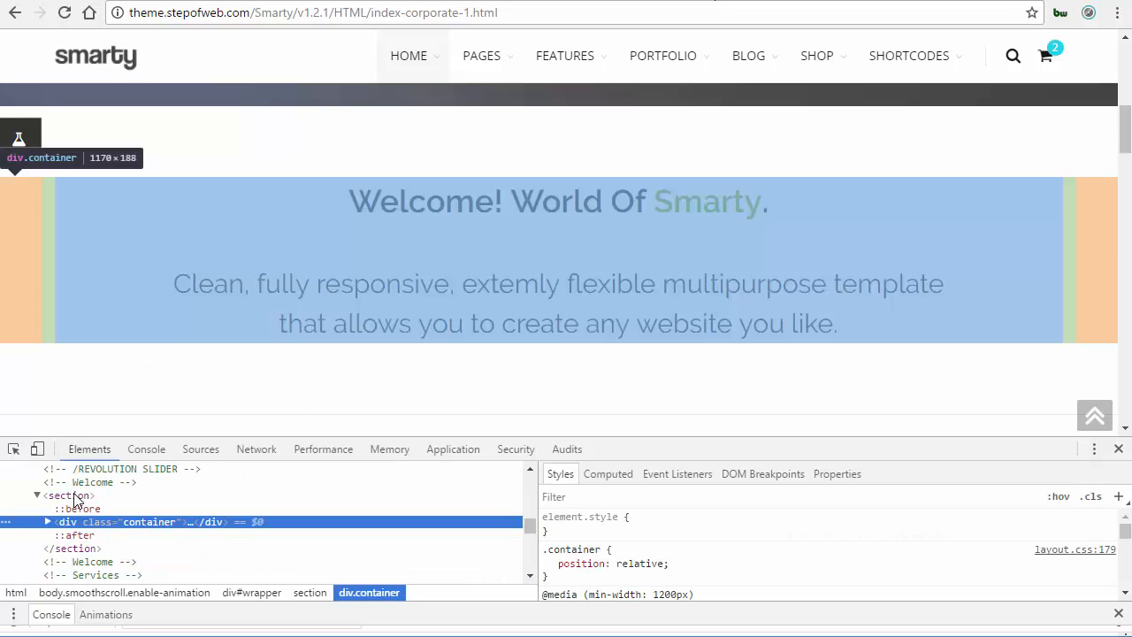
{"action": "left_click", "coordinate": [81, 497]}
{"action": "right_click", "coordinate": [81, 495]}
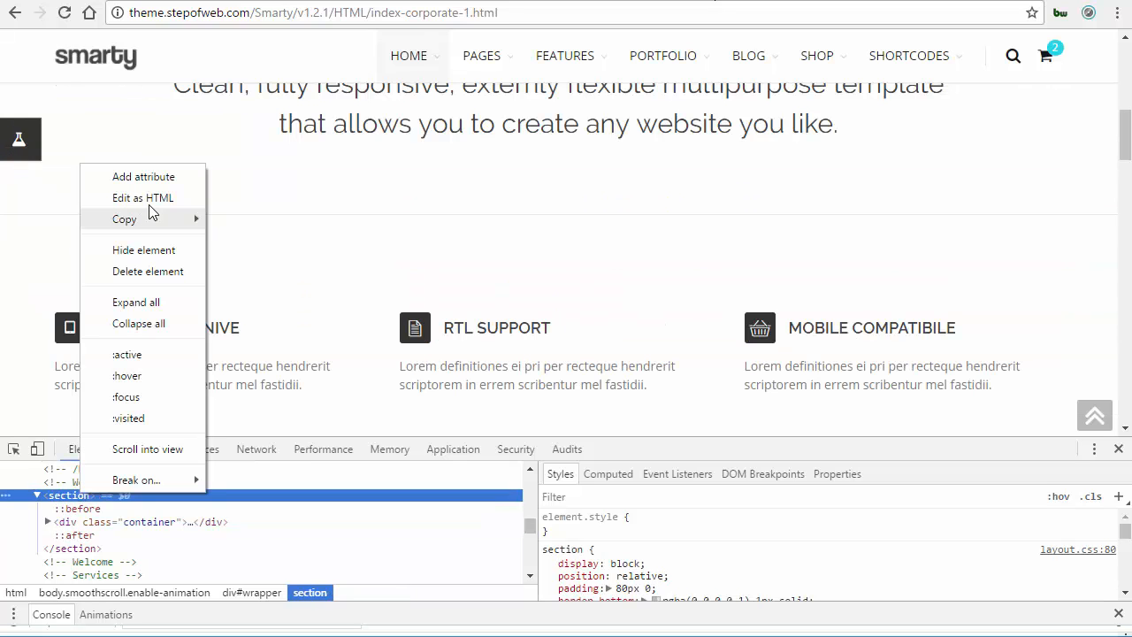
{"action": "left_click", "coordinate": [151, 204]}
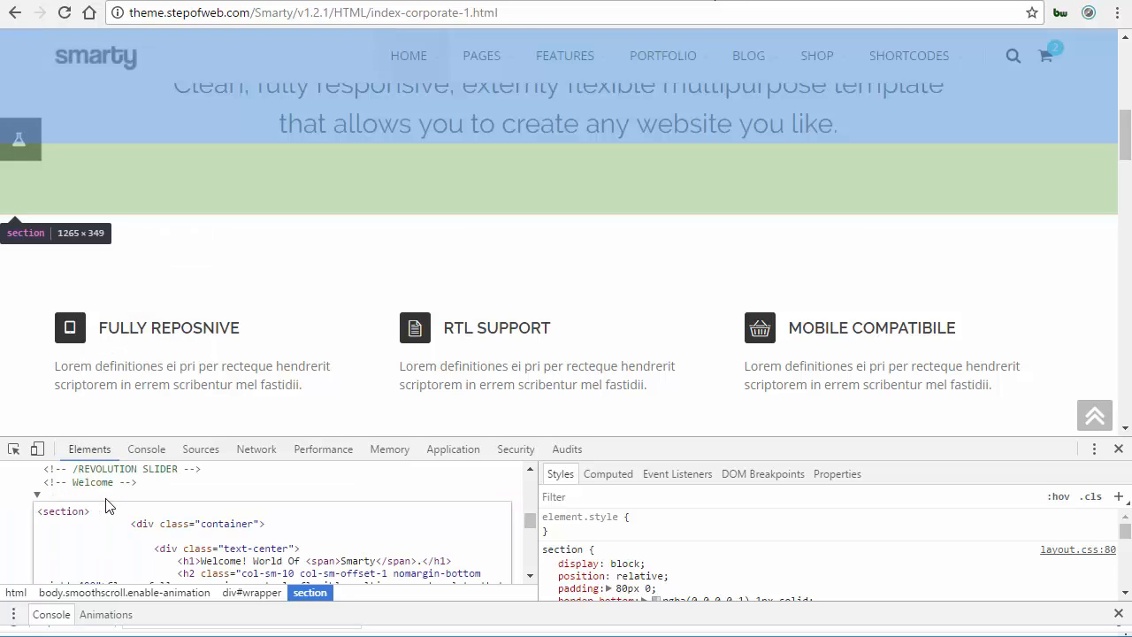
{"action": "key", "text": "ctrl+a"}
{"action": "key", "text": "ctrl+c"}
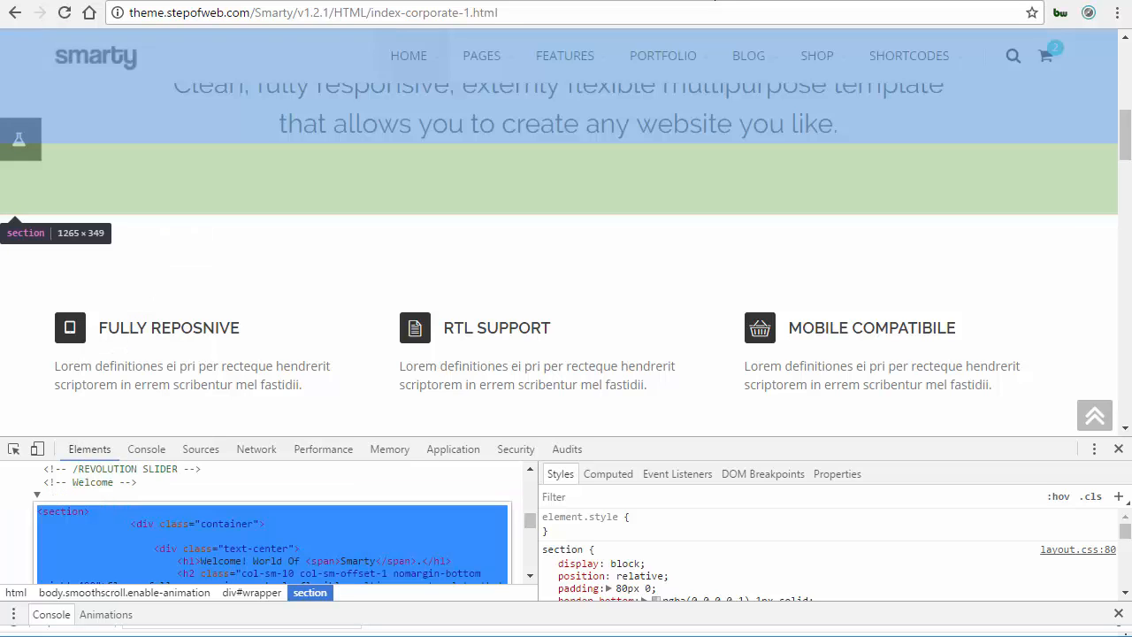
Paste the copied Welcome section HTML into the section's source view and switch it to published.
{"action": "key", "text": "ctrl+Tab"}
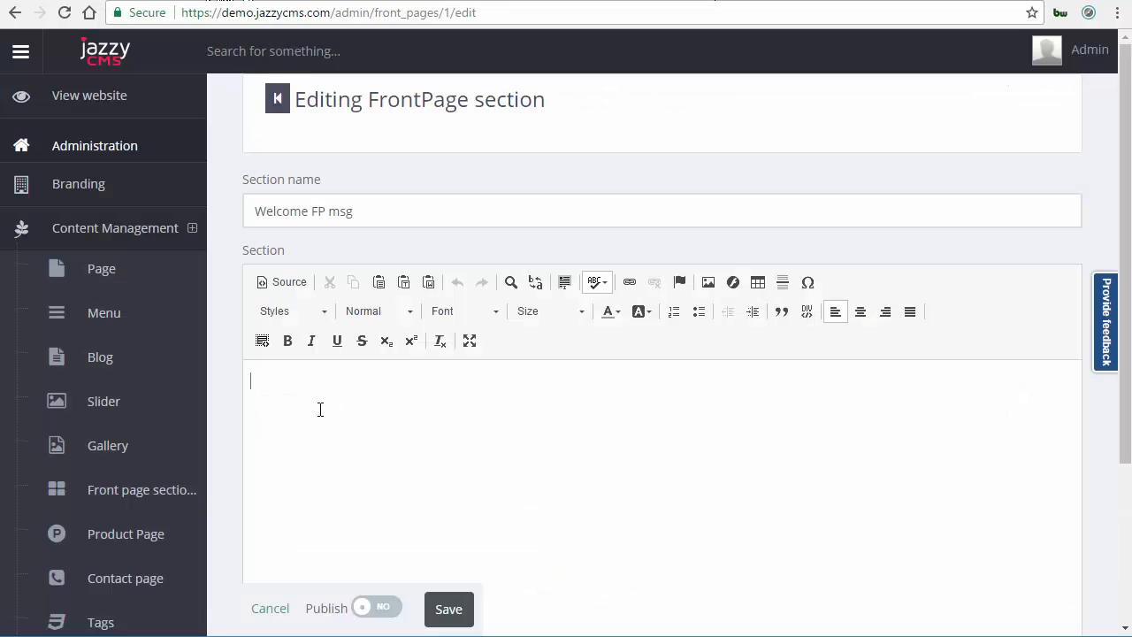
{"action": "left_click", "coordinate": [290, 290]}
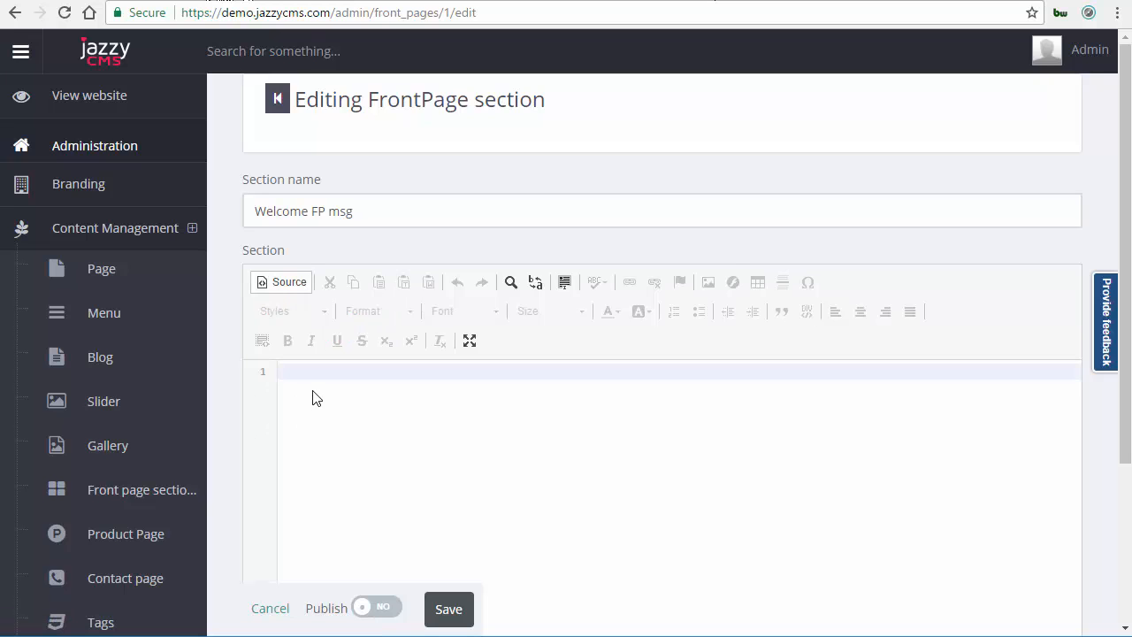
{"action": "key", "text": "ctrl+v"}
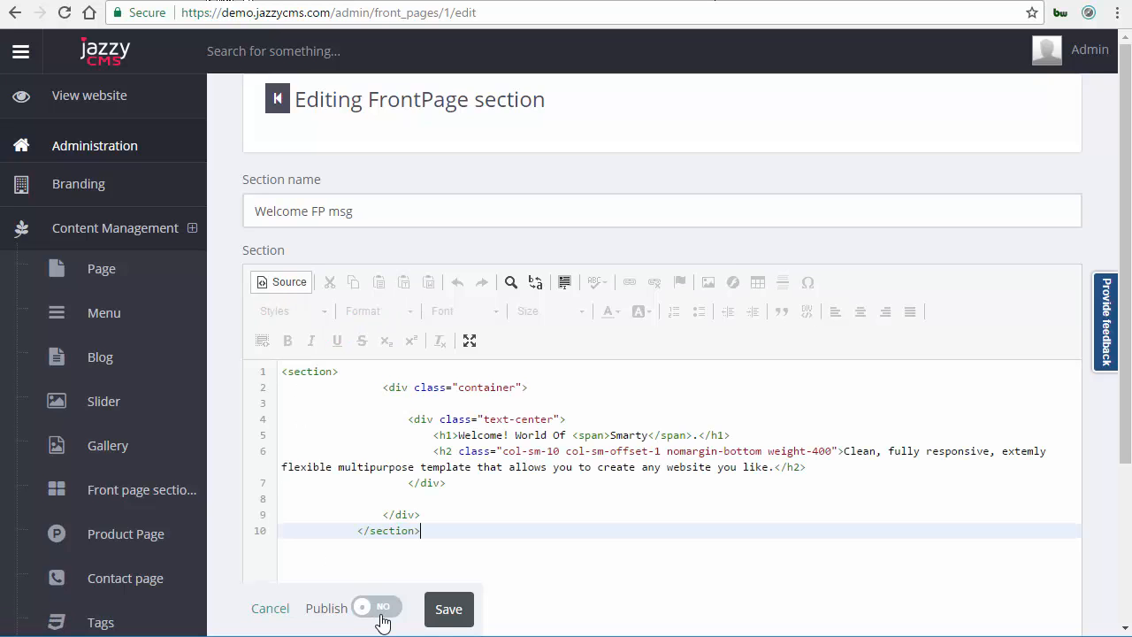
{"action": "left_click", "coordinate": [449, 610]}
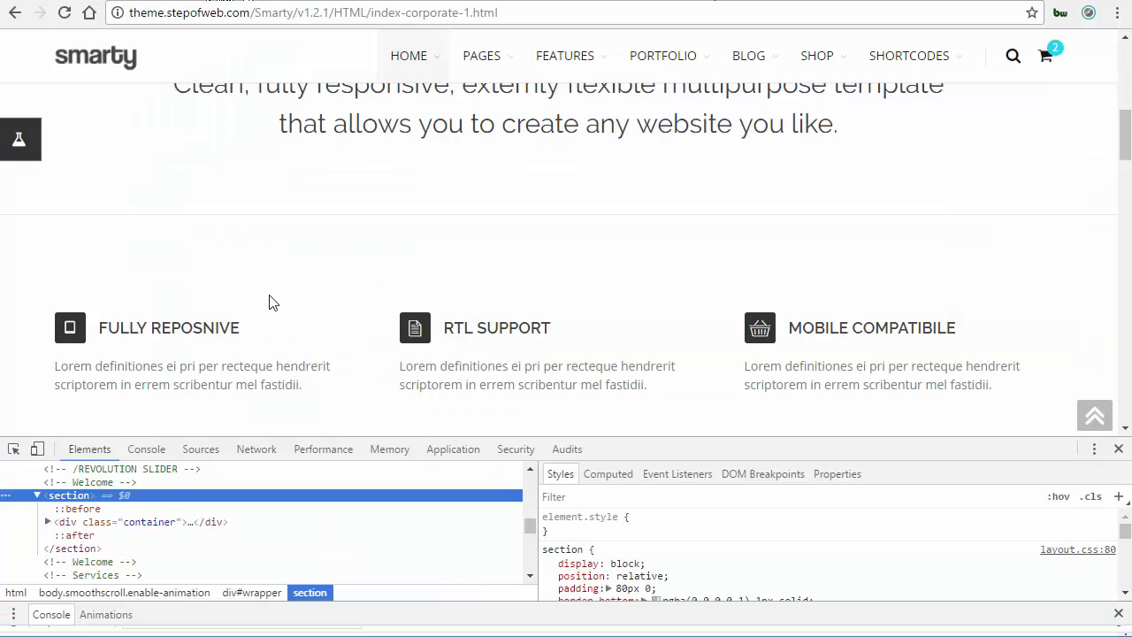
Open the Smarty features section as HTML in the inspector and select all of its markup.
{"action": "right_click", "coordinate": [225, 535]}
{"action": "left_click", "coordinate": [224, 531]}
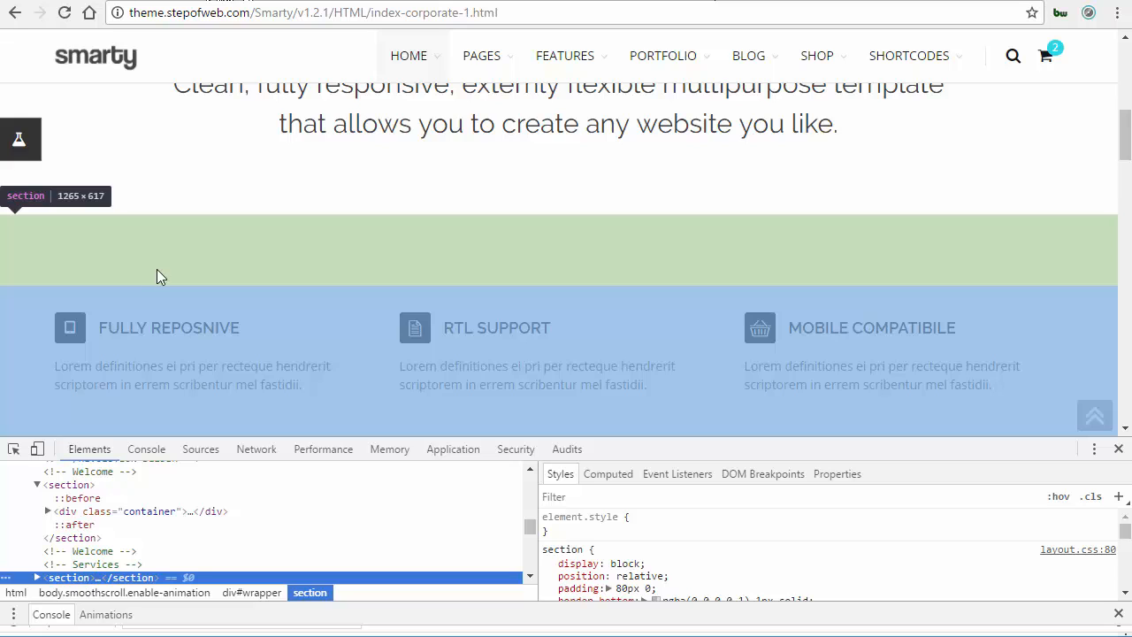
{"action": "key", "text": "shift+F10"}
{"action": "key", "text": "Escape"}
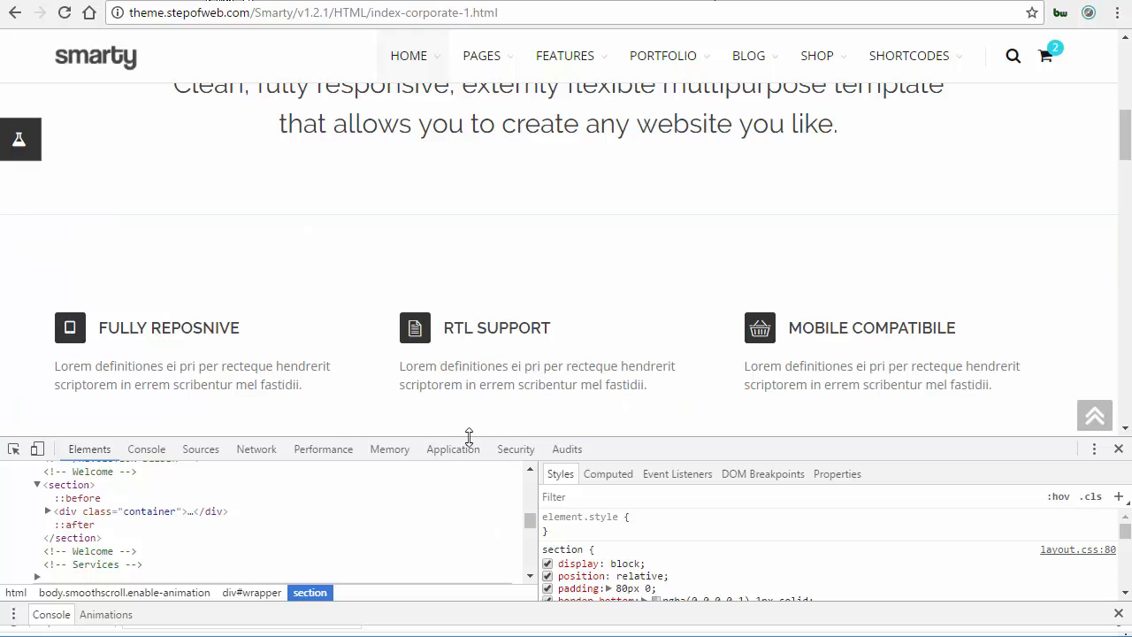
{"action": "mouse_move", "coordinate": [474, 284]}
{"action": "left_mouse_down"}
{"action": "mouse_move", "coordinate": [485, 247]}
{"action": "mouse_move", "coordinate": [486, 265]}
{"action": "left_mouse_up"}
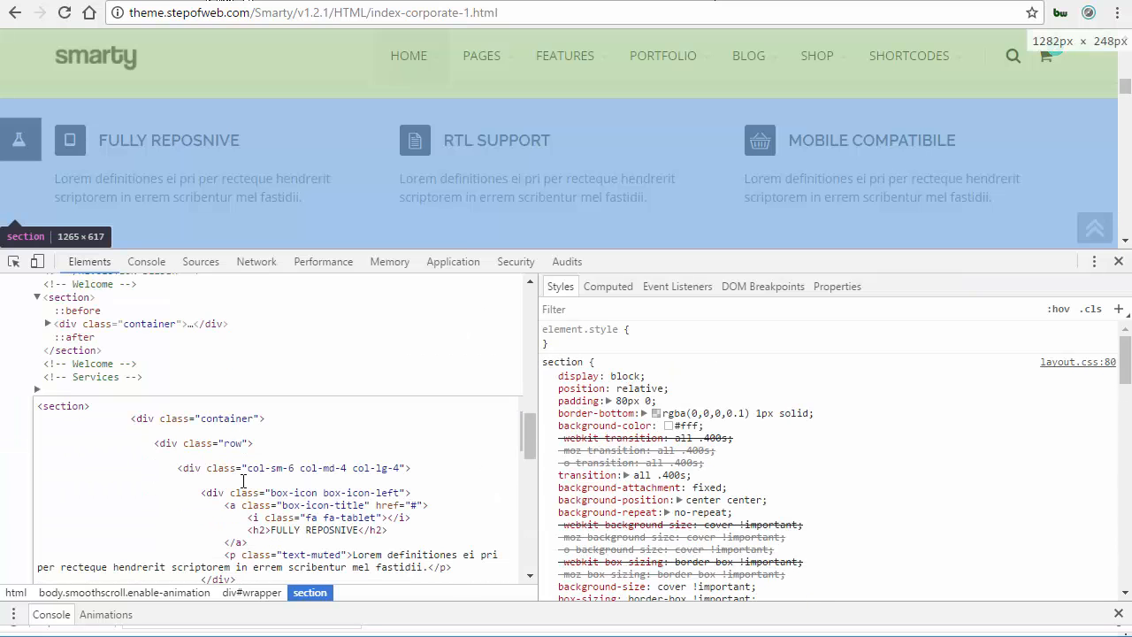
{"action": "key", "text": "ctrl+a"}
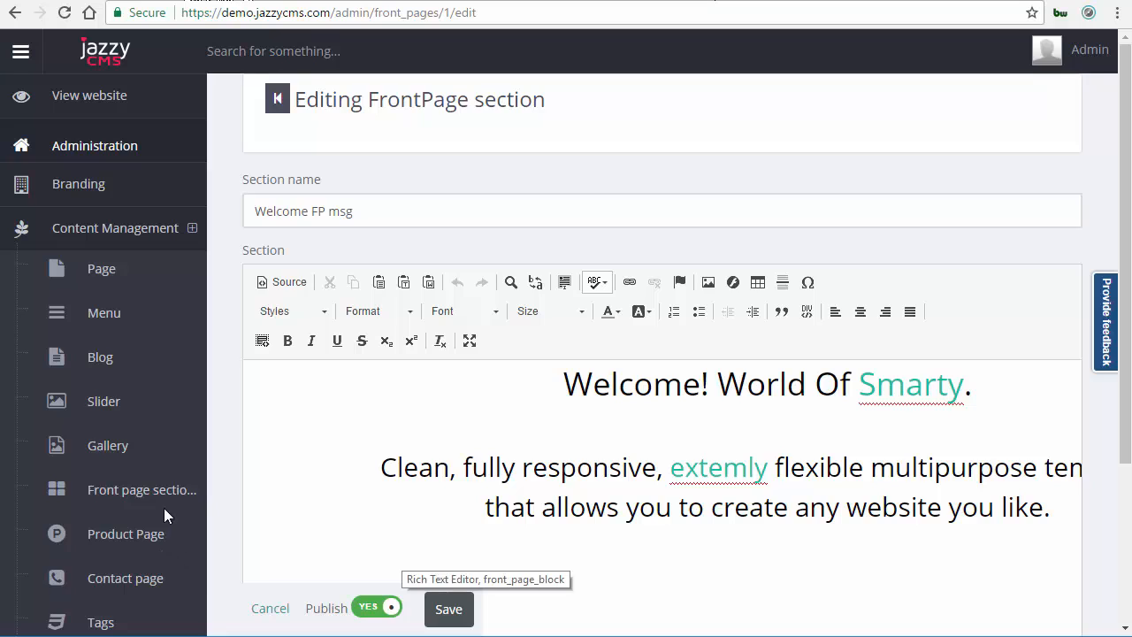
Start a new front page section named features and place the cursor in its content area.
{"action": "left_click", "coordinate": [161, 484]}
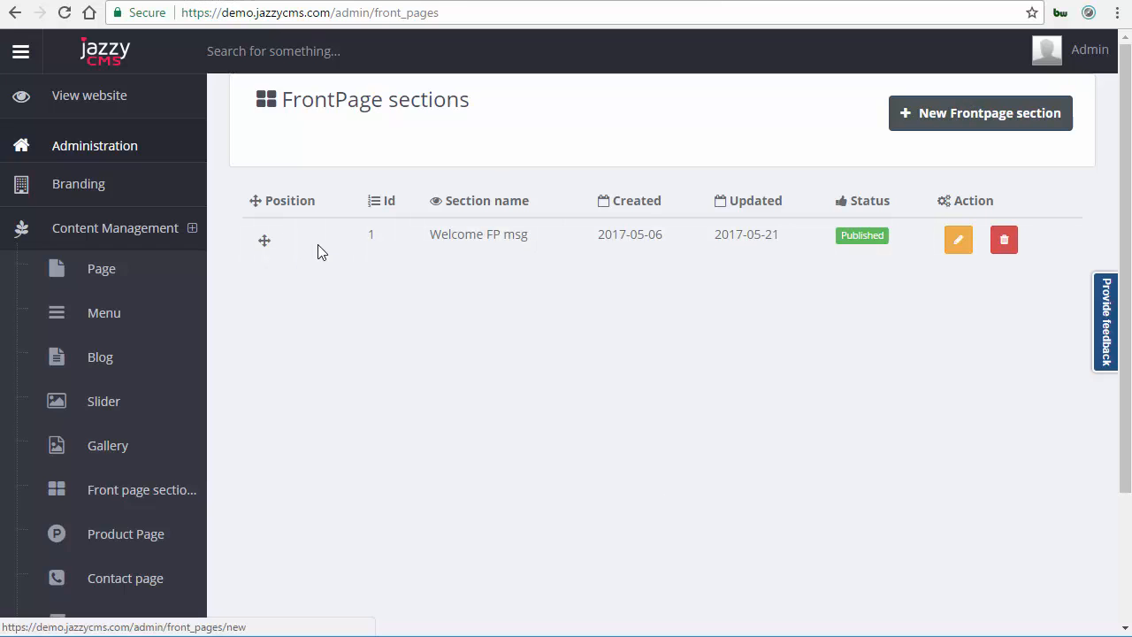
{"action": "key", "text": "Return"}
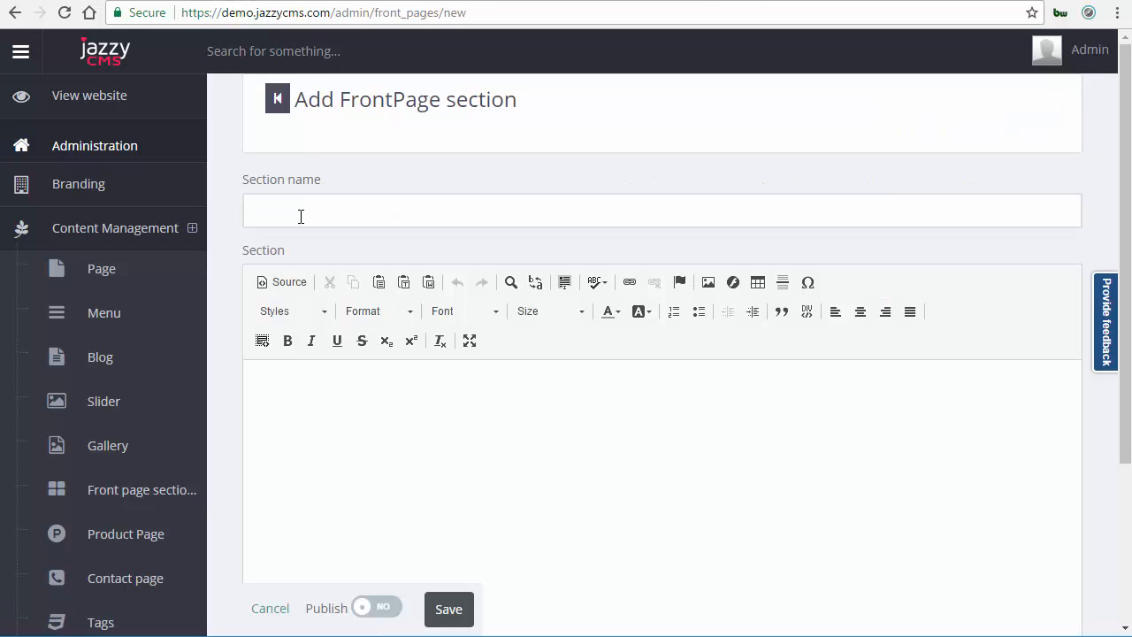
{"action": "left_click", "coordinate": [301, 217]}
{"action": "type", "text": "feature"}
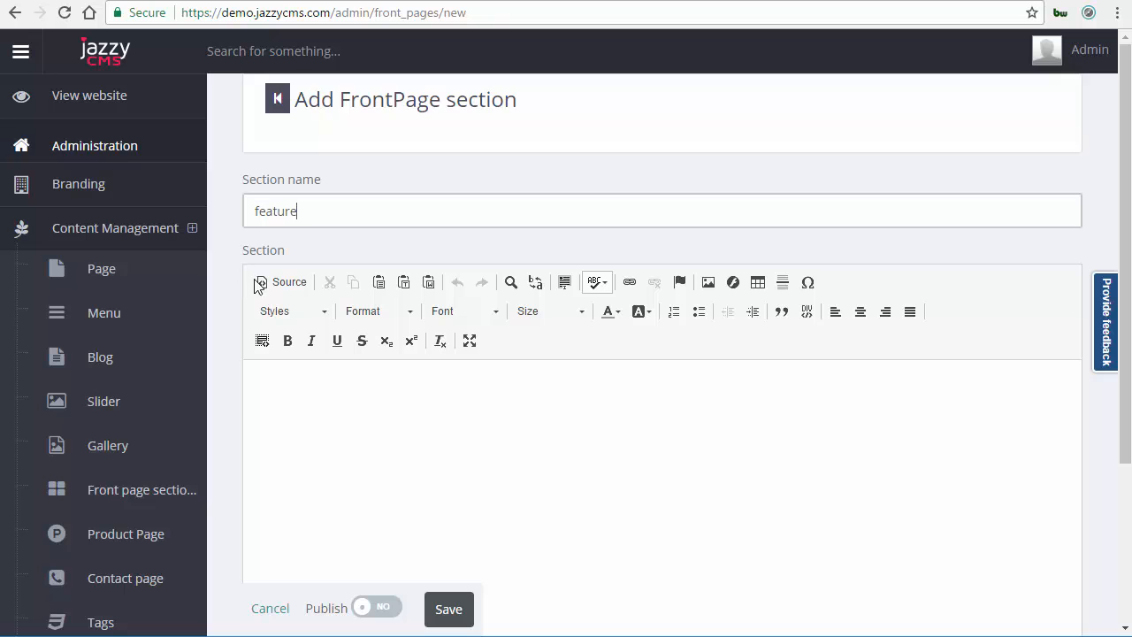
{"action": "type", "text": "s"}
{"action": "left_click", "coordinate": [301, 414]}
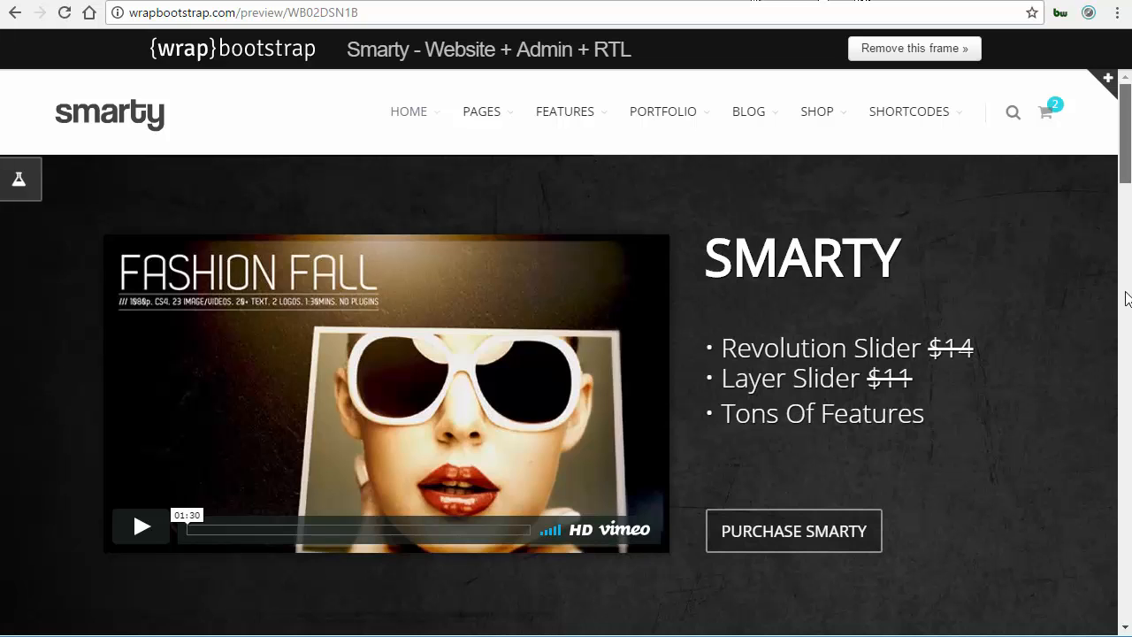
In the Smarty template tab, open the Happy Clients section as HTML in the inspector and select all its markup.
{"action": "left_click", "coordinate": [1127, 354]}
{"action": "left_click", "coordinate": [1127, 433]}
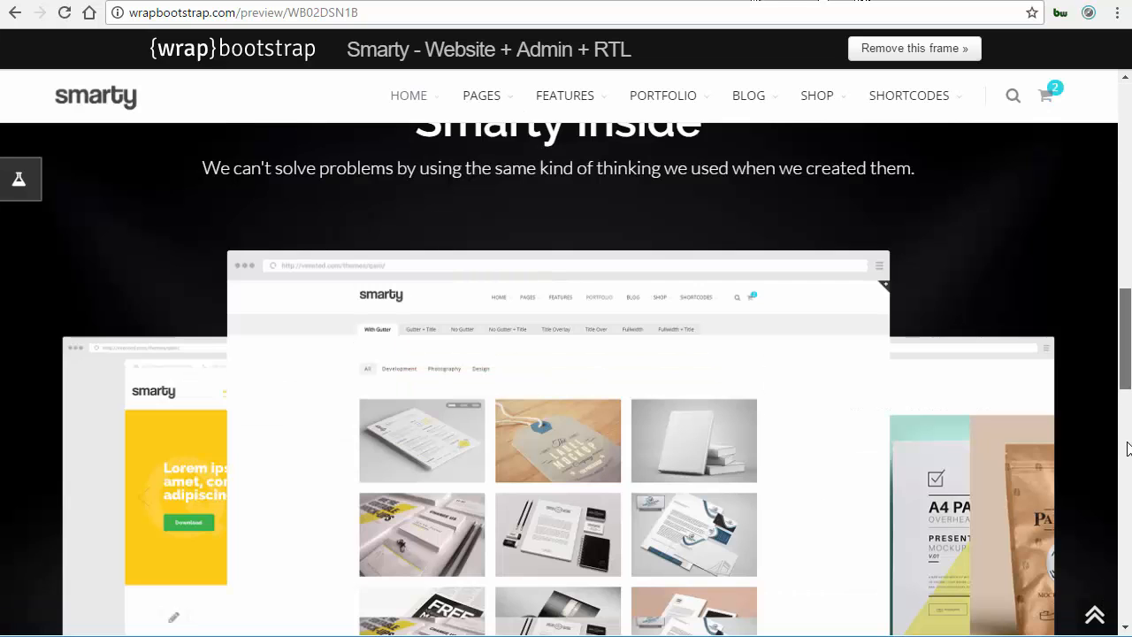
{"action": "left_click", "coordinate": [1128, 485]}
{"action": "scroll", "coordinate": [574, 259], "scroll_direction": "down", "scroll_amount": 3}
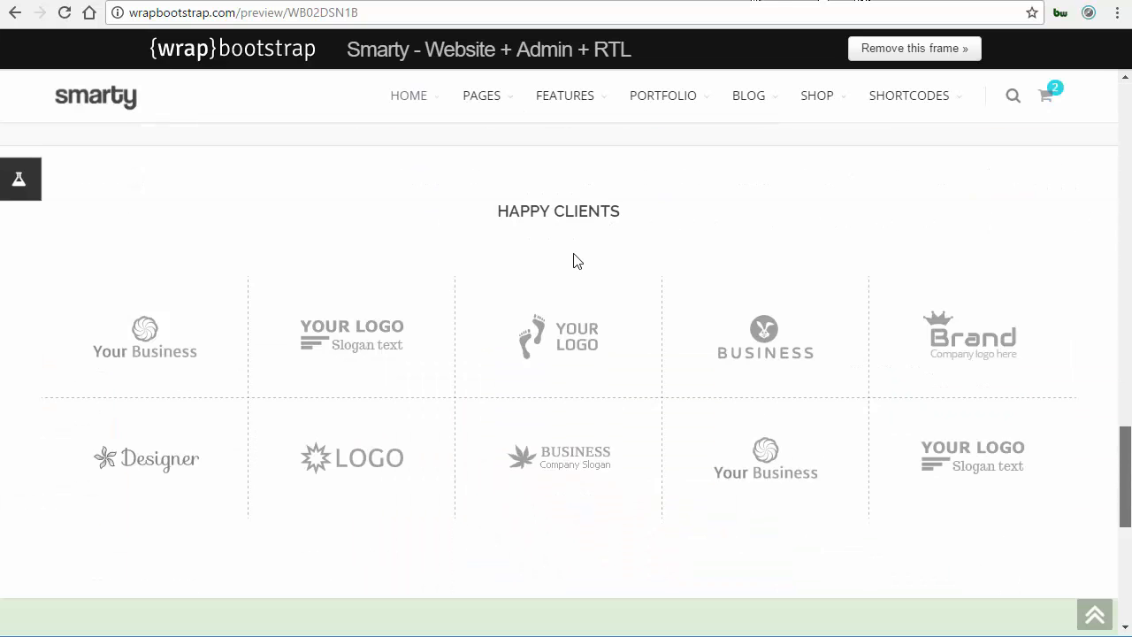
{"action": "right_click", "coordinate": [536, 545]}
{"action": "left_click", "coordinate": [535, 537]}
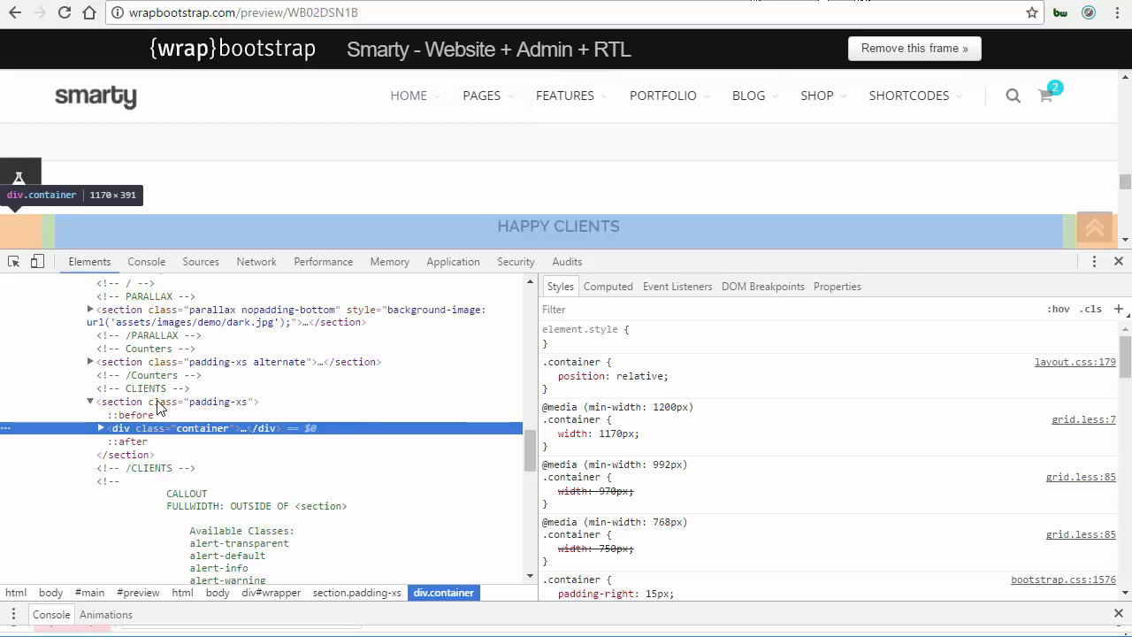
{"action": "left_click", "coordinate": [160, 403]}
{"action": "right_click", "coordinate": [159, 401]}
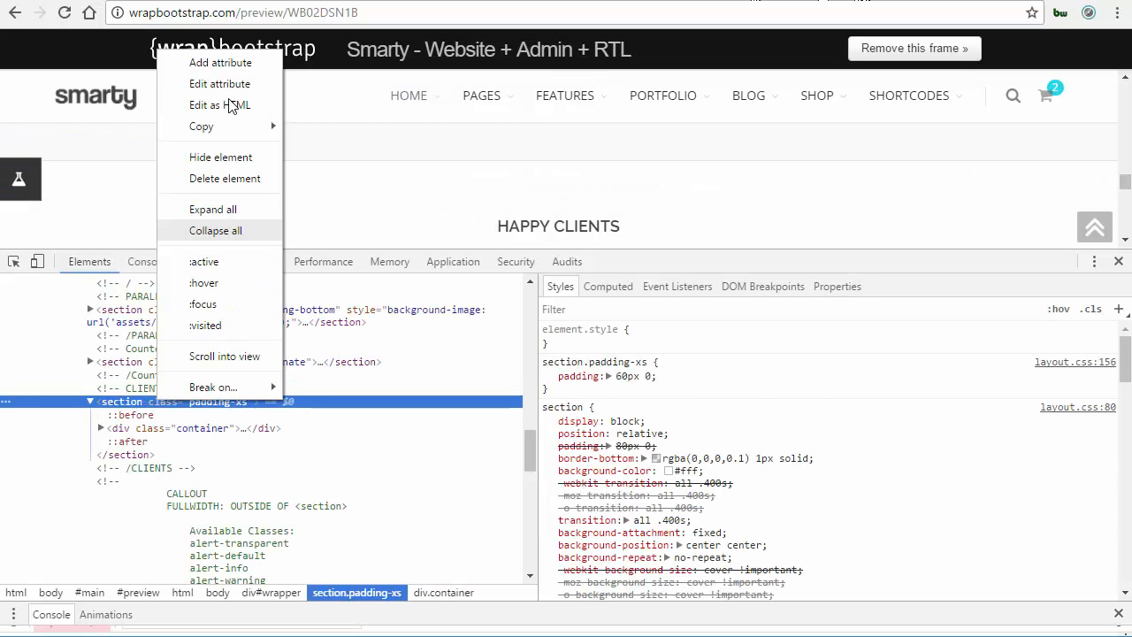
{"action": "left_click", "coordinate": [229, 101]}
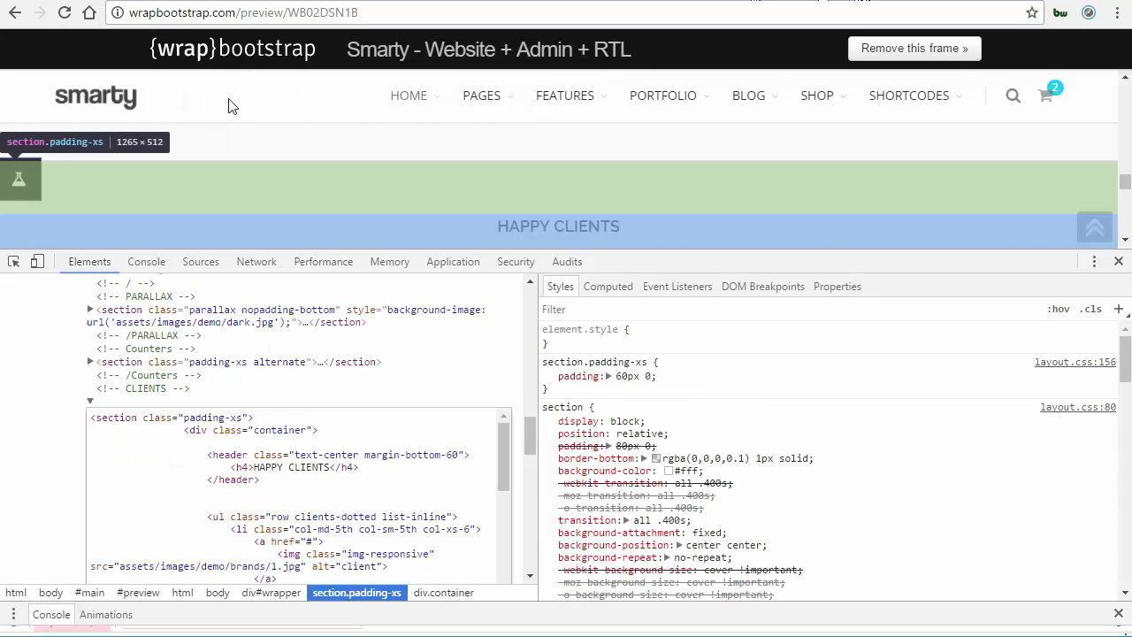
{"action": "key", "text": "ctrl+a"}
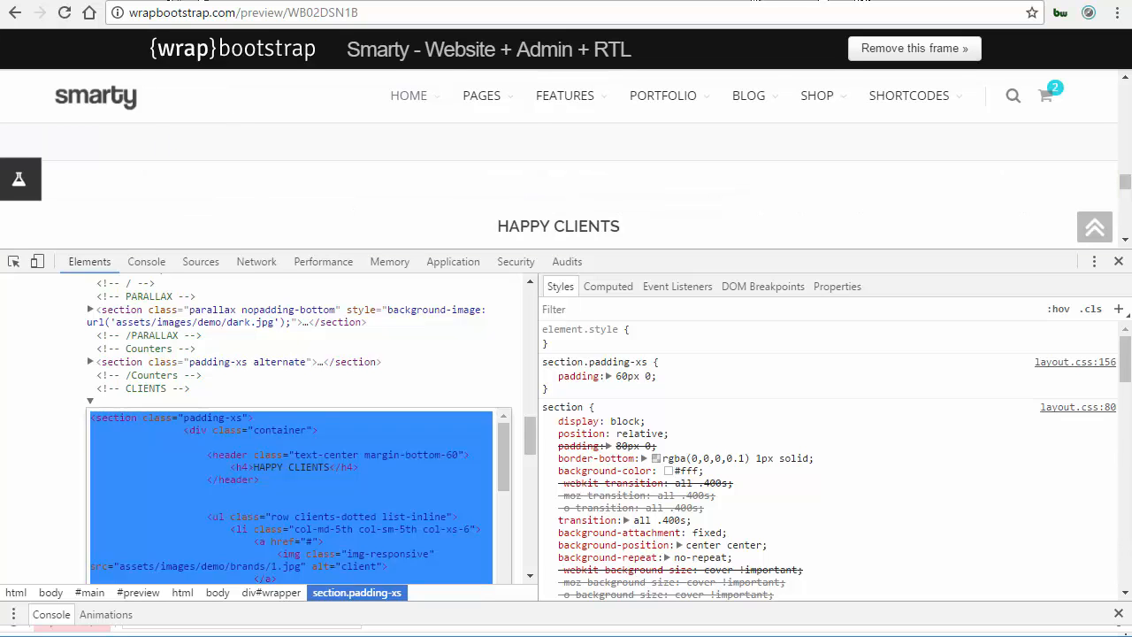
Create a new front page section named Clients, paste the copied markup into its source view and save it.
{"action": "key", "text": "ctrl+Tab"}
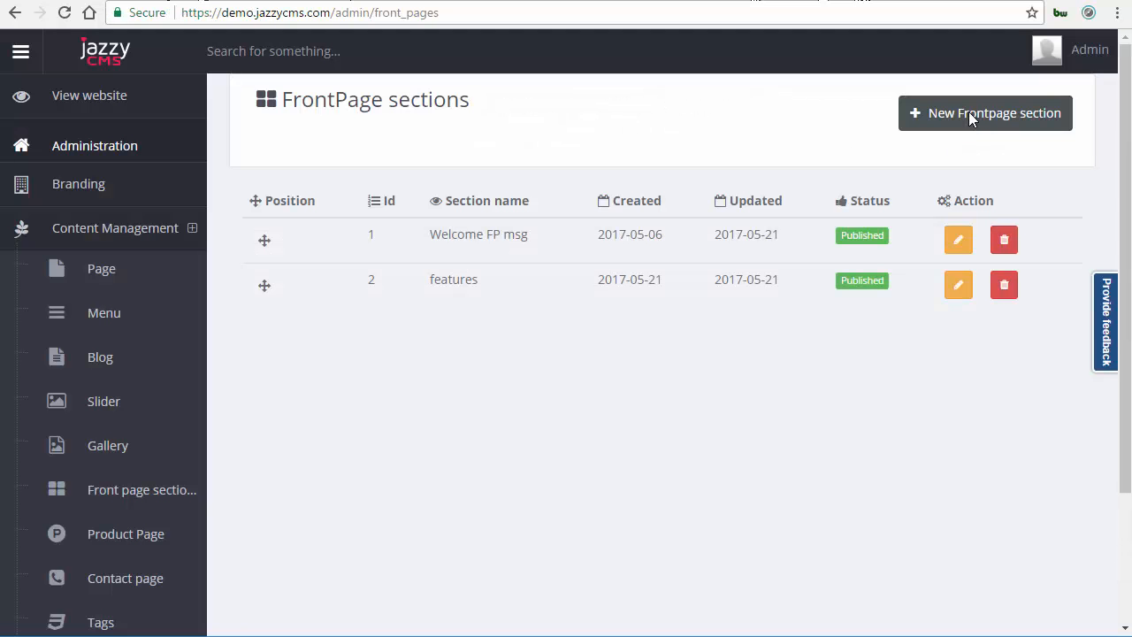
{"action": "left_click", "coordinate": [967, 113]}
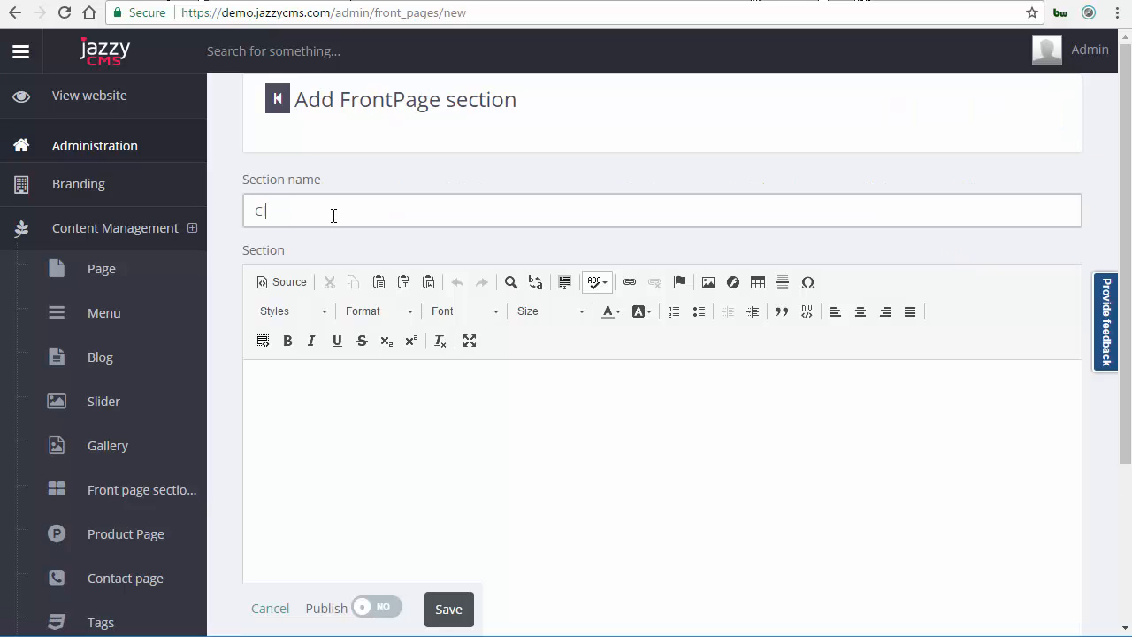
{"action": "type", "text": "ients"}
{"action": "left_click", "coordinate": [299, 455]}
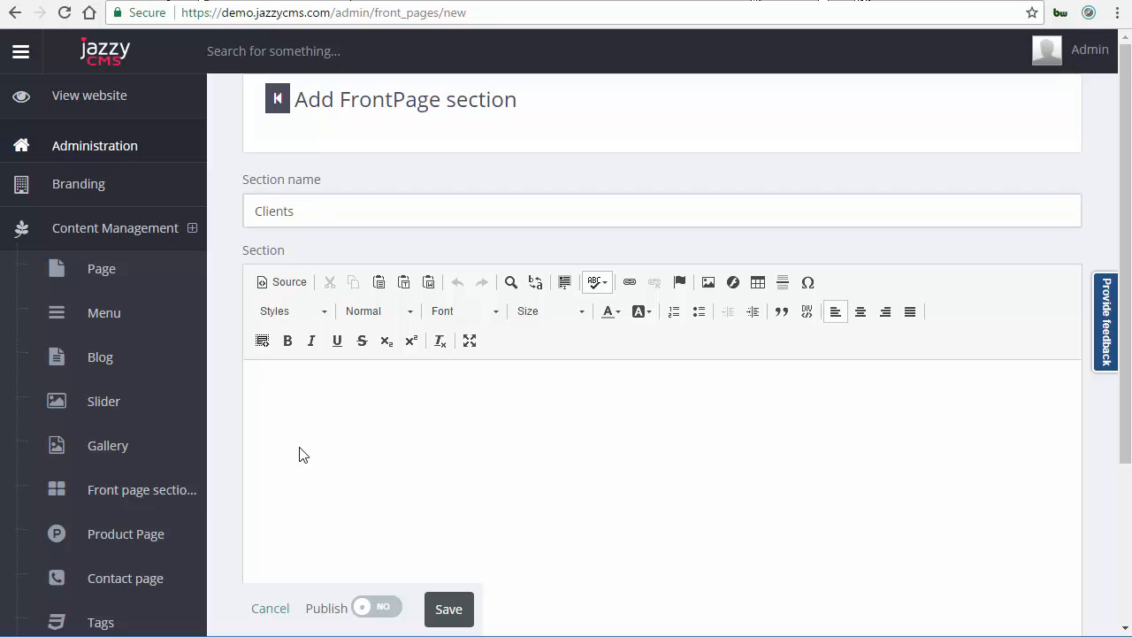
{"action": "left_click", "coordinate": [282, 282]}
{"action": "key", "text": "ctrl+v"}
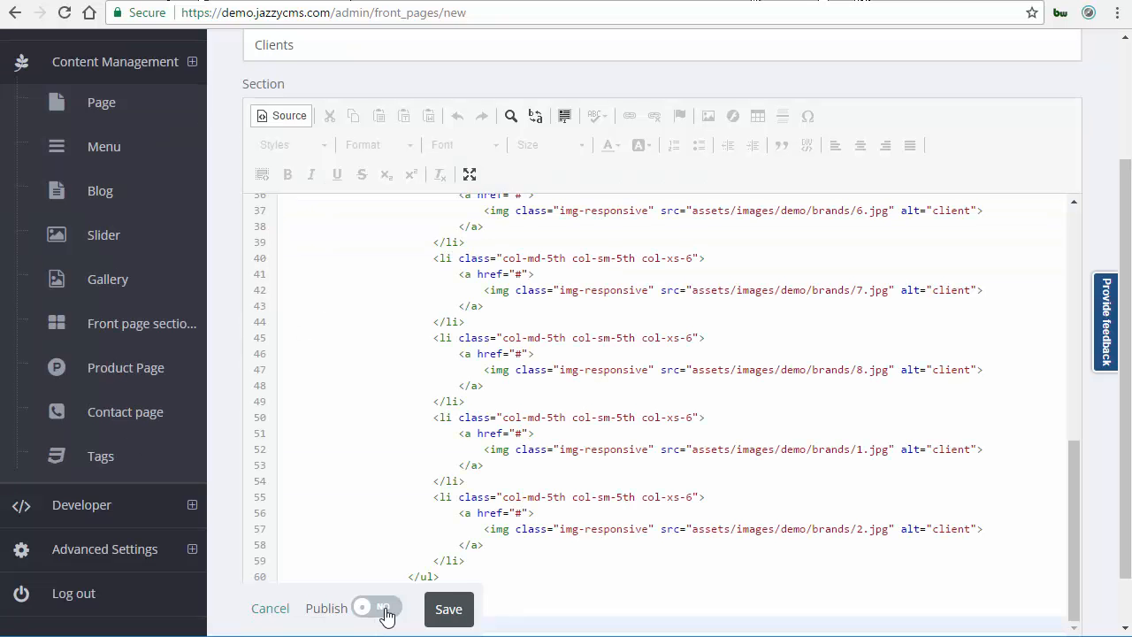
{"action": "left_click", "coordinate": [451, 618]}
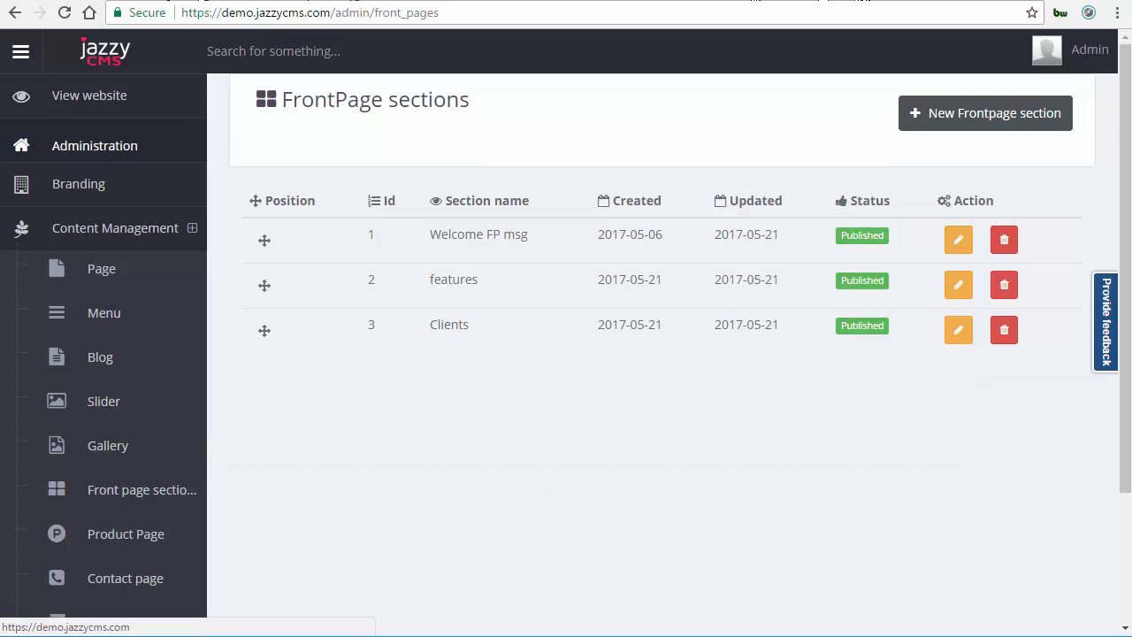
Open the live website and scroll through the homepage sections.
{"action": "left_click", "coordinate": [316, 2]}
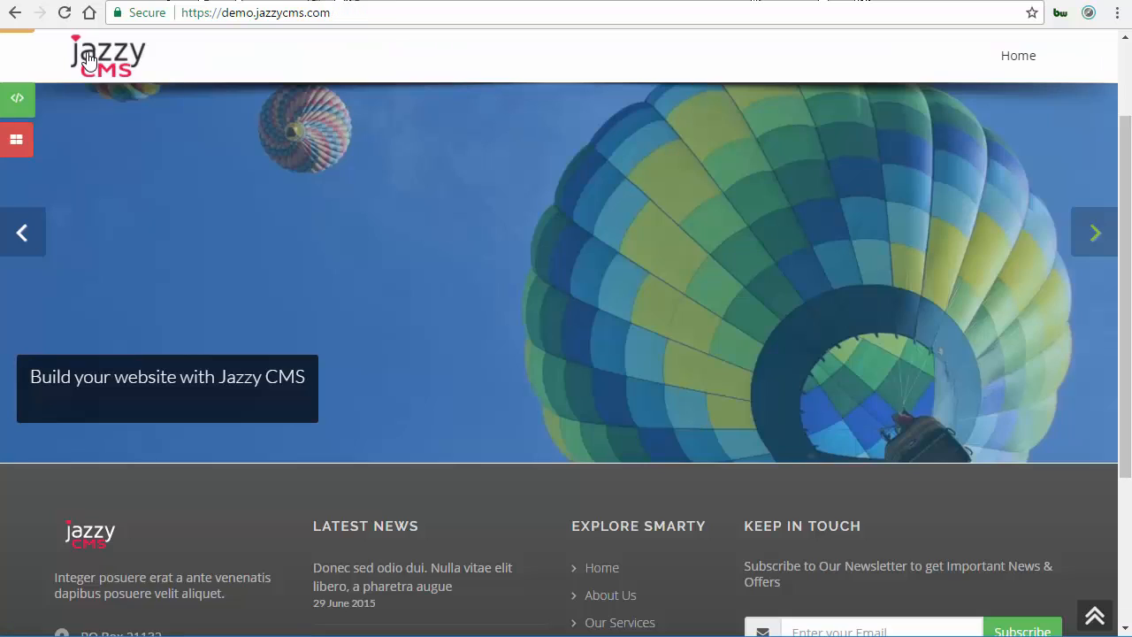
{"action": "left_click", "coordinate": [64, 13]}
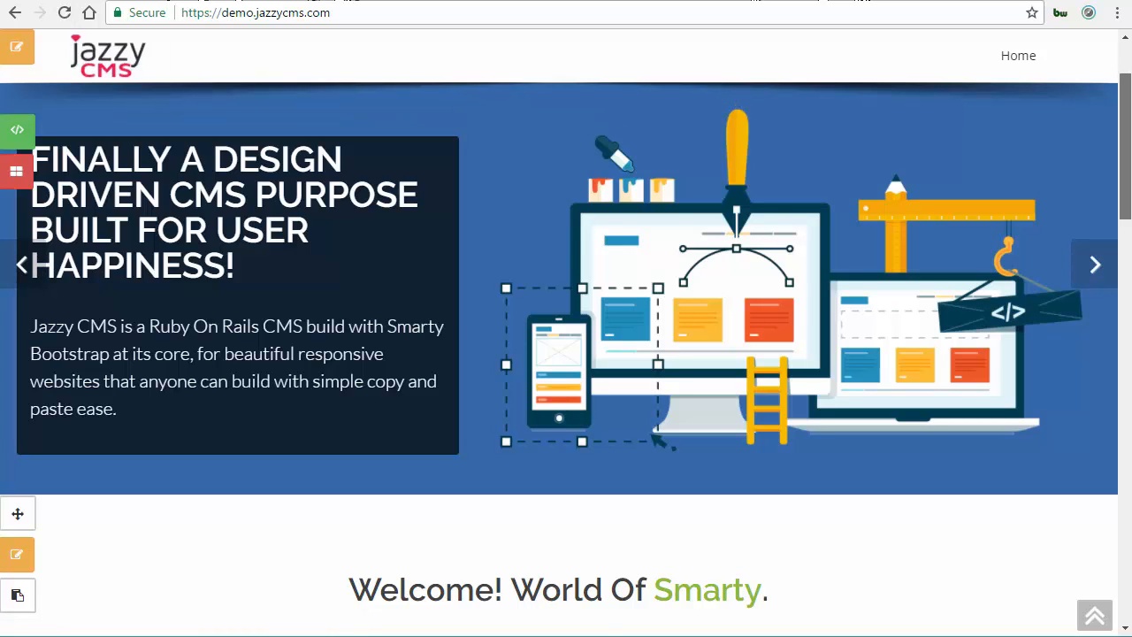
{"action": "scroll", "coordinate": [566, 354], "scroll_direction": "down", "scroll_amount": 4}
{"action": "left_click_drag", "start_coordinate": [1125, 231], "coordinate": [1125, 236]}
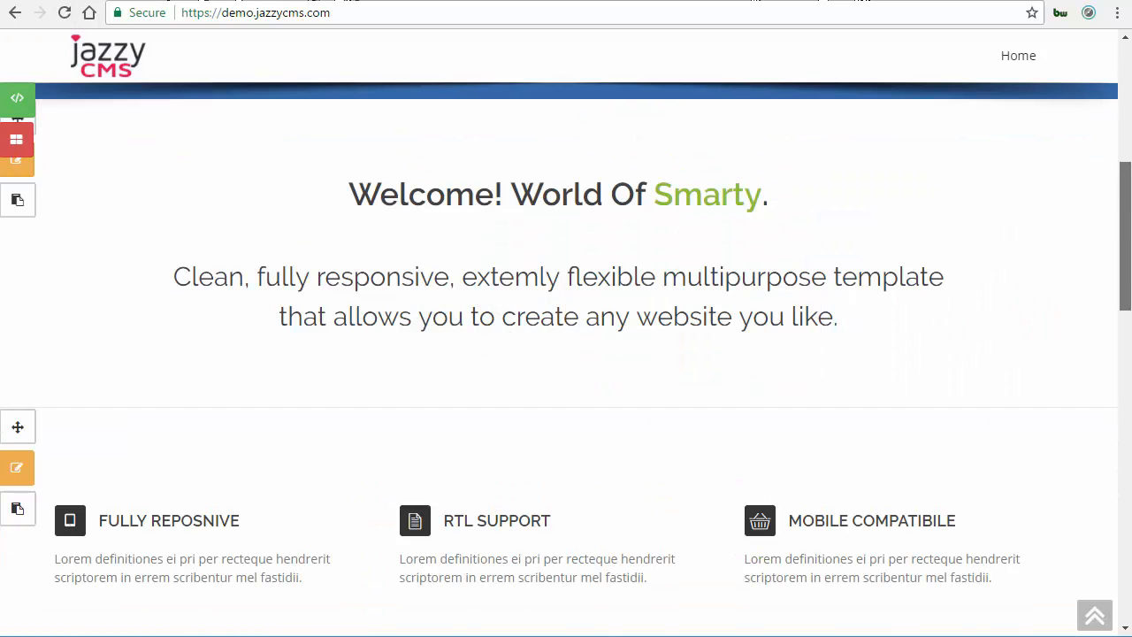
{"action": "scroll", "coordinate": [566, 353], "scroll_direction": "down", "scroll_amount": 2}
{"action": "scroll", "coordinate": [566, 354], "scroll_direction": "down", "scroll_amount": 2}
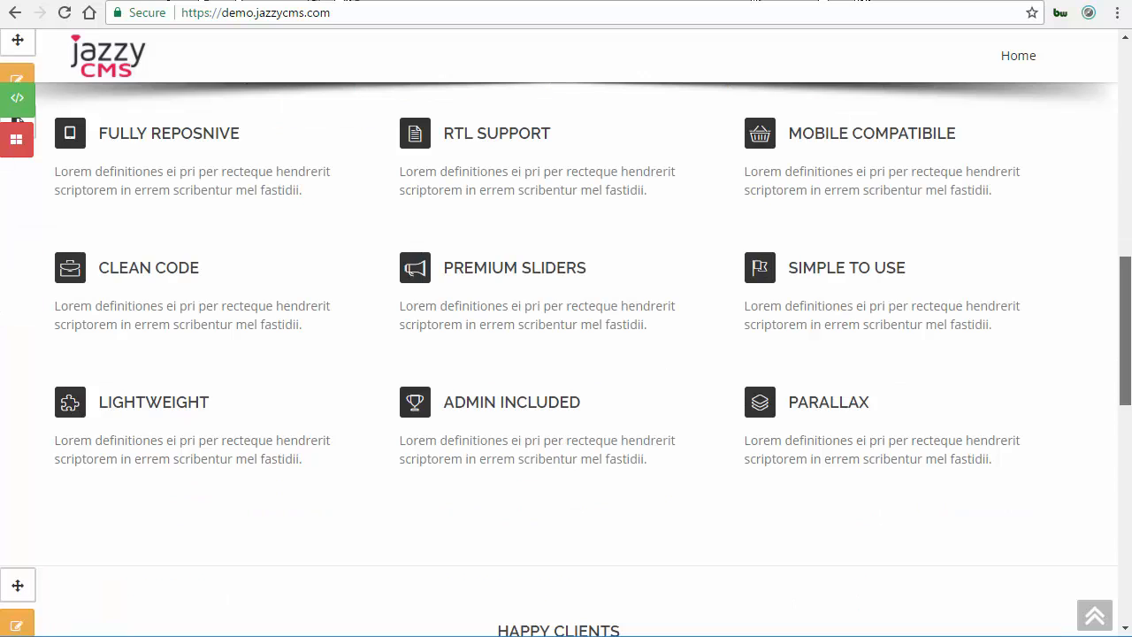
{"action": "scroll", "coordinate": [1125, 321], "scroll_direction": "down", "scroll_amount": 4}
{"action": "scroll", "coordinate": [1124, 246], "scroll_direction": "up", "scroll_amount": 1}
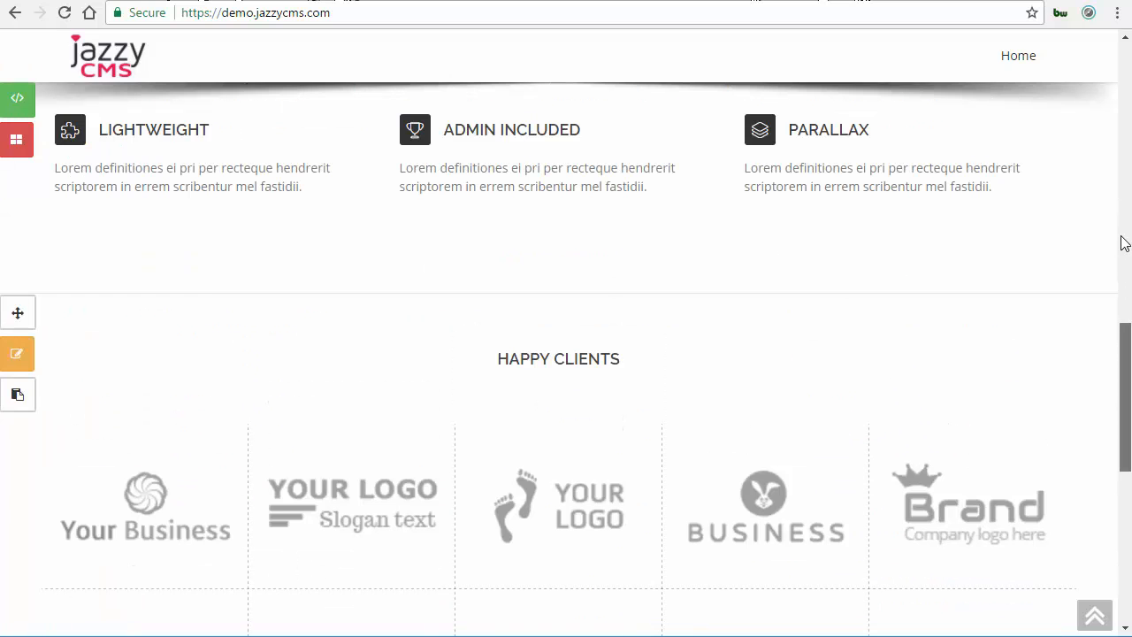
{"action": "scroll", "coordinate": [1112, 221], "scroll_direction": "up", "scroll_amount": 5}
{"action": "scroll", "coordinate": [1123, 353], "scroll_direction": "up", "scroll_amount": 1}
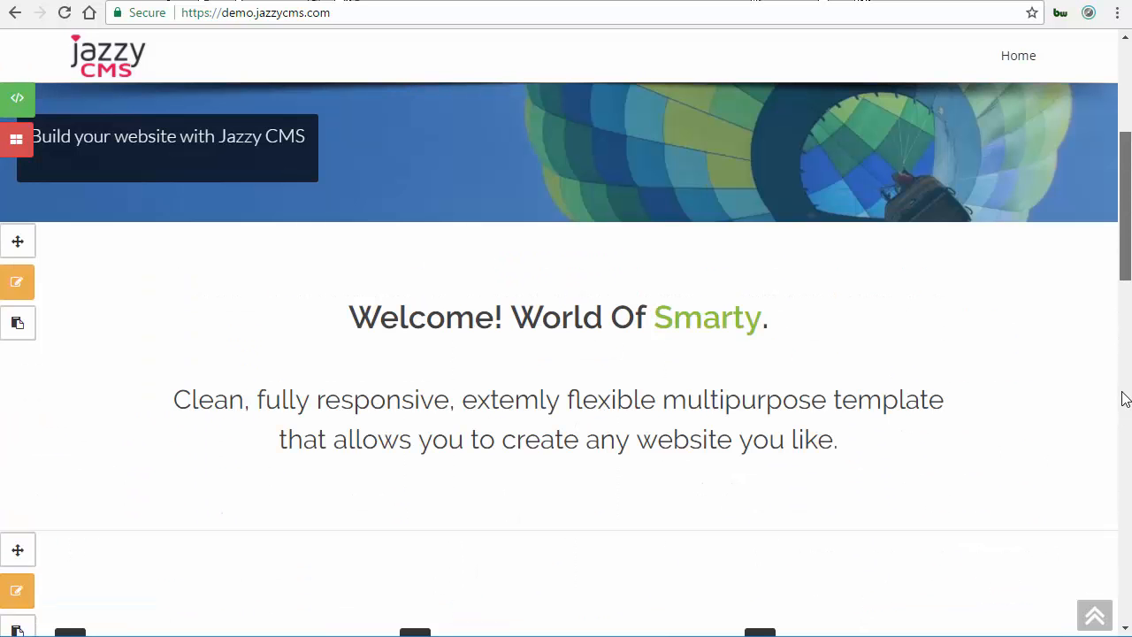
{"action": "scroll", "coordinate": [1124, 458], "scroll_direction": "down", "scroll_amount": 5}
{"action": "scroll", "coordinate": [1125, 366], "scroll_direction": "down", "scroll_amount": 5}
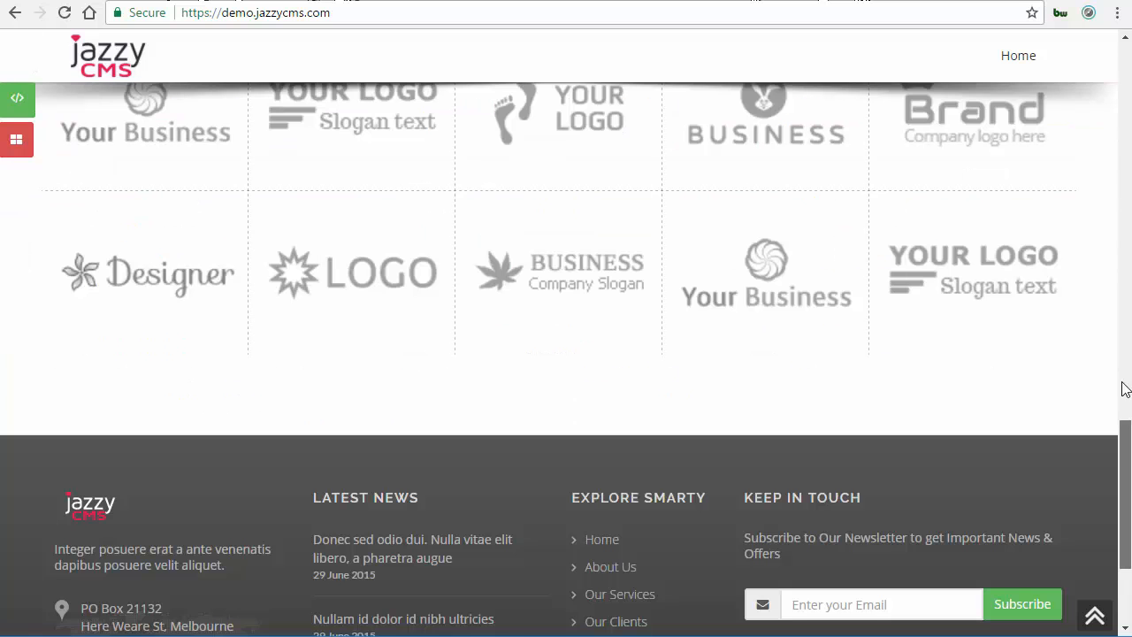
{"action": "scroll", "coordinate": [1125, 379], "scroll_direction": "up", "scroll_amount": 4}
{"action": "scroll", "coordinate": [1124, 308], "scroll_direction": "up", "scroll_amount": 1}
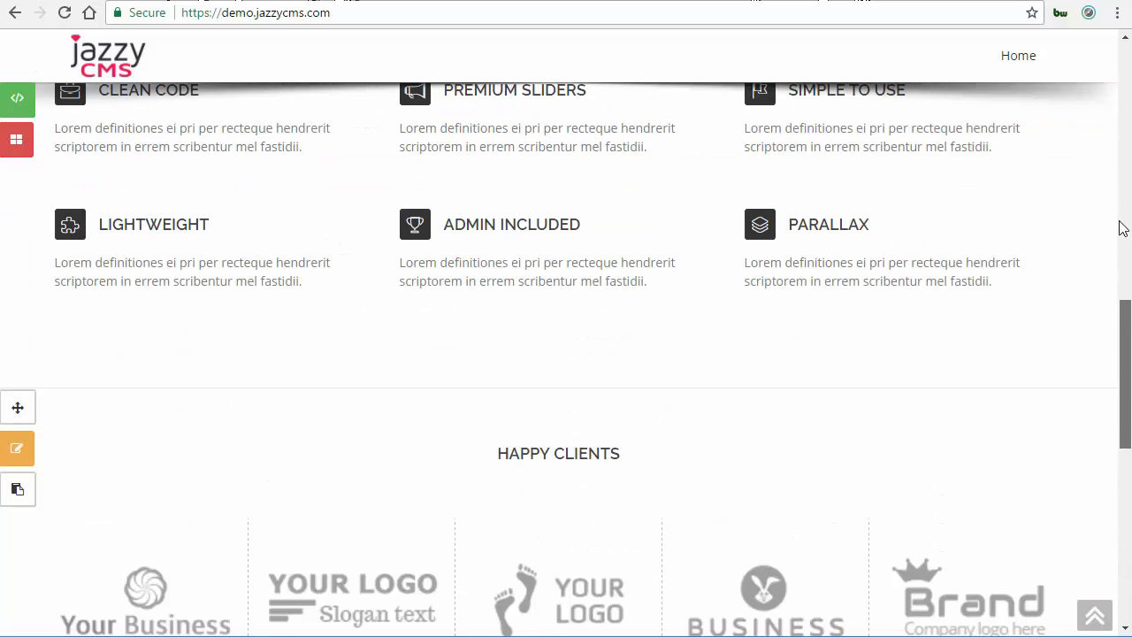
{"action": "scroll", "coordinate": [1119, 265], "scroll_direction": "up", "scroll_amount": 4}
{"action": "scroll", "coordinate": [1114, 266], "scroll_direction": "up", "scroll_amount": 1}
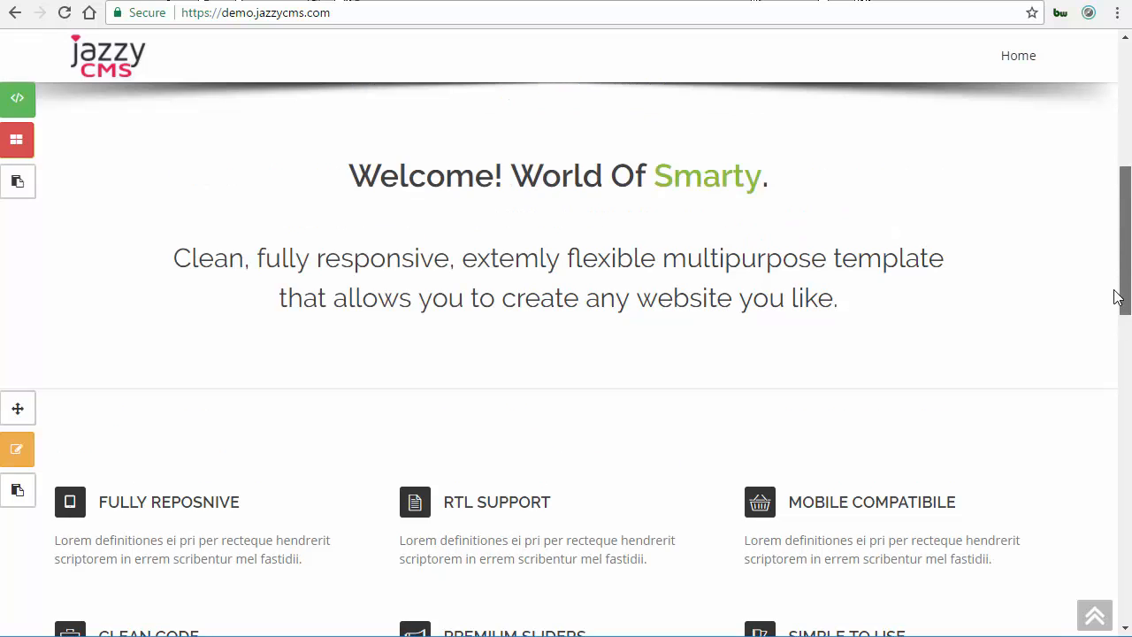
{"action": "scroll", "coordinate": [1116, 262], "scroll_direction": "down", "scroll_amount": 1}
{"action": "scroll", "coordinate": [1114, 243], "scroll_direction": "up", "scroll_amount": 2}
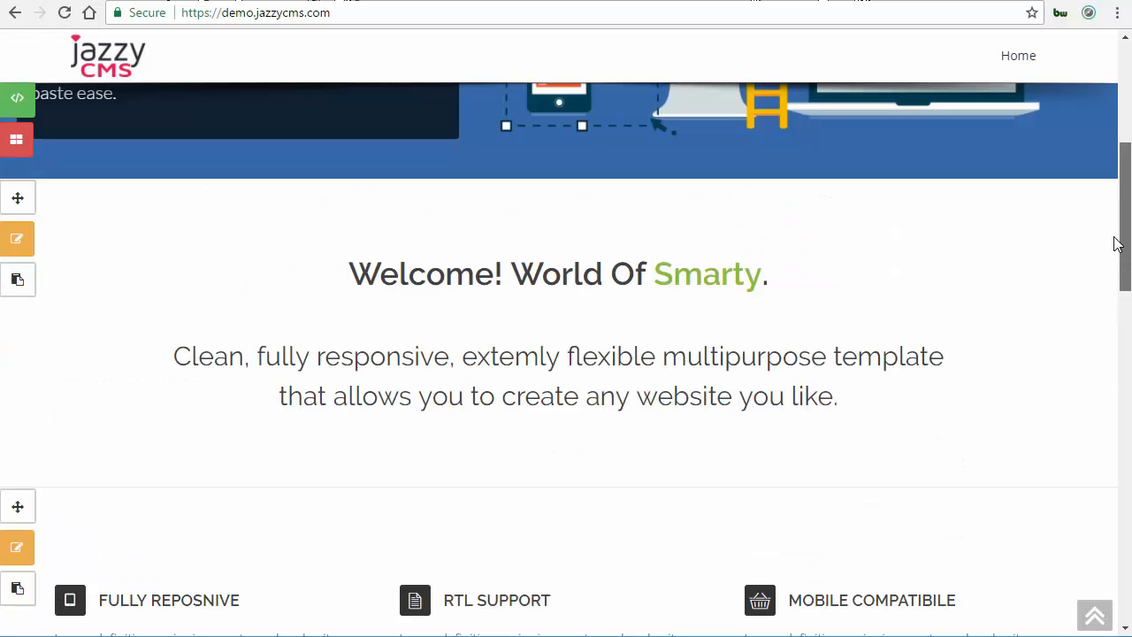
{"action": "scroll", "coordinate": [1115, 283], "scroll_direction": "down", "scroll_amount": 1}
{"action": "scroll", "coordinate": [1115, 389], "scroll_direction": "down", "scroll_amount": 1}
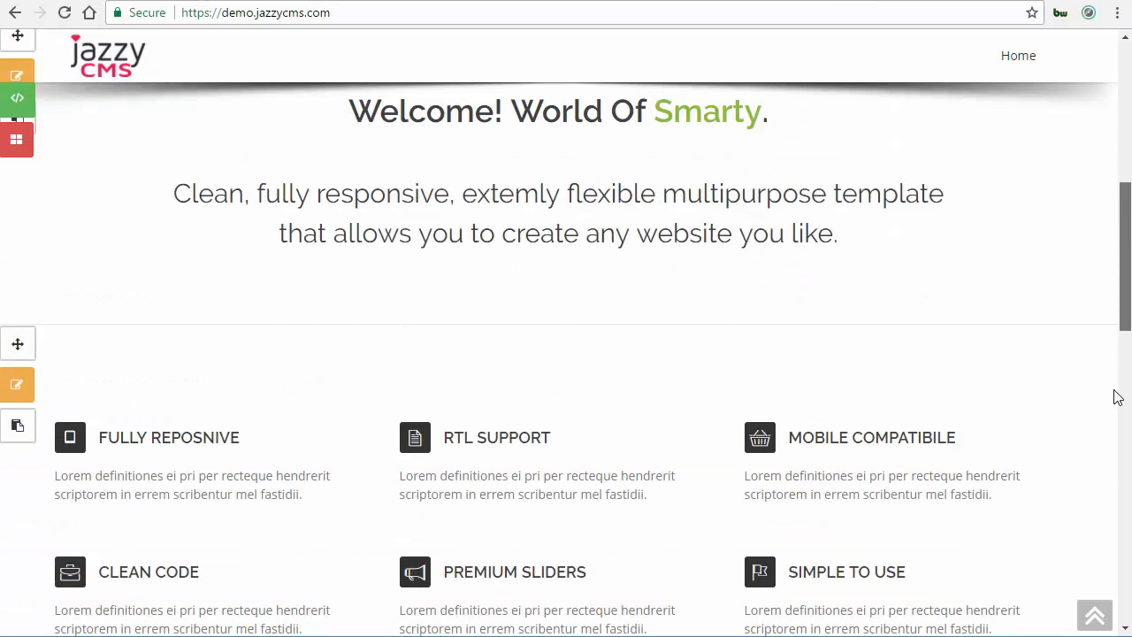
{"action": "scroll", "coordinate": [87, 318], "scroll_direction": "down", "scroll_amount": 6}
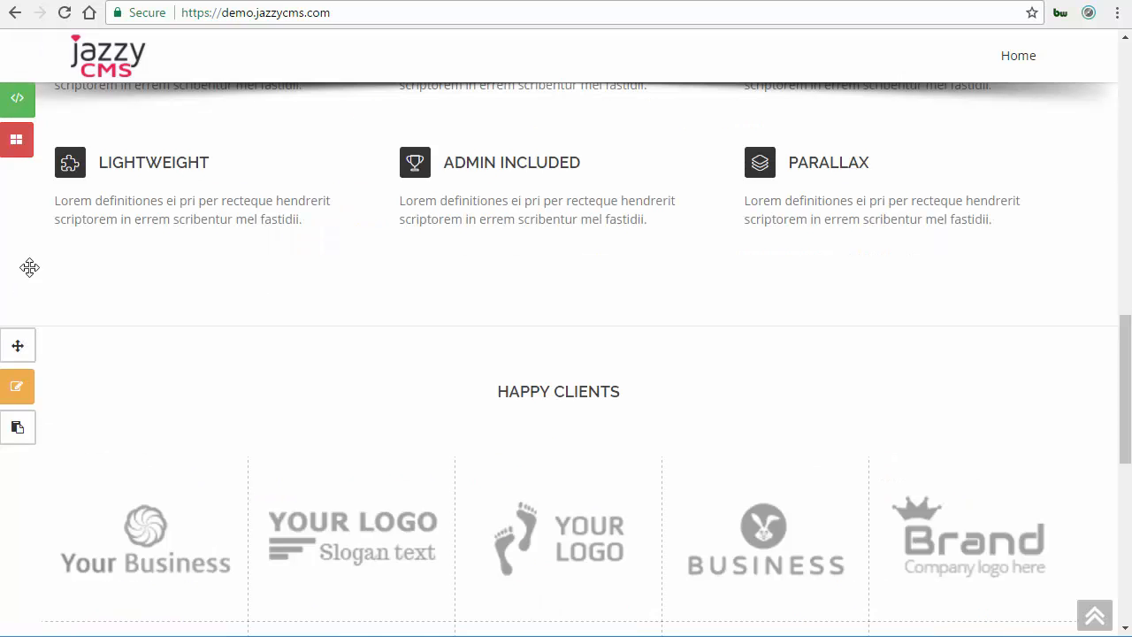
Drag the Happy Clients section above the features section on the homepage.
{"action": "left_click_drag", "start_coordinate": [24, 138], "coordinate": [40, 73]}
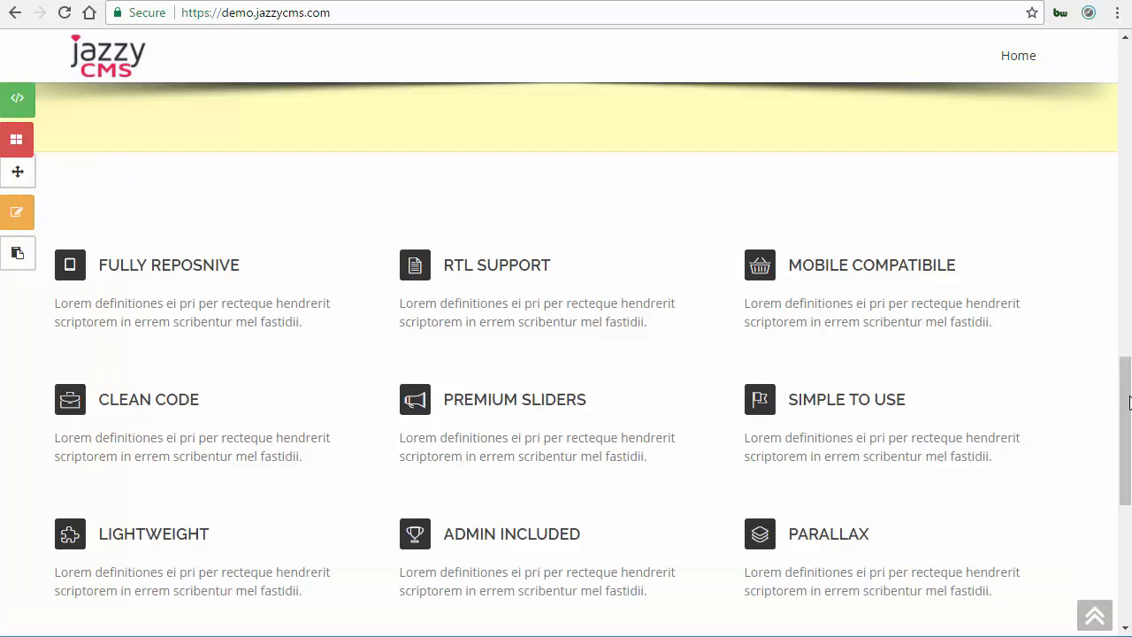
{"action": "scroll", "coordinate": [1126, 212], "scroll_direction": "up", "scroll_amount": 5}
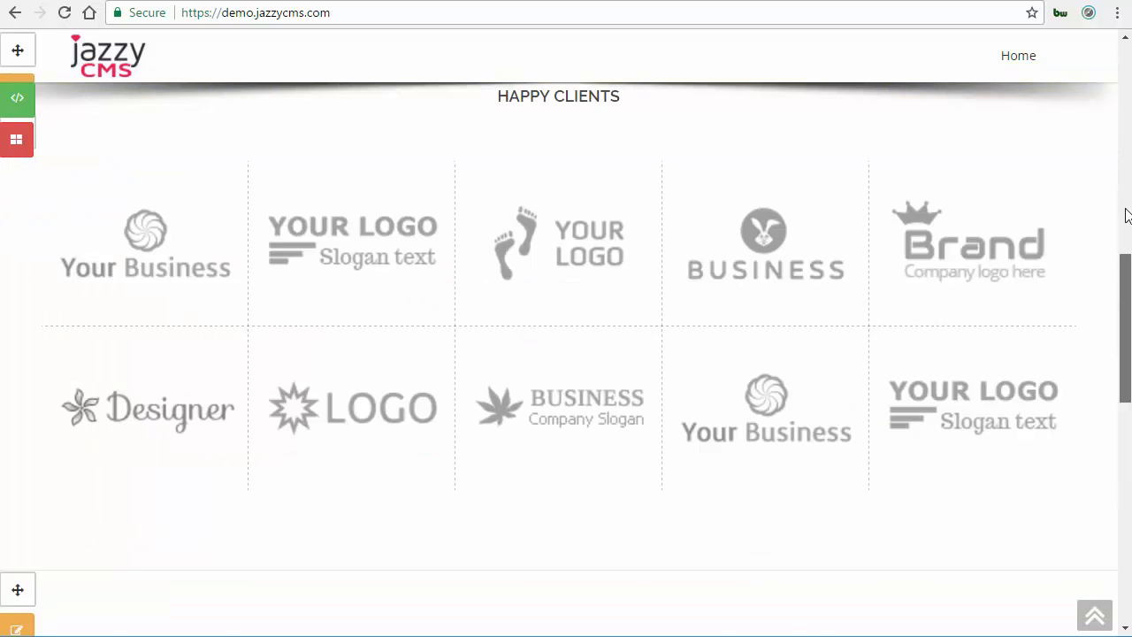
{"action": "scroll", "coordinate": [566, 183], "scroll_direction": "up", "scroll_amount": 4}
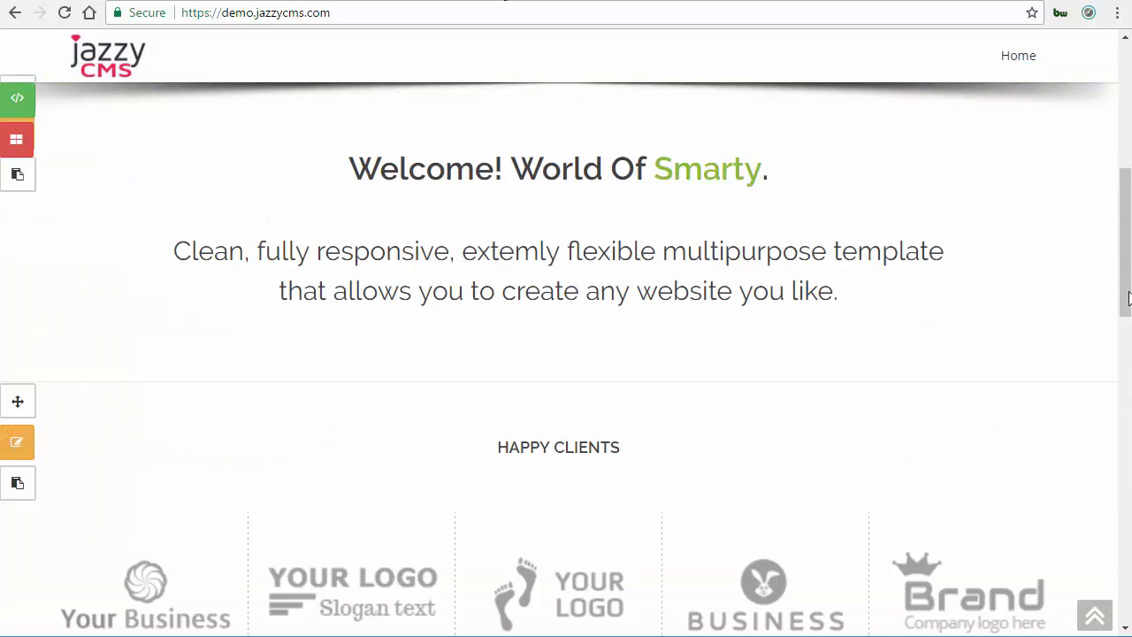
{"action": "scroll", "coordinate": [1124, 265], "scroll_direction": "down", "scroll_amount": 4}
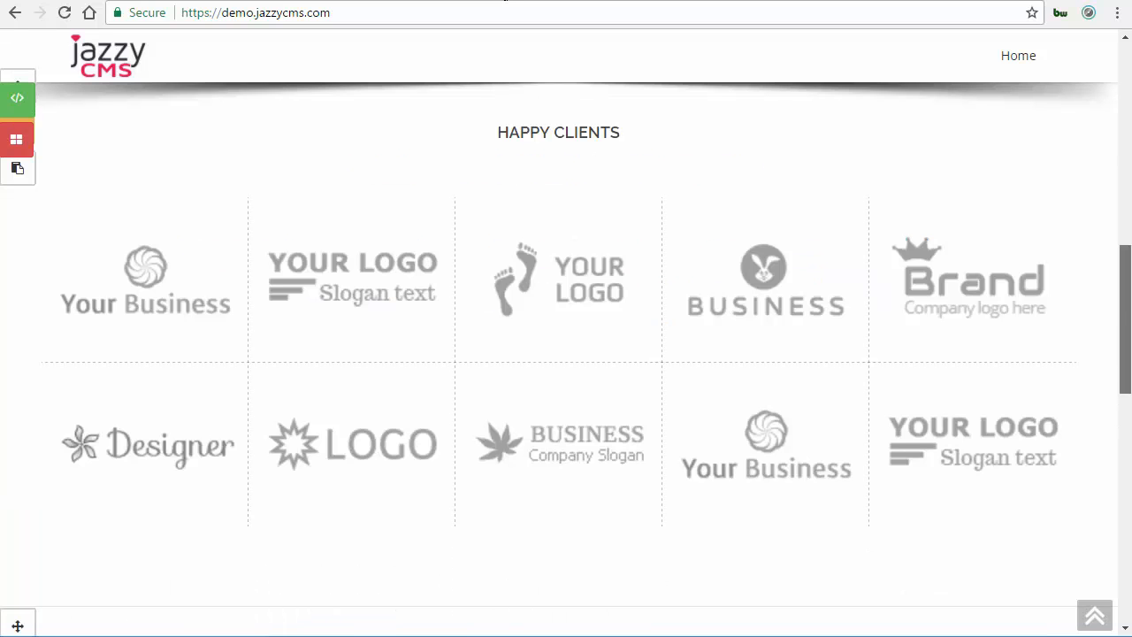
{"action": "scroll", "coordinate": [271, 383], "scroll_direction": "down", "scroll_amount": 4}
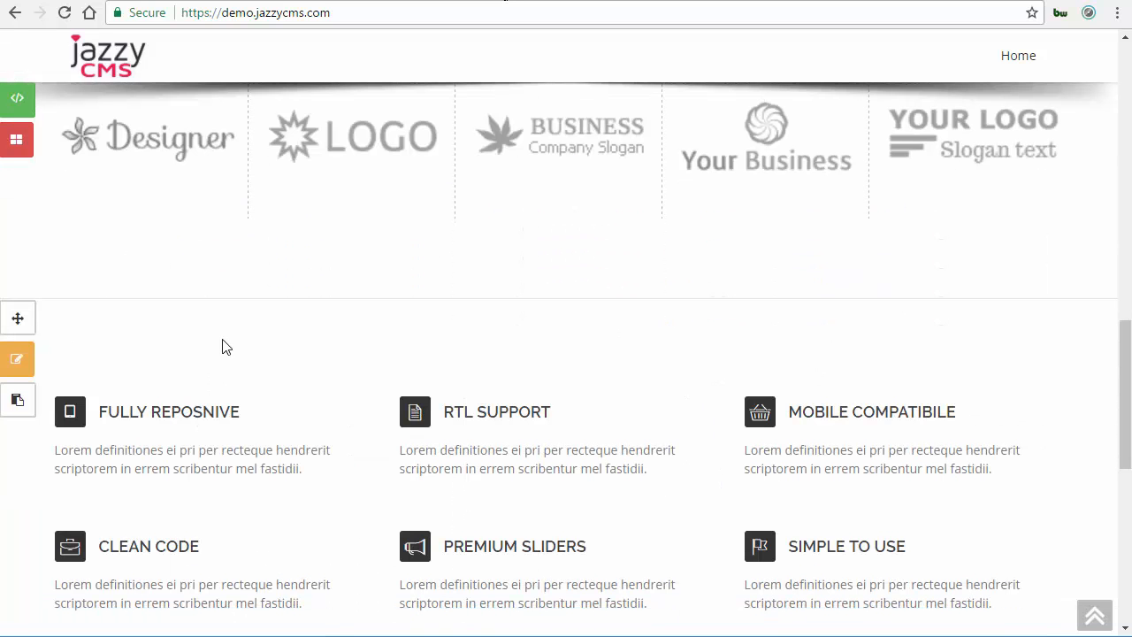
Drag the features section back above the Happy Clients section.
{"action": "left_click_drag", "start_coordinate": [16, 320], "coordinate": [4, 130]}
{"action": "left_click_drag", "start_coordinate": [1084, 342], "coordinate": [1084, 342]}
{"action": "left_click_drag", "start_coordinate": [9, 84], "coordinate": [633, 243]}
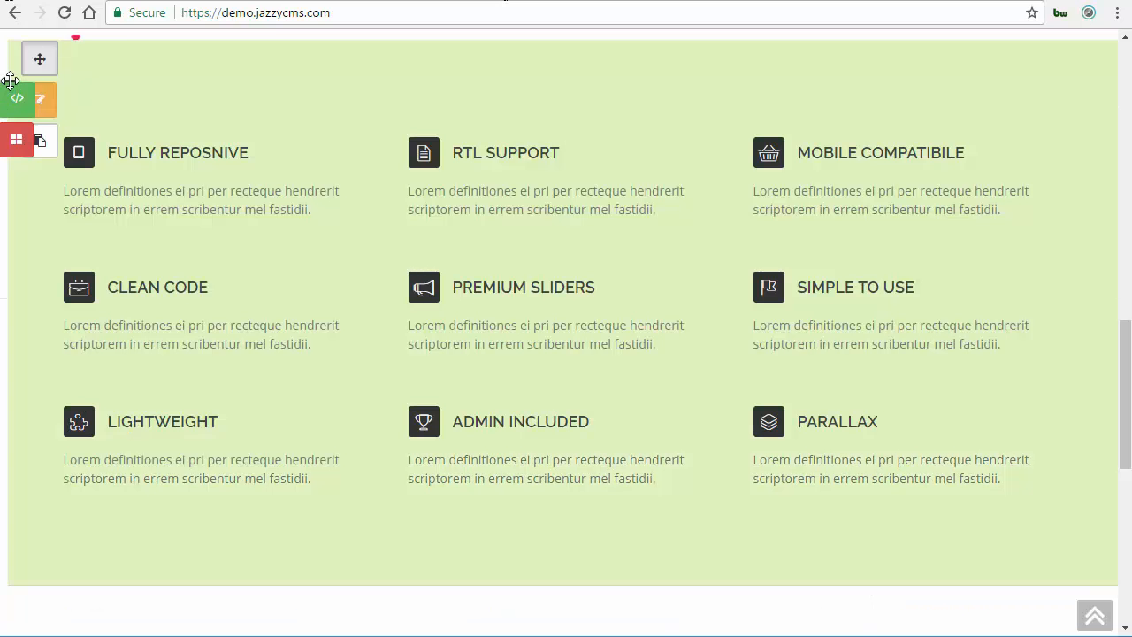
{"action": "scroll", "coordinate": [1118, 442], "scroll_direction": "up", "scroll_amount": 1}
{"action": "scroll", "coordinate": [1125, 411], "scroll_direction": "down", "scroll_amount": 2}
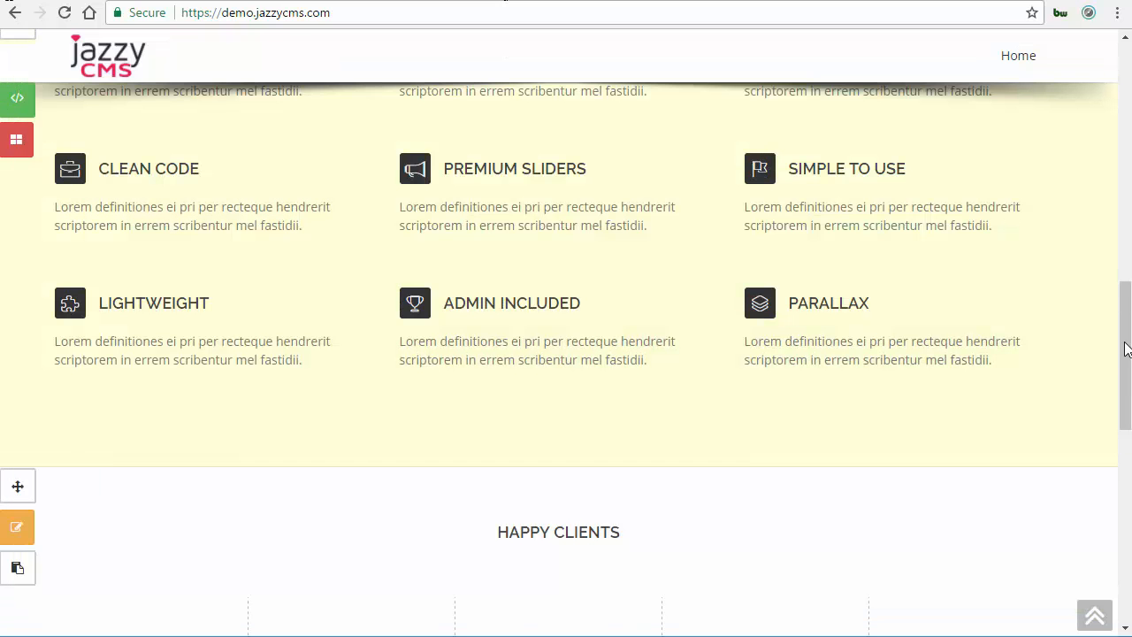
{"action": "scroll", "coordinate": [1125, 460], "scroll_direction": "up", "scroll_amount": 7}
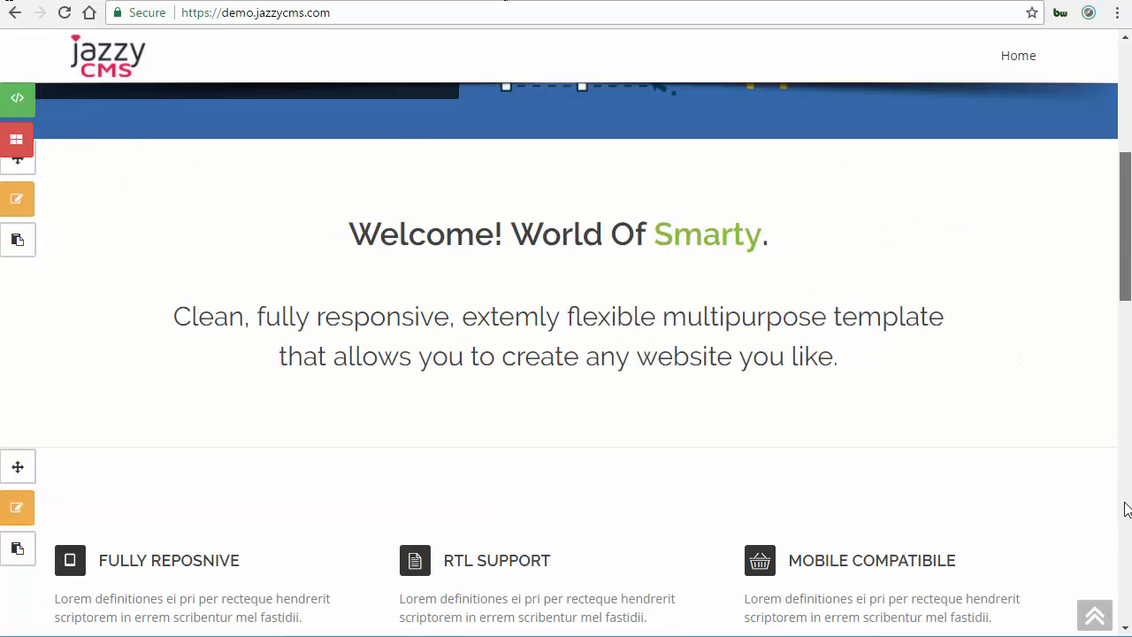
Scroll through the live homepage's Welcome and features sections to review them.
{"action": "scroll", "coordinate": [1123, 342], "scroll_direction": "down", "scroll_amount": 10}
{"action": "scroll", "coordinate": [1123, 181], "scroll_direction": "up", "scroll_amount": 8}
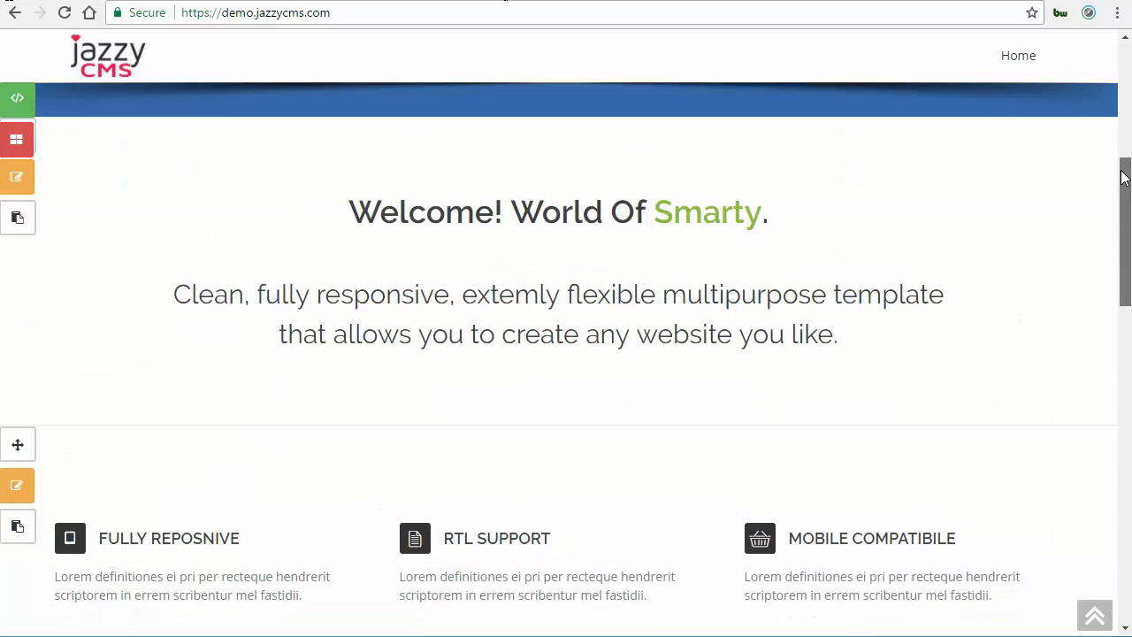
{"action": "scroll", "coordinate": [1121, 128], "scroll_direction": "up", "scroll_amount": 5}
{"action": "scroll", "coordinate": [954, 274], "scroll_direction": "up", "scroll_amount": 1}
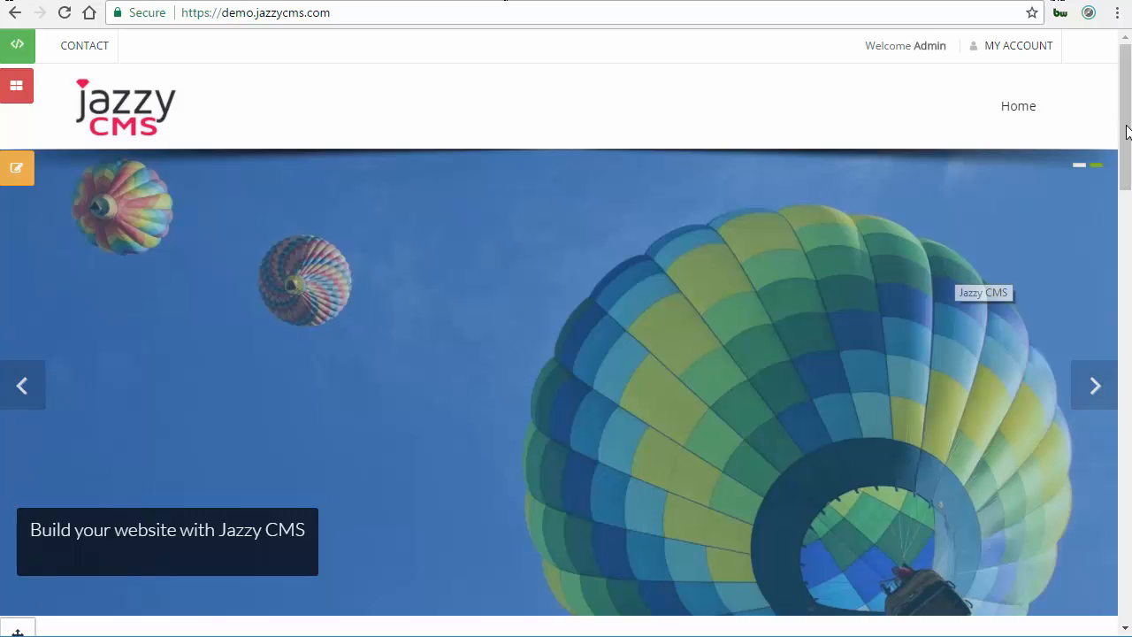
{"action": "scroll", "coordinate": [775, 201], "scroll_direction": "down", "scroll_amount": 5}
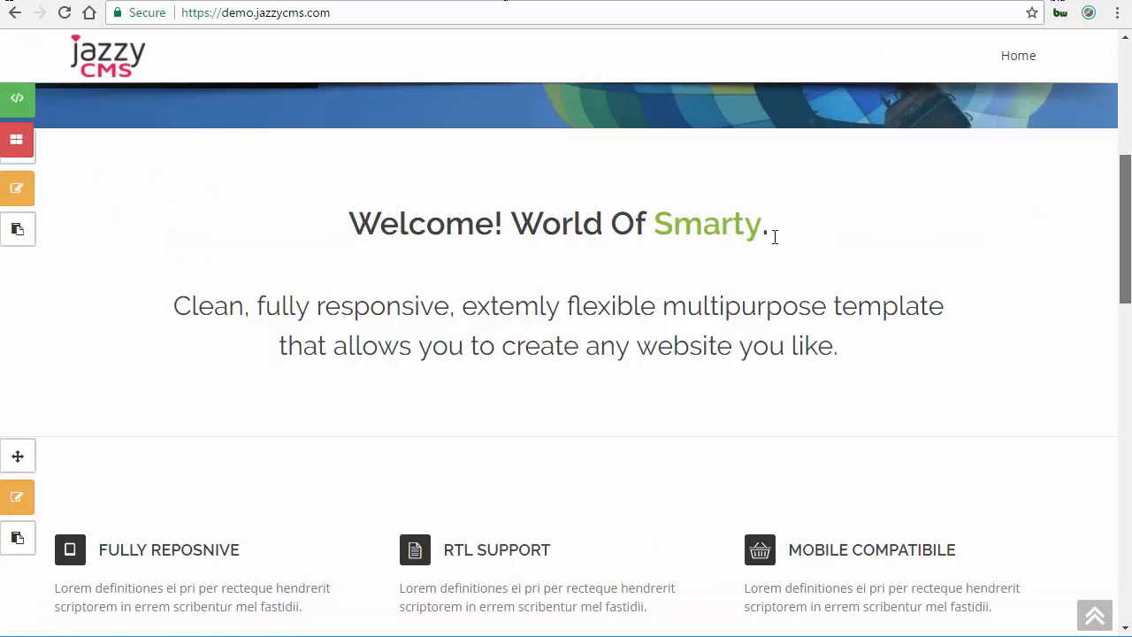
{"action": "scroll", "coordinate": [805, 252], "scroll_direction": "down", "scroll_amount": 1}
{"action": "triple_click", "coordinate": [805, 252]}
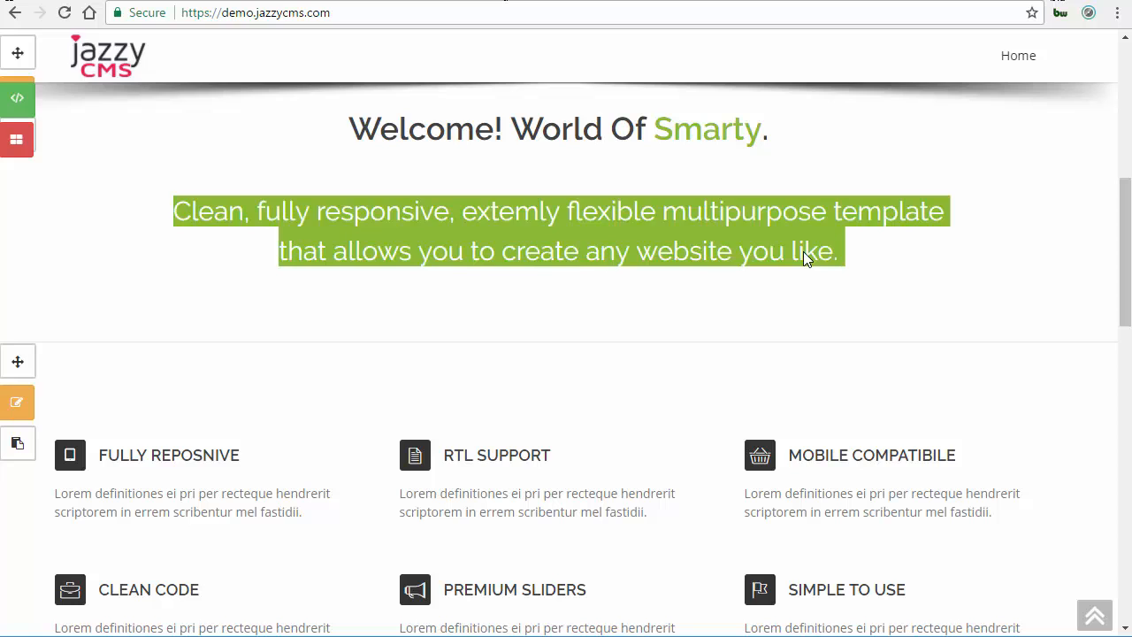
{"action": "left_click", "coordinate": [819, 252]}
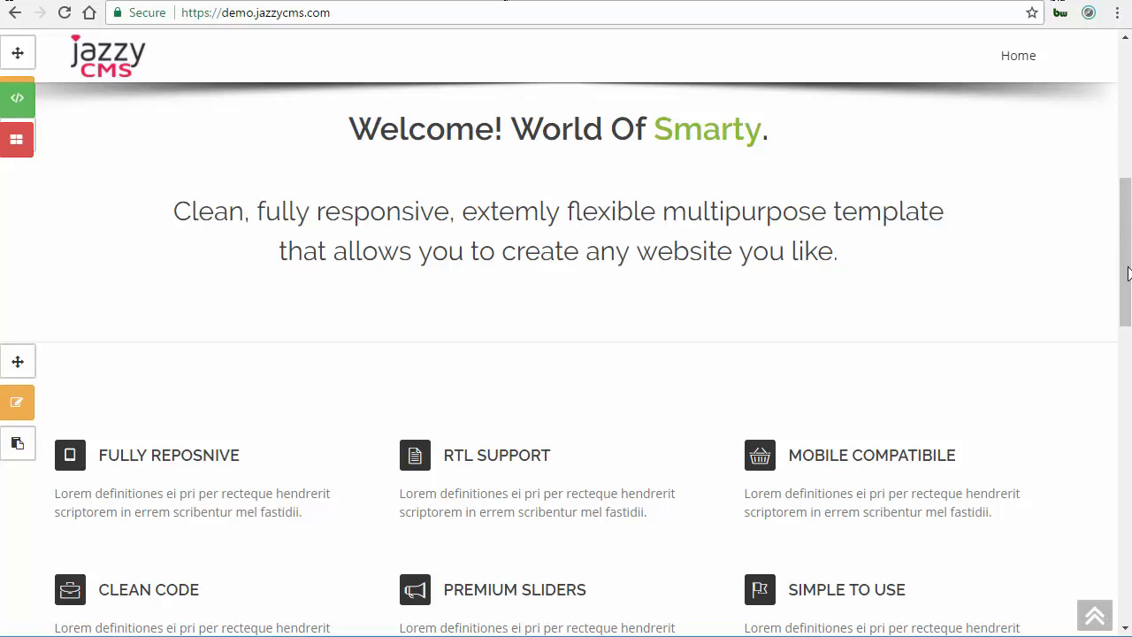
{"action": "left_click_drag", "start_coordinate": [1116, 205], "coordinate": [1119, 120]}
{"action": "scroll", "coordinate": [1119, 119], "scroll_direction": "up", "scroll_amount": 3}
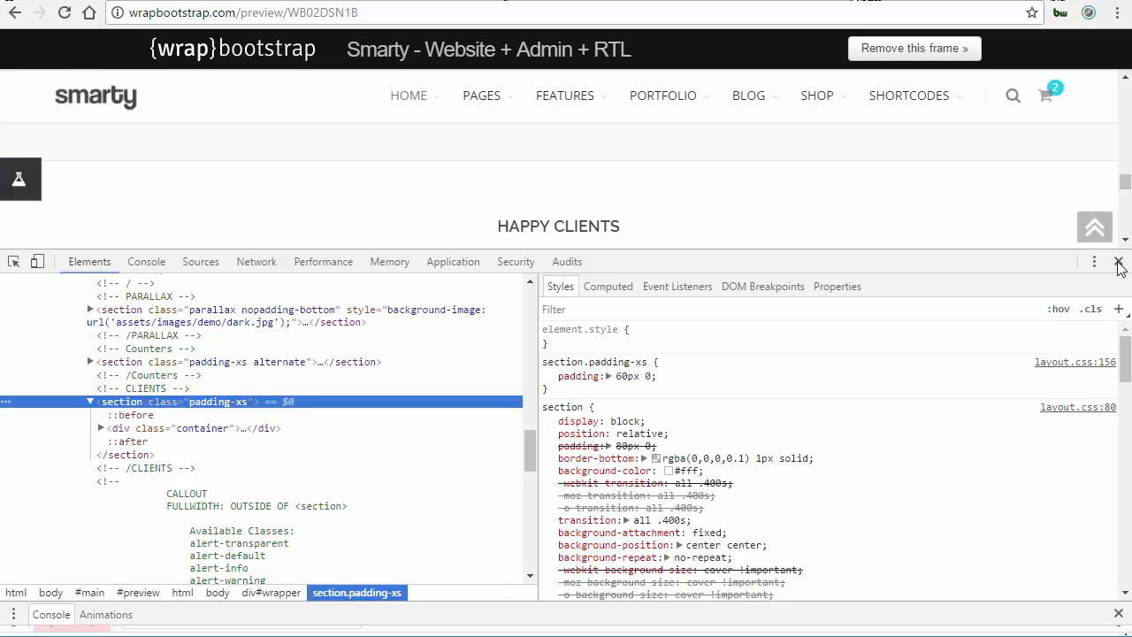
Close the developer tools on the Smarty template tabs and scroll through the template's sections.
{"action": "left_click", "coordinate": [1118, 261]}
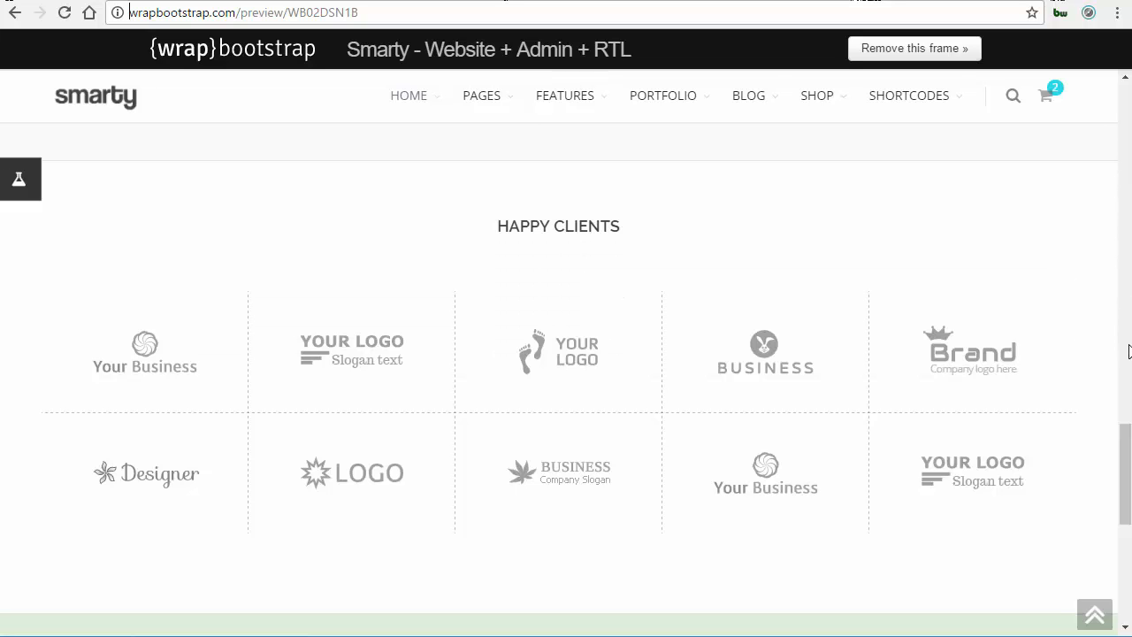
{"action": "scroll", "coordinate": [1121, 266], "scroll_direction": "up", "scroll_amount": 15}
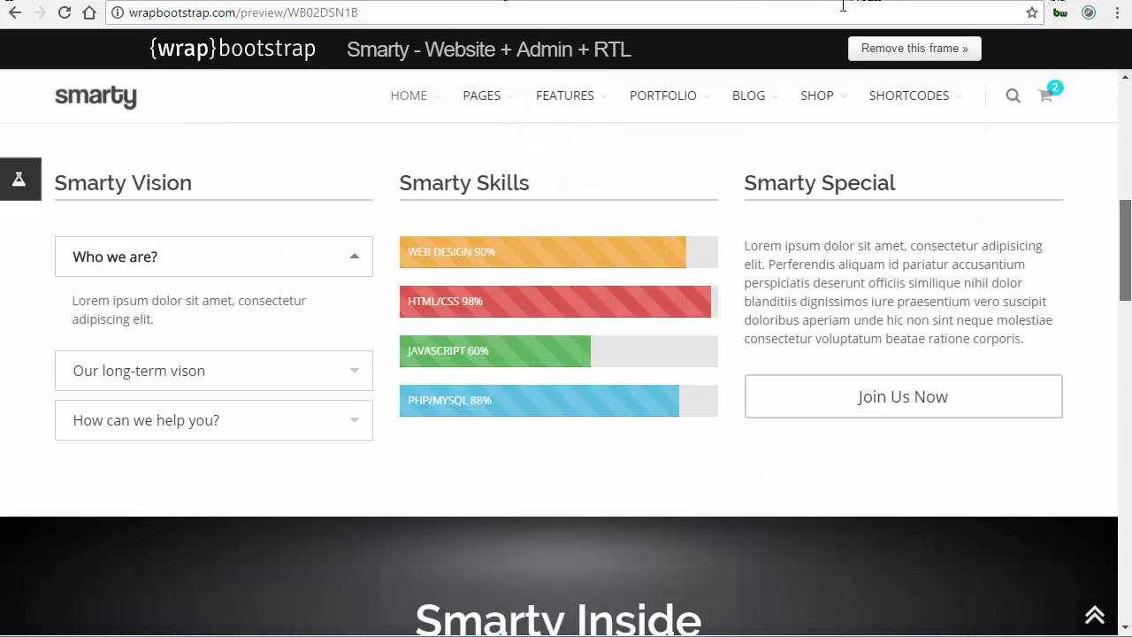
{"action": "scroll", "coordinate": [1122, 266], "scroll_direction": "up", "scroll_amount": 8}
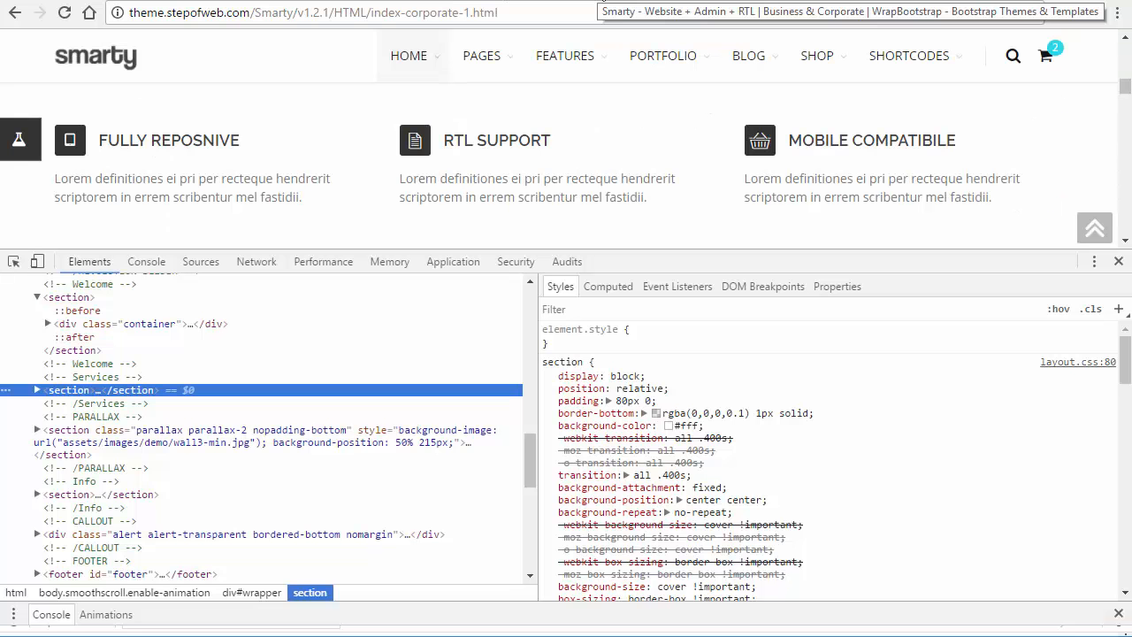
{"action": "left_click", "coordinate": [1119, 263]}
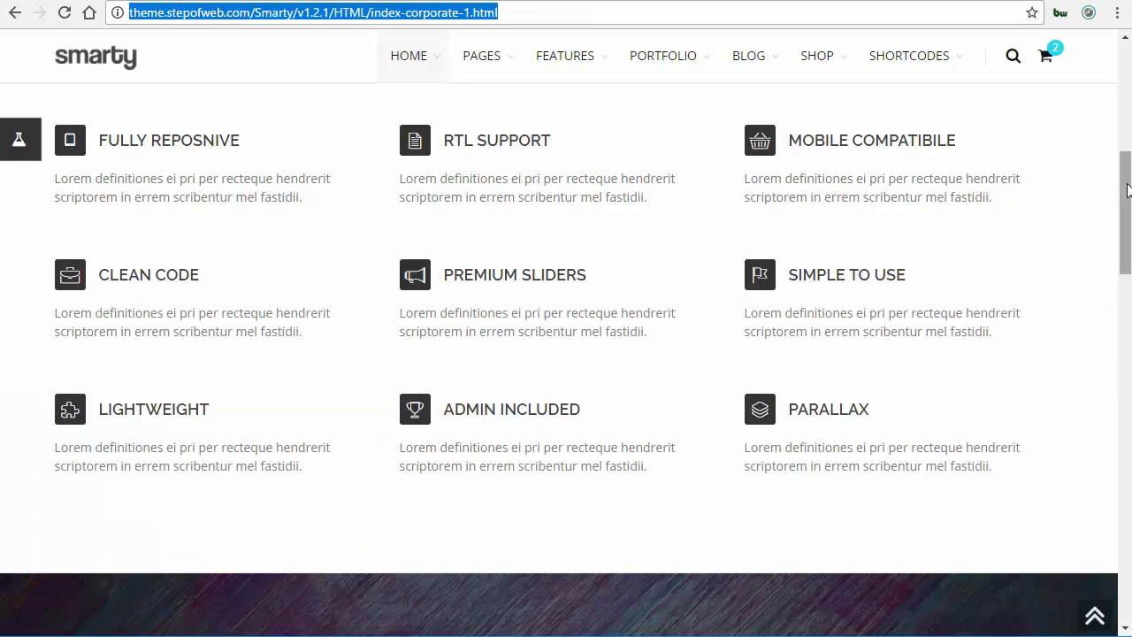
{"action": "left_click_drag", "start_coordinate": [1127, 152], "coordinate": [1127, 44]}
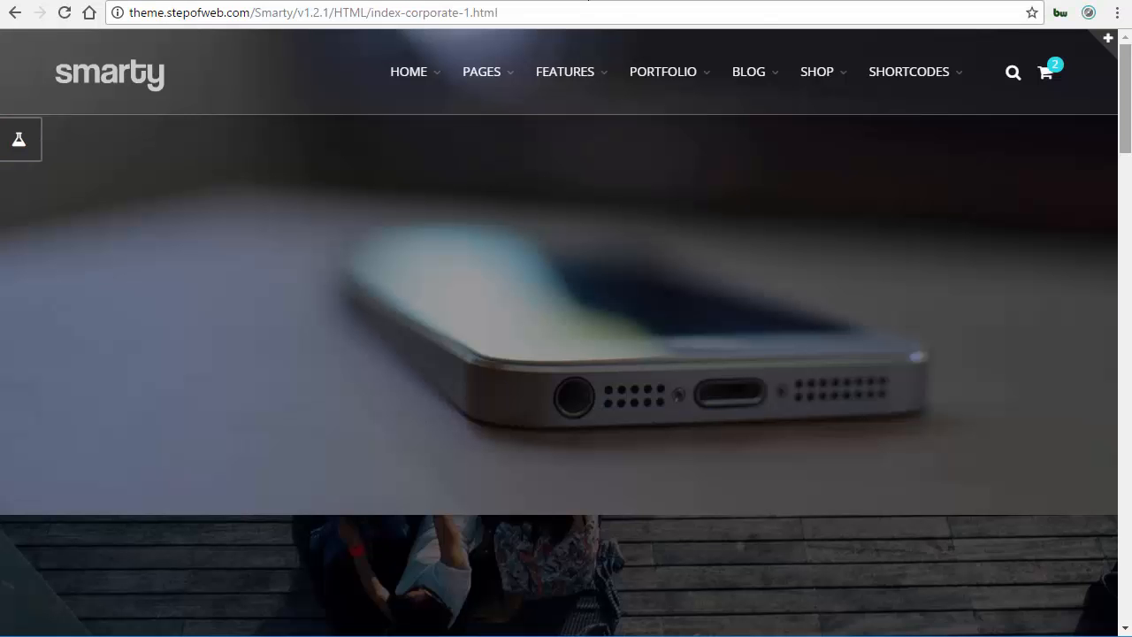
Switch back to the admin panel, open the Base custom CSS file for review and leave without saving.
{"action": "key", "text": "ctrl+Tab"}
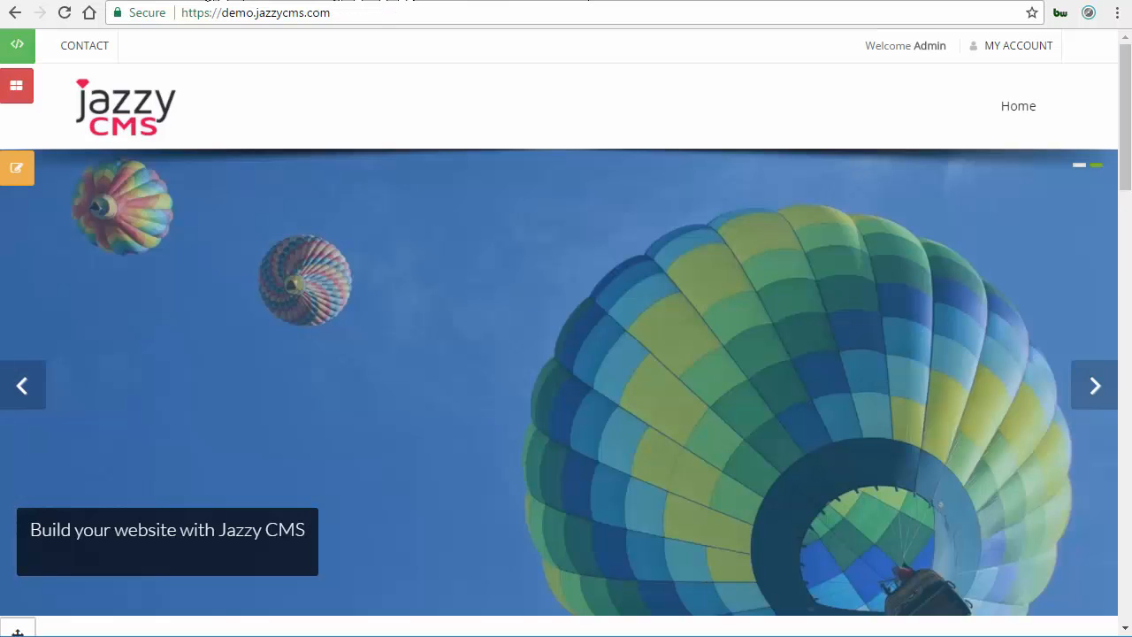
{"action": "key", "text": "ctrl+Tab"}
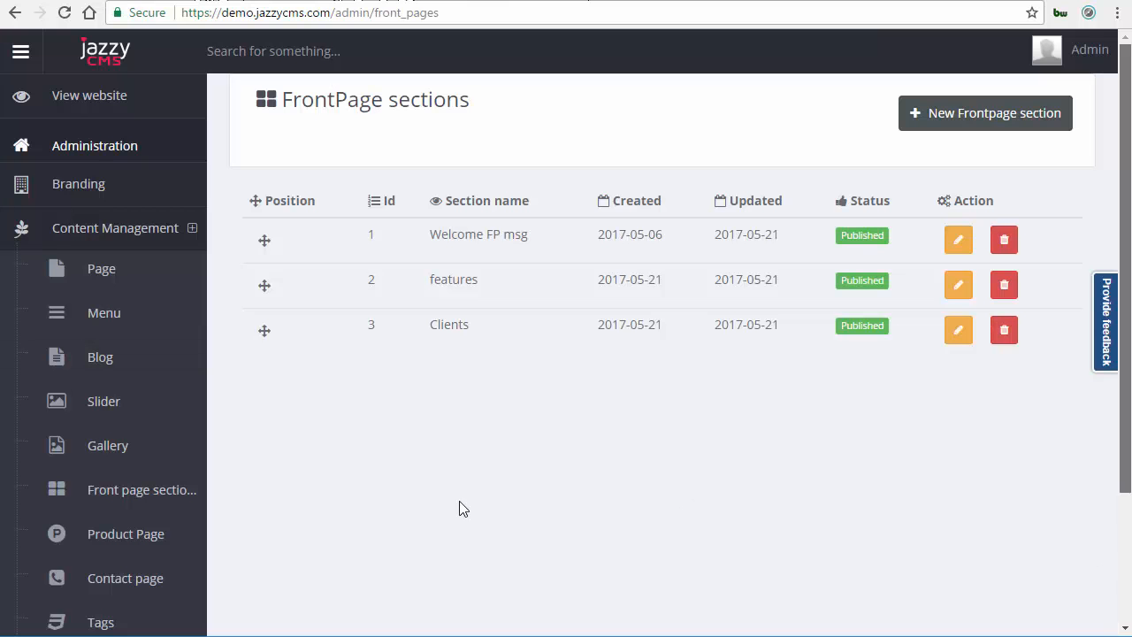
{"action": "scroll", "coordinate": [151, 513], "scroll_direction": "down", "scroll_amount": 2}
{"action": "left_click", "coordinate": [141, 511]}
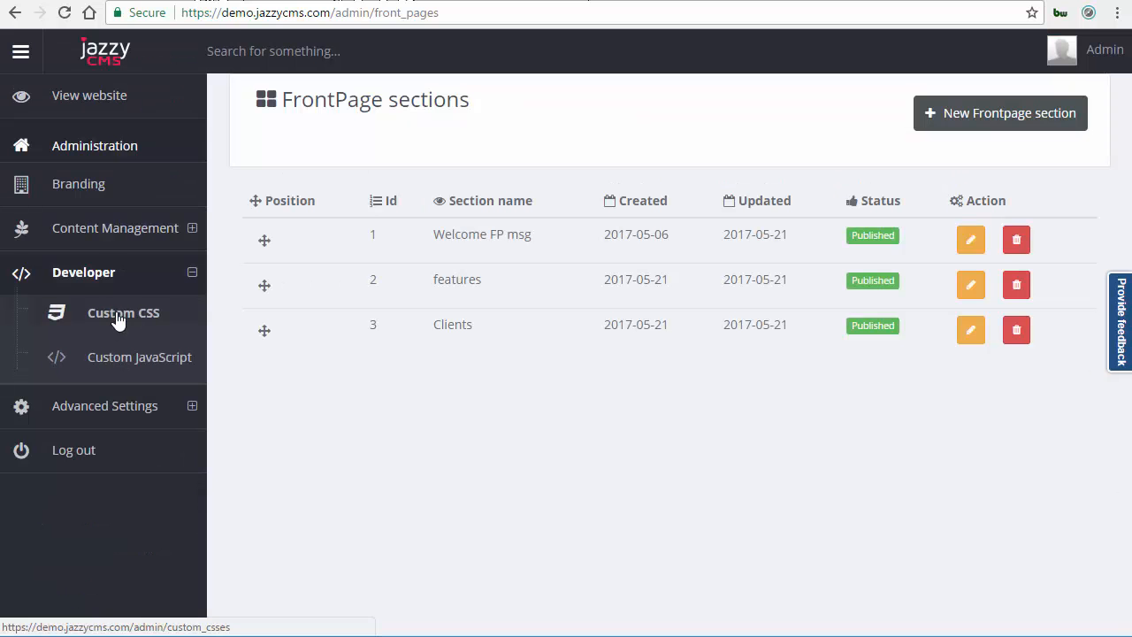
{"action": "left_click", "coordinate": [117, 321]}
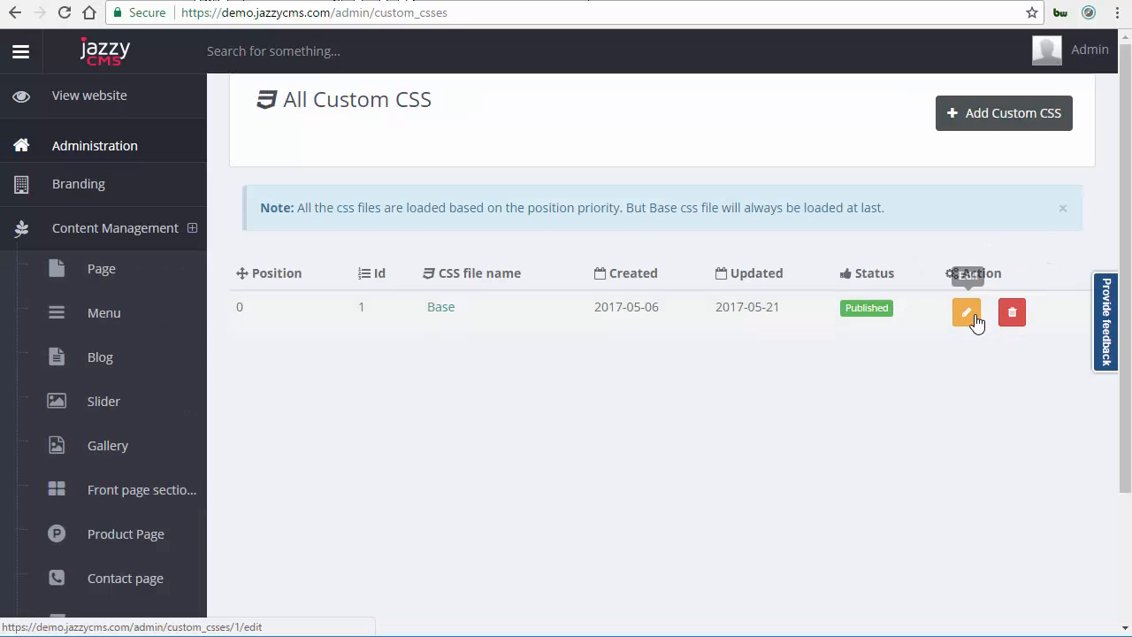
{"action": "left_click", "coordinate": [974, 316]}
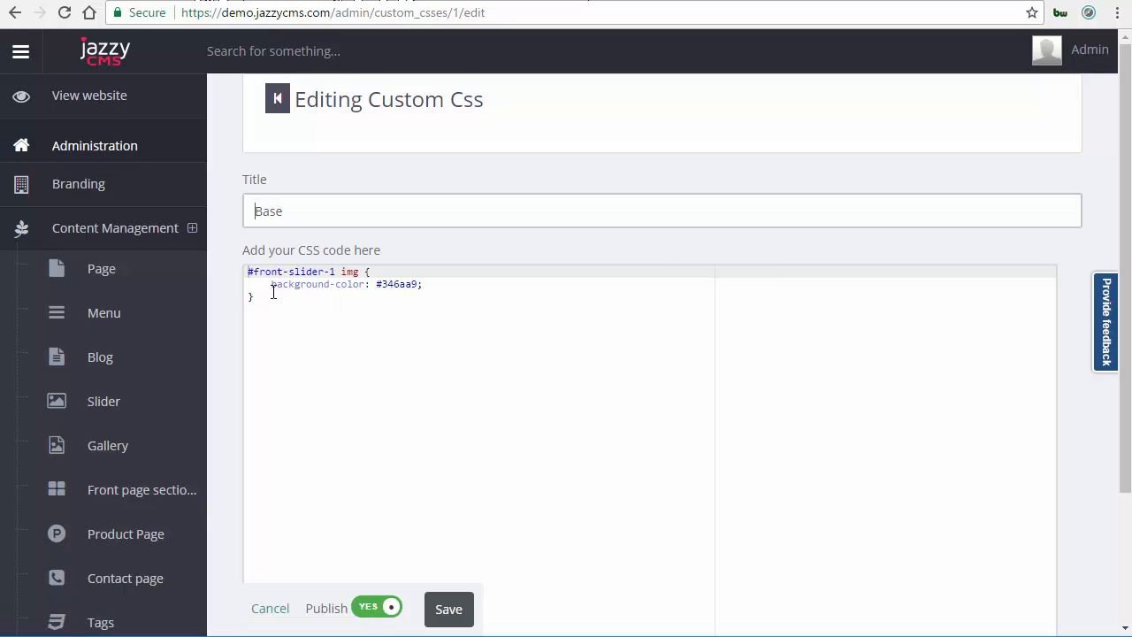
{"action": "left_click", "coordinate": [273, 599]}
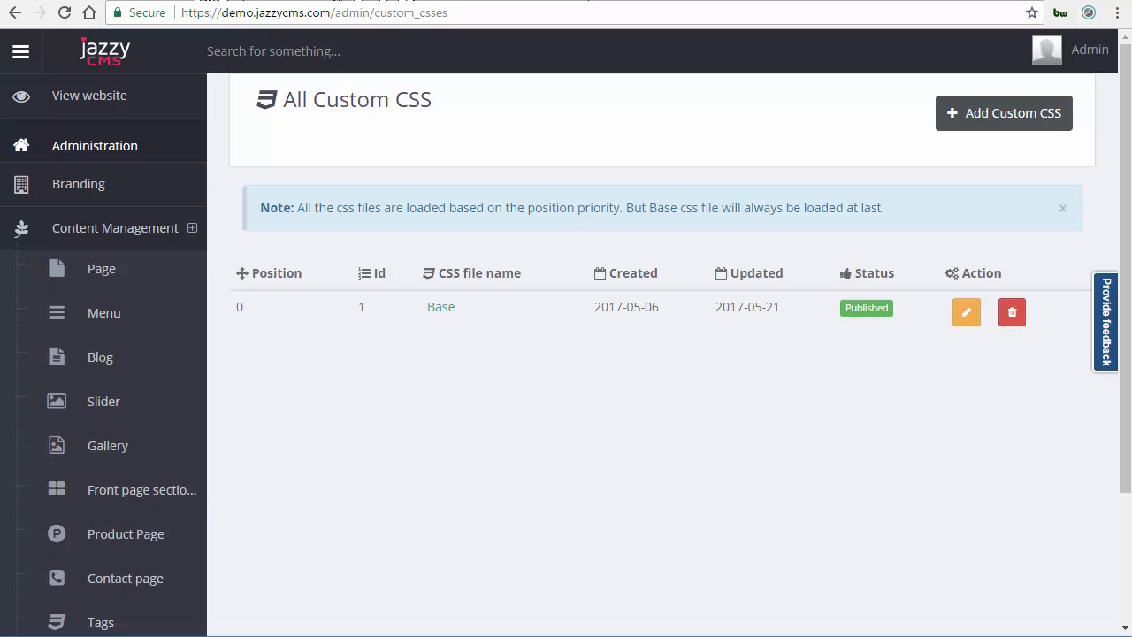
Open the Branding settings page and scroll through its website, SEO, contact, analytics and captcha fields.
{"action": "scroll", "coordinate": [114, 505], "scroll_direction": "down", "scroll_amount": 2}
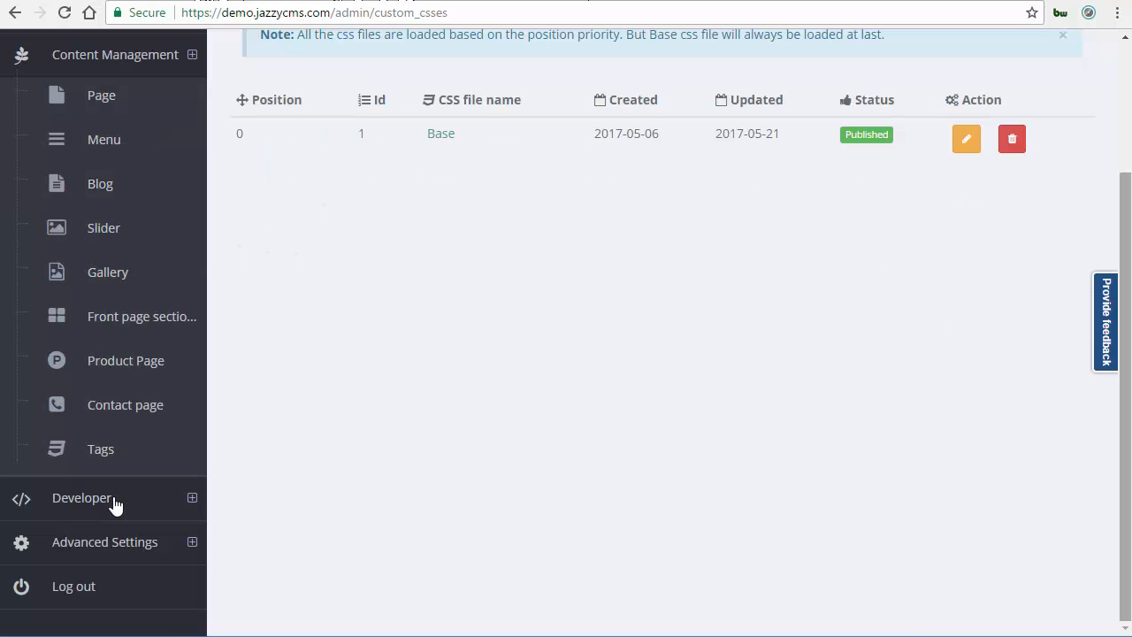
{"action": "left_click", "coordinate": [115, 505]}
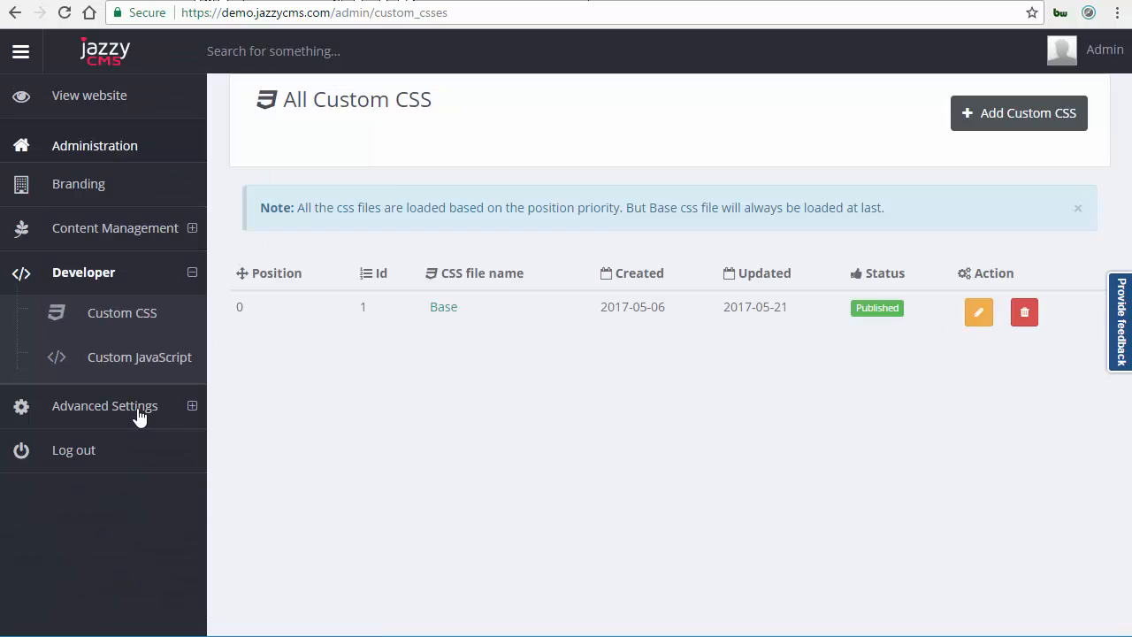
{"action": "left_click", "coordinate": [115, 407]}
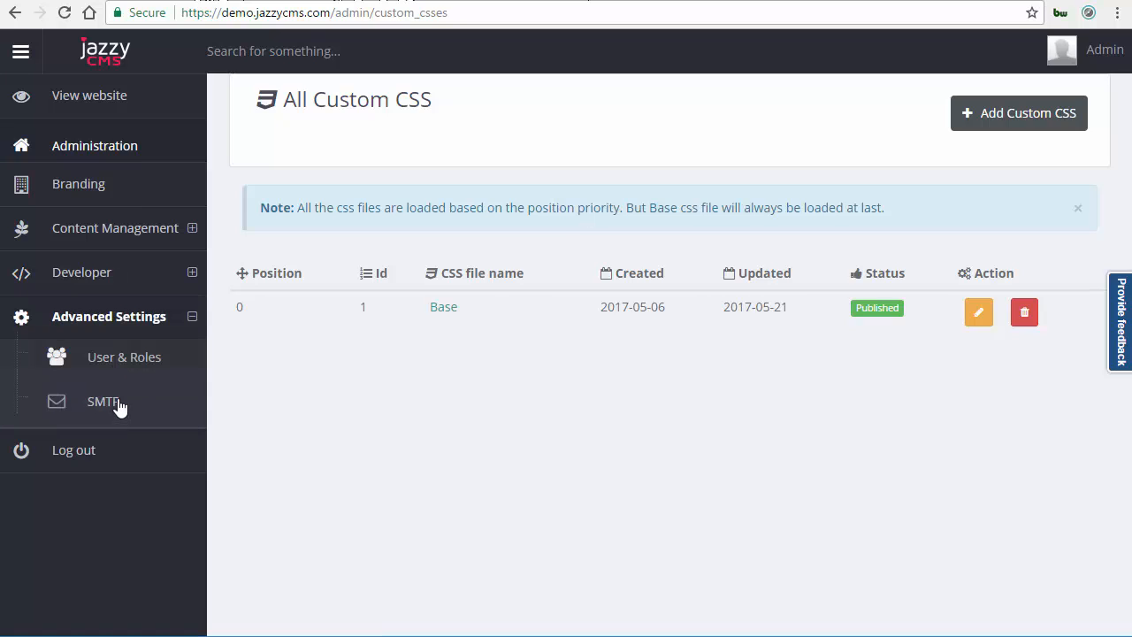
{"action": "left_click", "coordinate": [162, 367]}
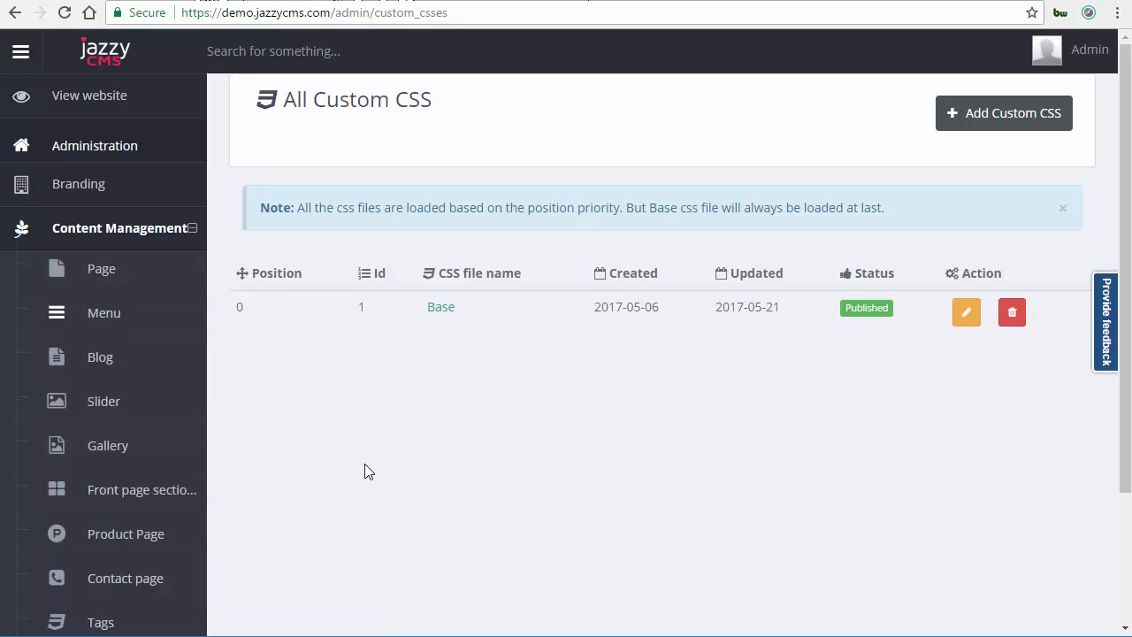
{"action": "left_click", "coordinate": [973, 316]}
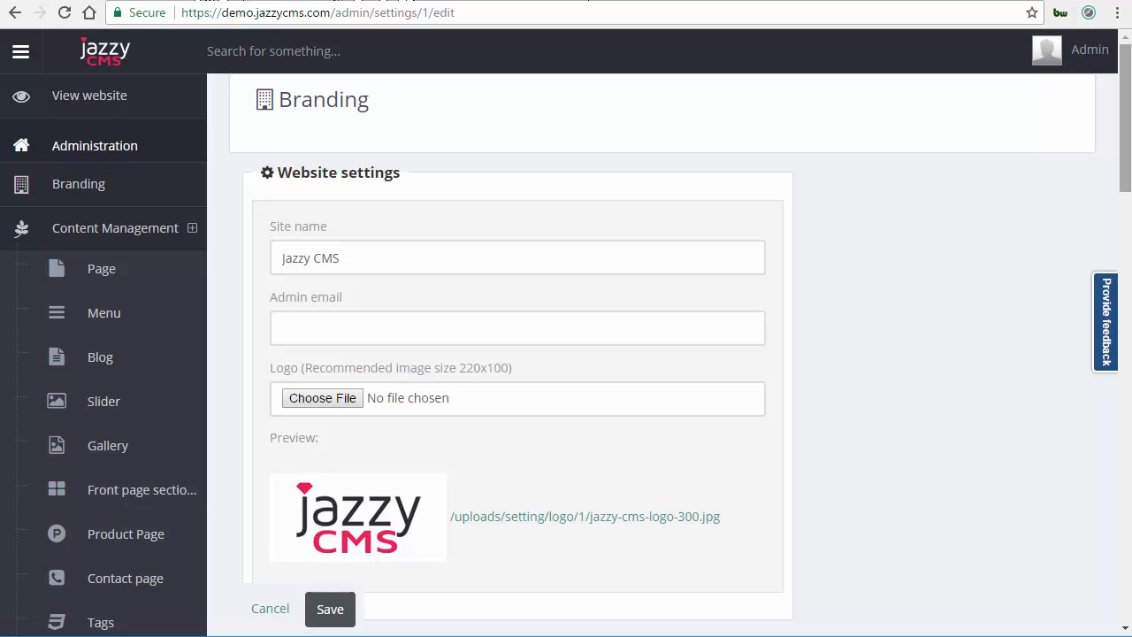
{"action": "scroll", "coordinate": [566, 336], "scroll_direction": "down", "scroll_amount": 9}
{"action": "scroll", "coordinate": [517, 336], "scroll_direction": "down", "scroll_amount": 6}
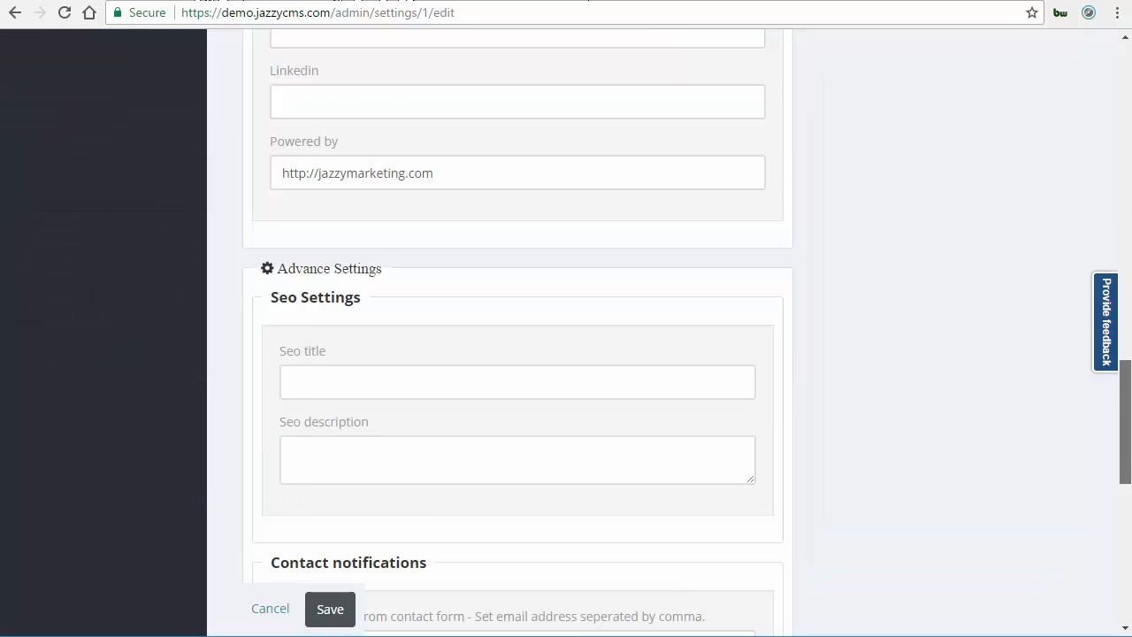
{"action": "scroll", "coordinate": [517, 336], "scroll_direction": "down", "scroll_amount": 2}
{"action": "scroll", "coordinate": [578, 288], "scroll_direction": "down", "scroll_amount": 2}
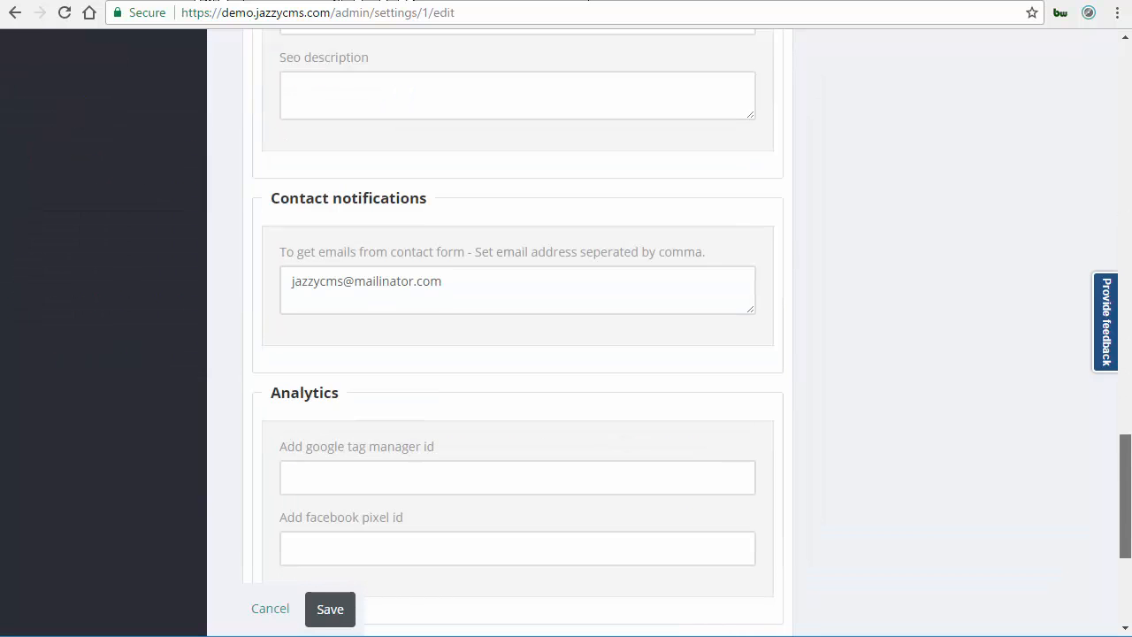
{"action": "scroll", "coordinate": [329, 170], "scroll_direction": "down", "scroll_amount": 3}
{"action": "scroll", "coordinate": [384, 183], "scroll_direction": "down", "scroll_amount": 1}
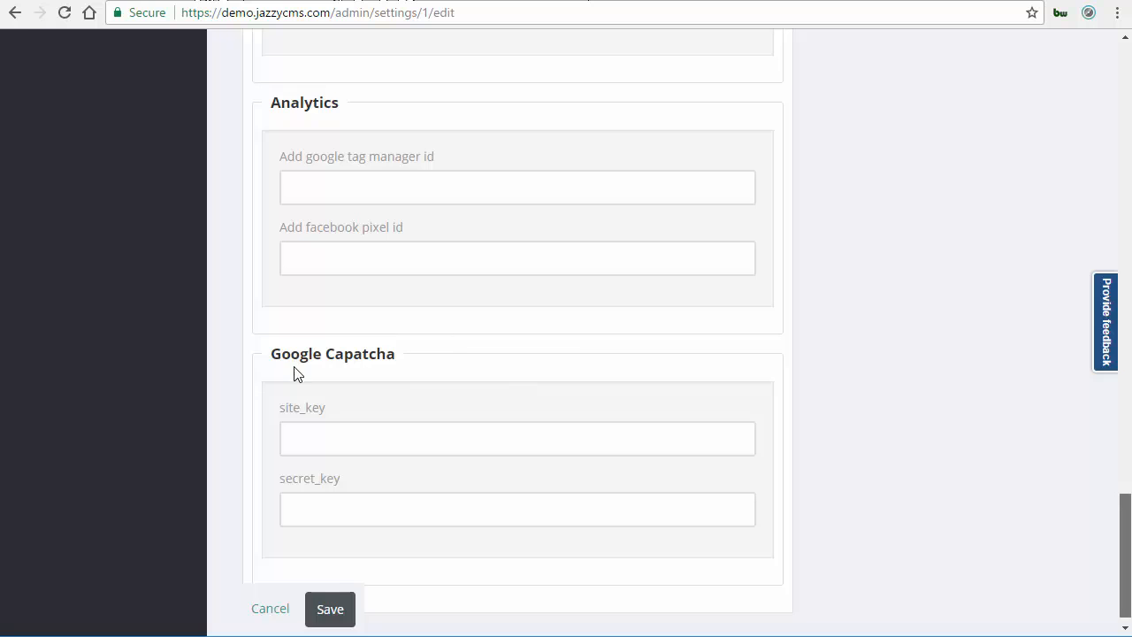
{"action": "scroll", "coordinate": [385, 476], "scroll_direction": "down", "scroll_amount": 1}
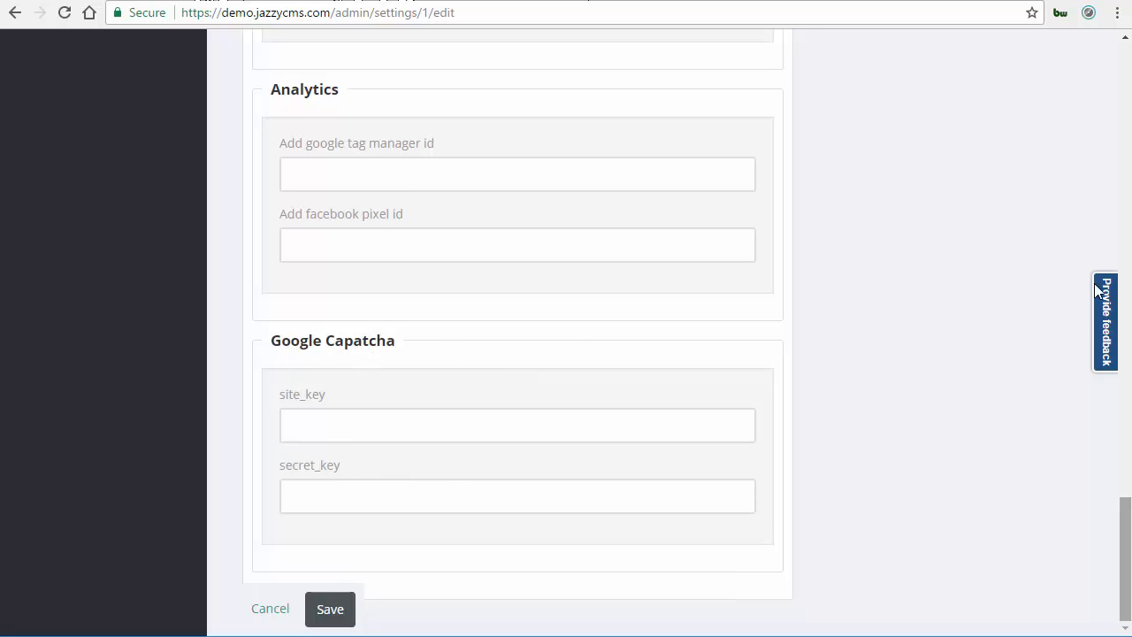
{"action": "scroll", "coordinate": [1089, 78], "scroll_direction": "up", "scroll_amount": 2}
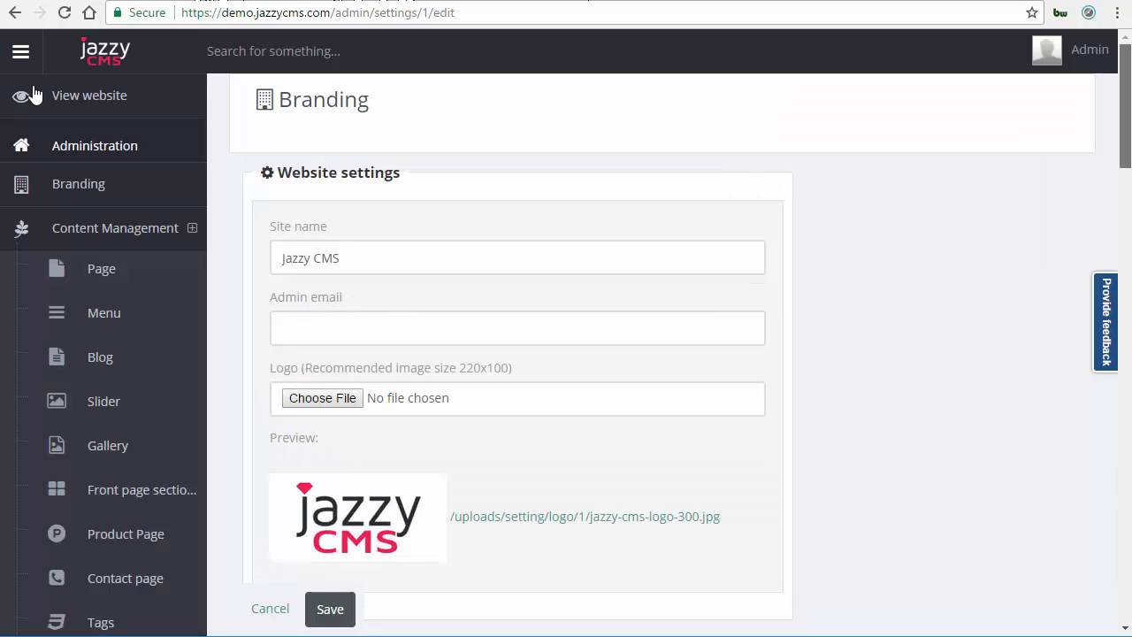